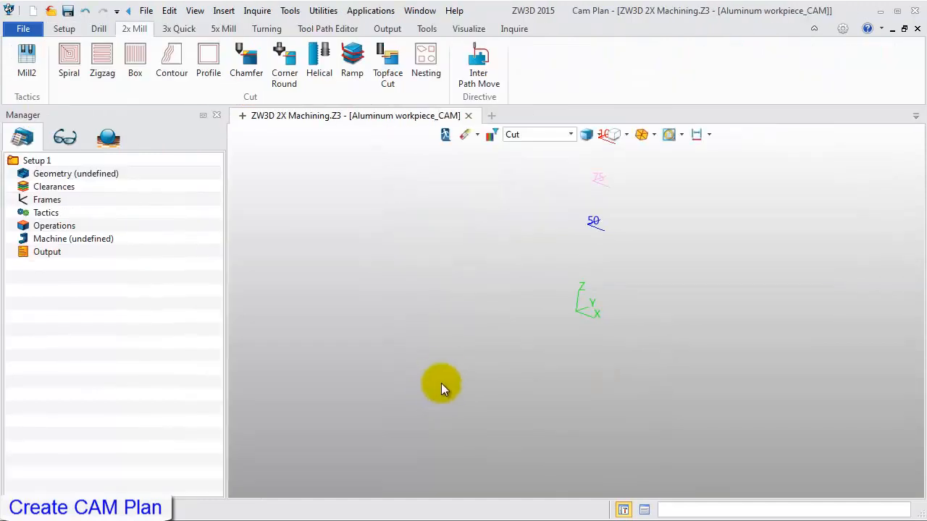
Start a box stock around the aluminum workpiece, entering an X length of 360 and allowances of 5 on both X sides
{"action": "mouse_move", "coordinate": [444, 356]}
{"action": "middle_mouse_down"}
{"action": "mouse_move", "coordinate": [480, 325]}
{"action": "mouse_move", "coordinate": [456, 335]}
{"action": "mouse_move", "coordinate": [459, 356]}
{"action": "middle_mouse_up"}
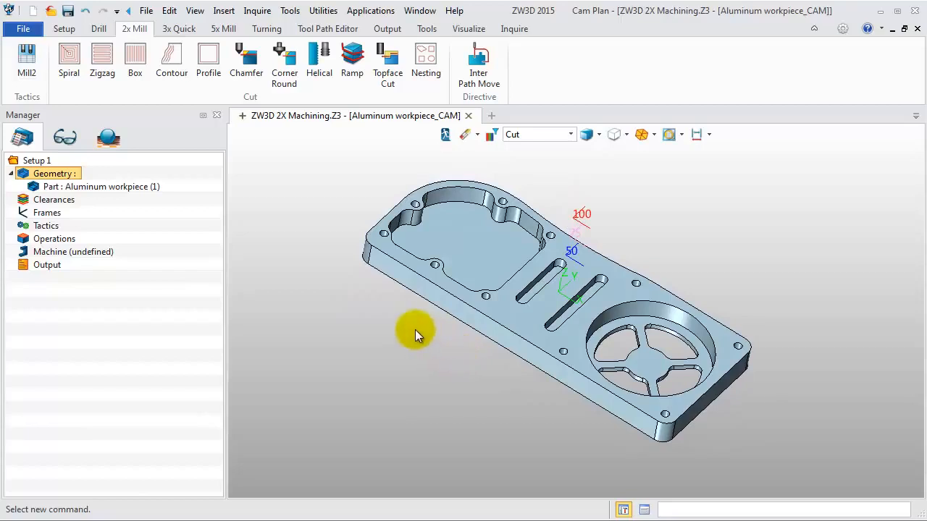
{"action": "left_click", "coordinate": [69, 29]}
{"action": "left_click", "coordinate": [72, 64]}
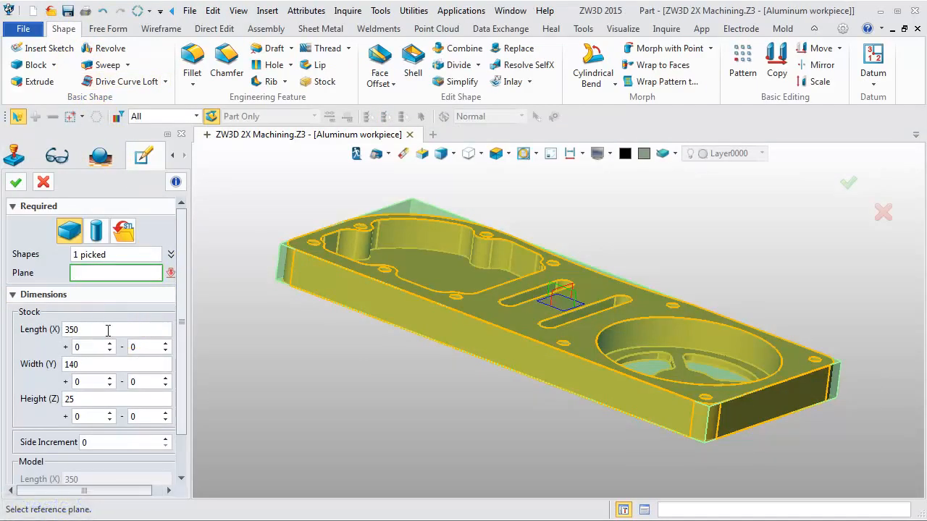
{"action": "double_click", "coordinate": [108, 330]}
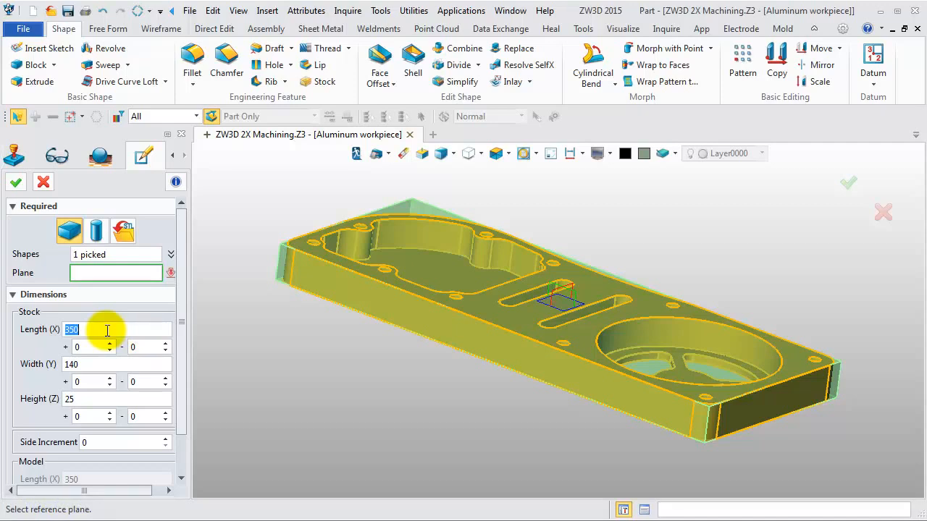
{"action": "type", "text": "360"}
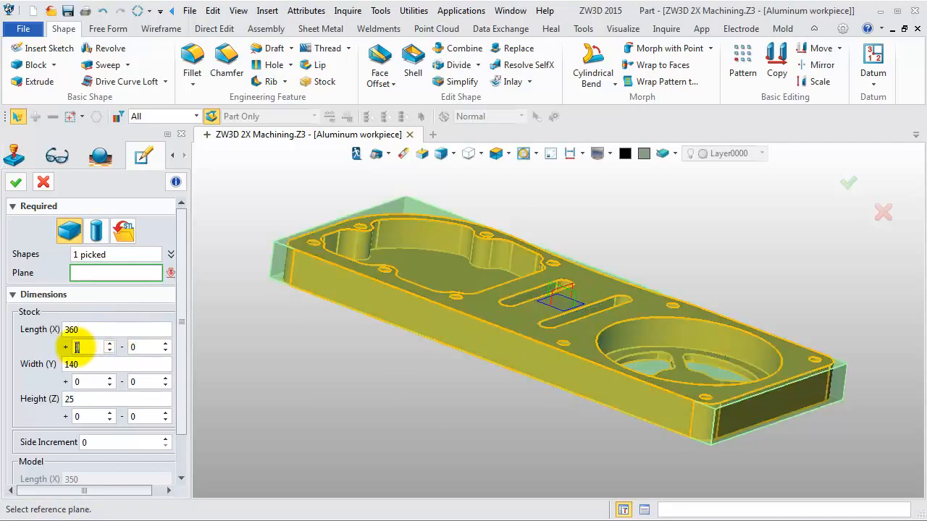
{"action": "type", "text": "5"}
{"action": "double_click", "coordinate": [135, 347]}
{"action": "type", "text": "5"}
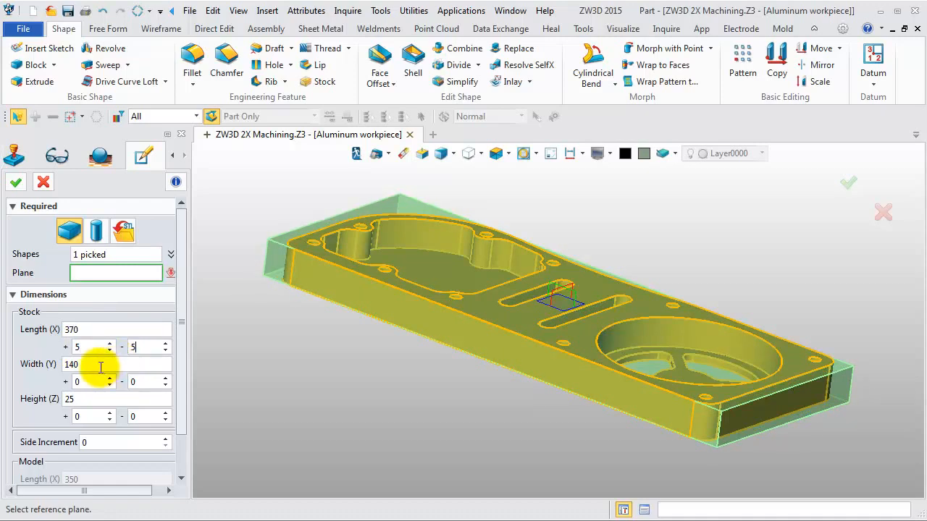
Set the stock's Y width to 150 with allowances of 5 on both sides, and its Z height to 30 with 5 on the plus side
{"action": "double_click", "coordinate": [100, 365]}
{"action": "type", "text": "150"}
{"action": "left_click", "coordinate": [89, 381]}
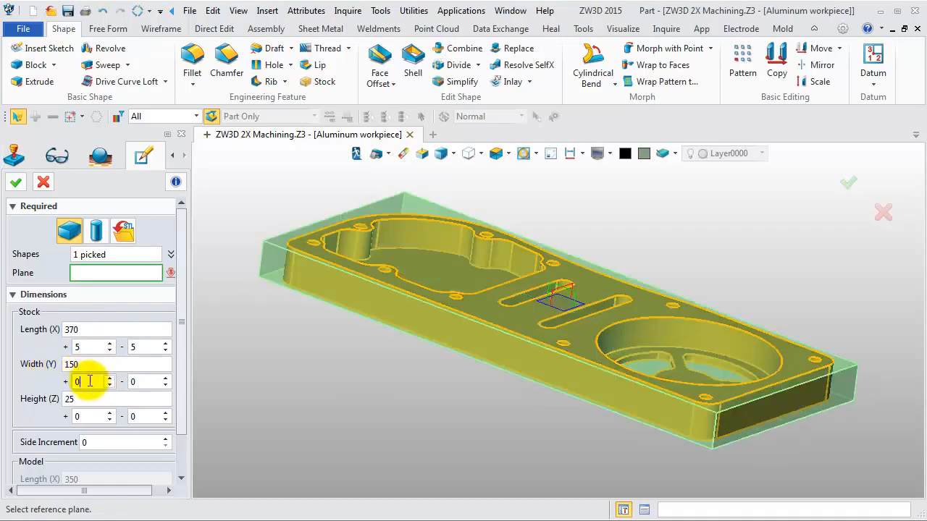
{"action": "left_click_drag", "start_coordinate": [84, 384], "coordinate": [68, 386]}
{"action": "type", "text": "5"}
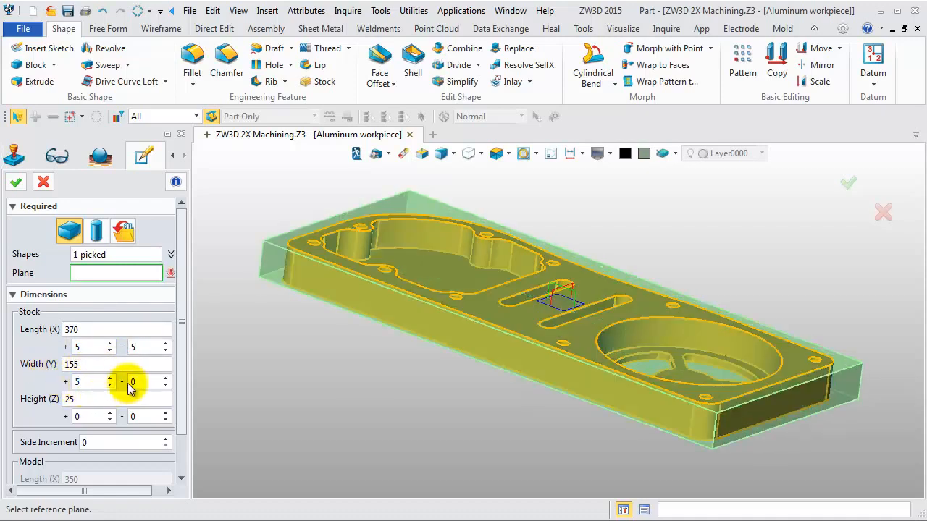
{"action": "left_click_drag", "start_coordinate": [149, 383], "coordinate": [75, 416]}
{"action": "type", "text": "5305"}
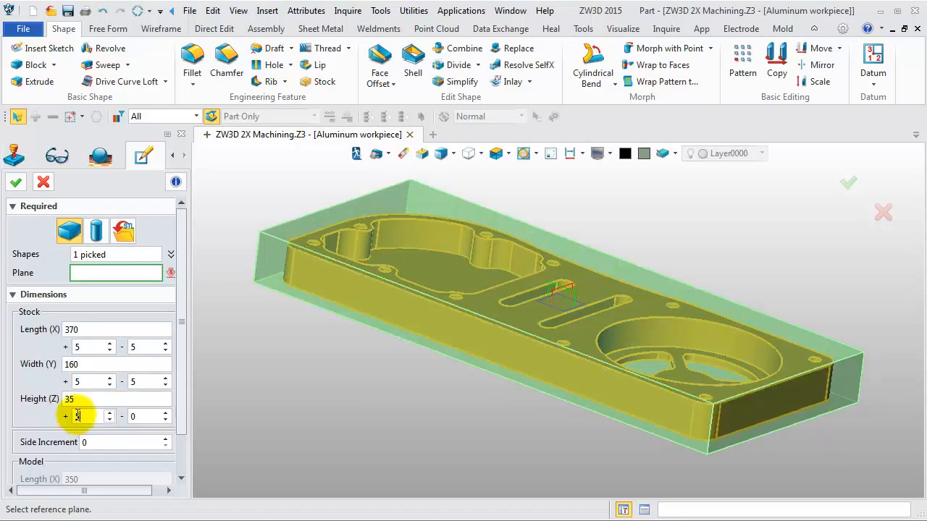
Create the stock with the entered dimensions and hide it
{"action": "mouse_move", "coordinate": [306, 359]}
{"action": "middle_mouse_down"}
{"action": "mouse_move", "coordinate": [351, 343]}
{"action": "mouse_move", "coordinate": [363, 354]}
{"action": "mouse_move", "coordinate": [312, 351]}
{"action": "mouse_move", "coordinate": [302, 365]}
{"action": "middle_mouse_up"}
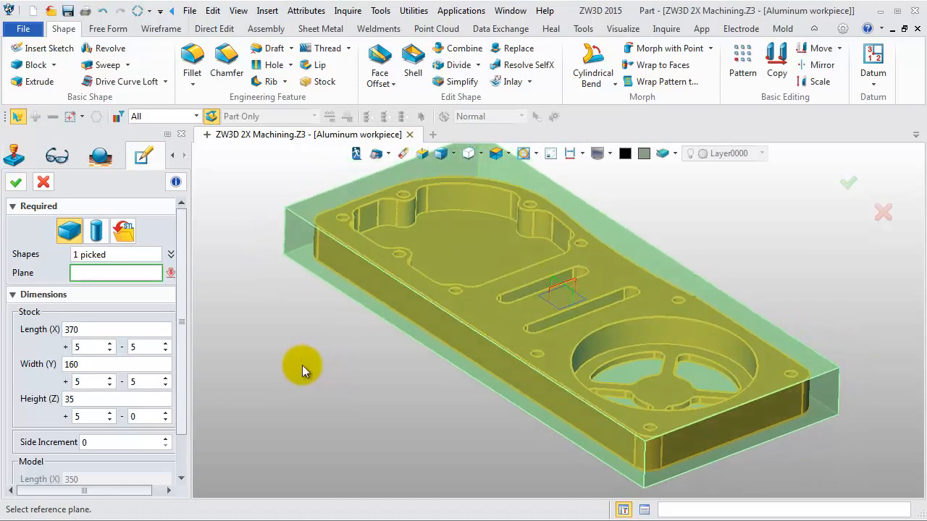
{"action": "scroll", "coordinate": [302, 364], "scroll_direction": "down", "scroll_amount": 5}
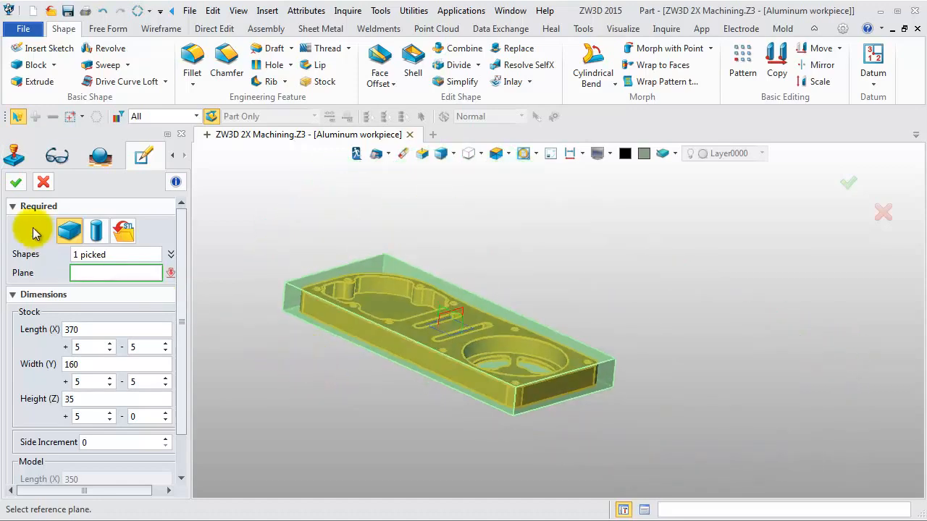
{"action": "left_click", "coordinate": [16, 184]}
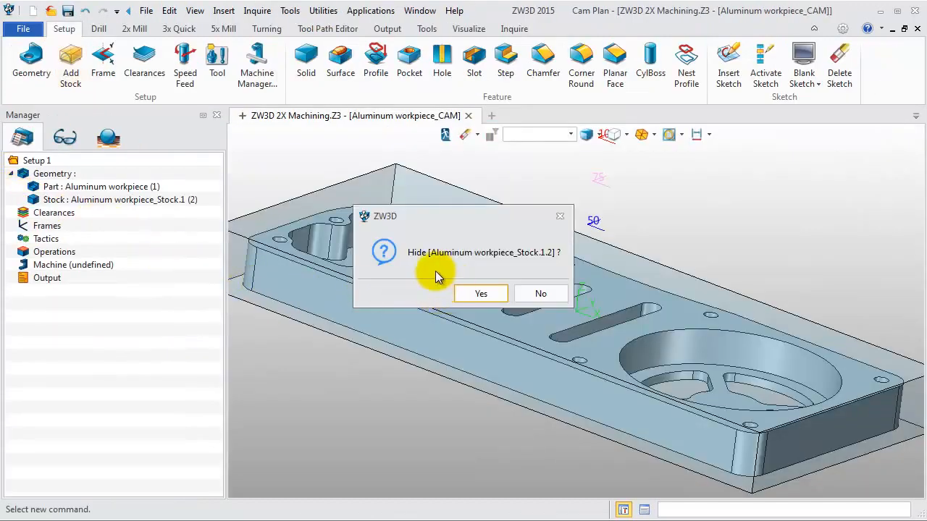
{"action": "left_click", "coordinate": [479, 294]}
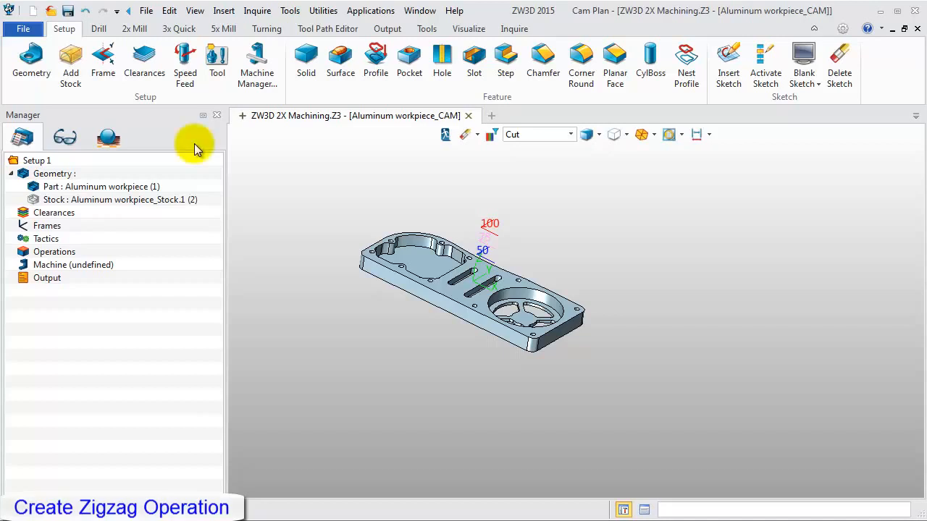
Create a 2x Zigzag milling operation and choose a new profile feature for it
{"action": "left_click", "coordinate": [126, 30]}
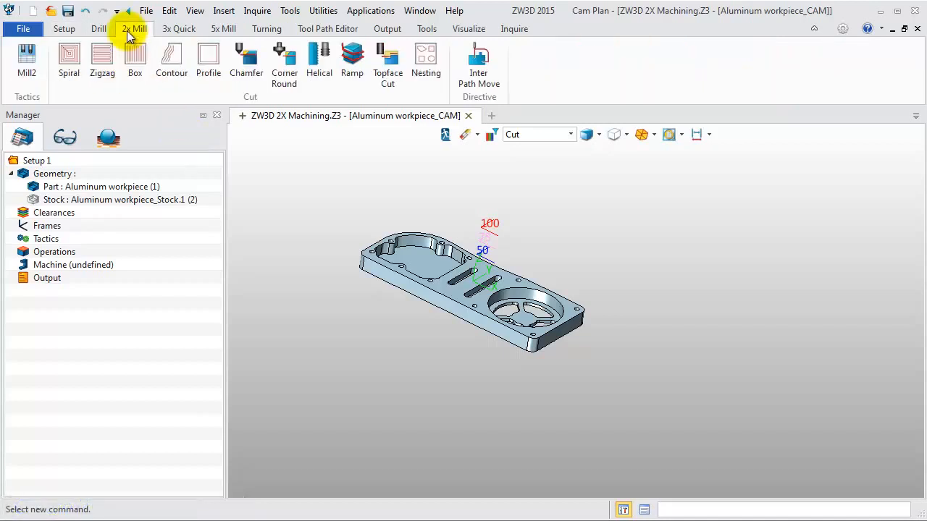
{"action": "left_click", "coordinate": [103, 60]}
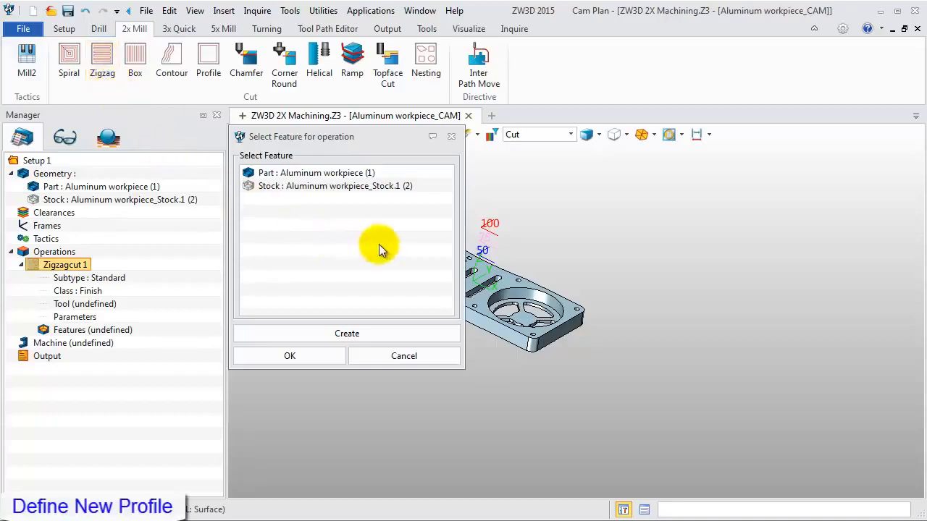
{"action": "left_click", "coordinate": [322, 335]}
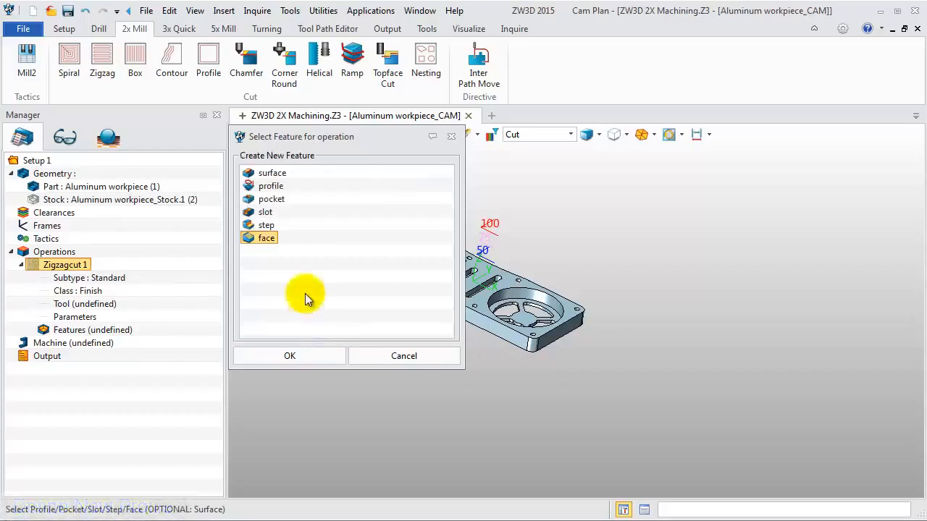
{"action": "left_click", "coordinate": [274, 187]}
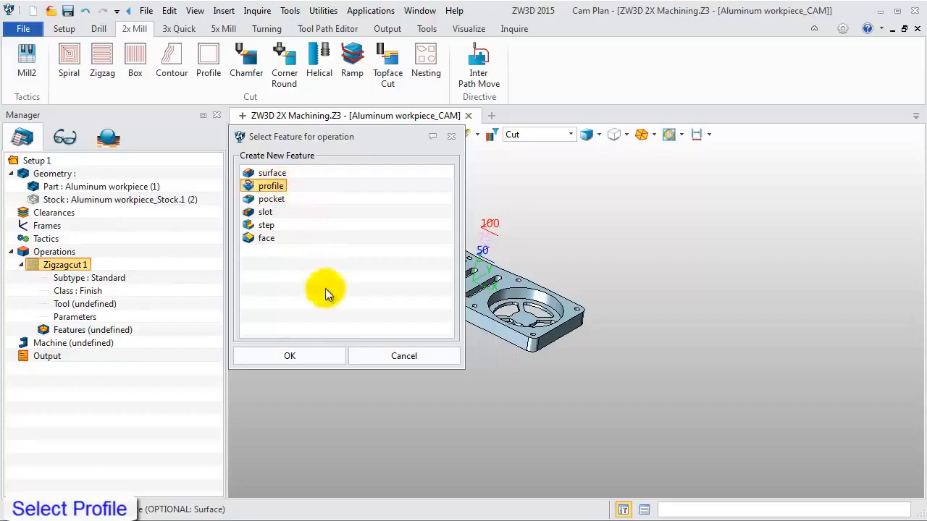
{"action": "left_click", "coordinate": [305, 355]}
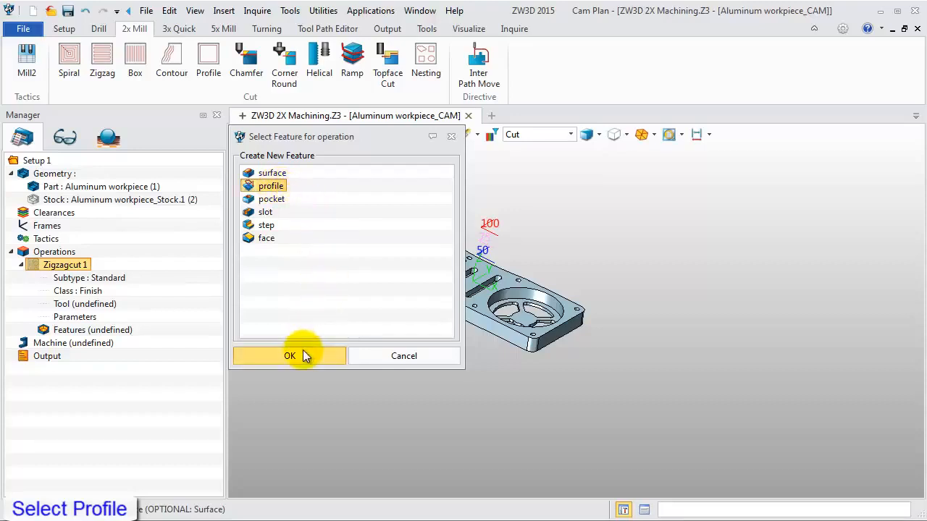
Select the chain of edges around the part's top outer contour as the profile and accept its default attributes
{"action": "right_click_drag", "start_coordinate": [375, 324], "coordinate": [400, 304]}
{"action": "left_click", "coordinate": [410, 260]}
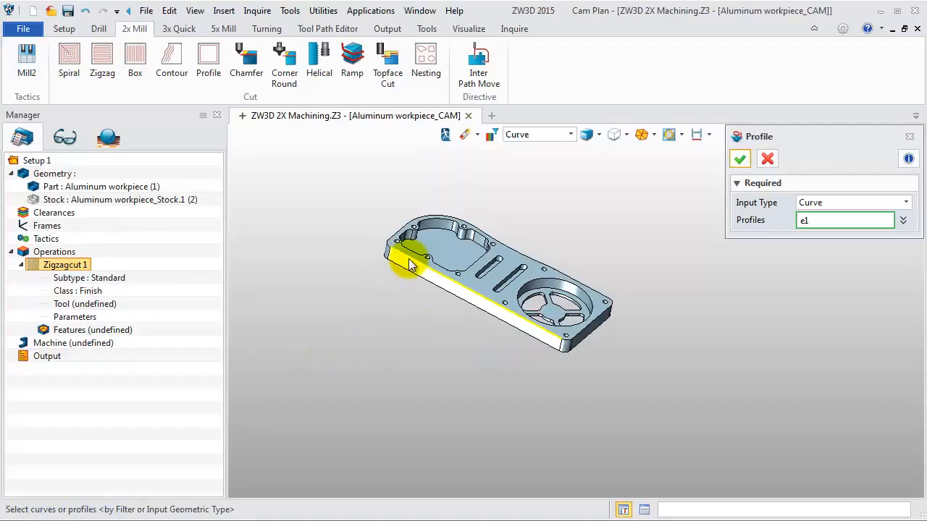
{"action": "left_click", "coordinate": [409, 260], "text": "shift"}
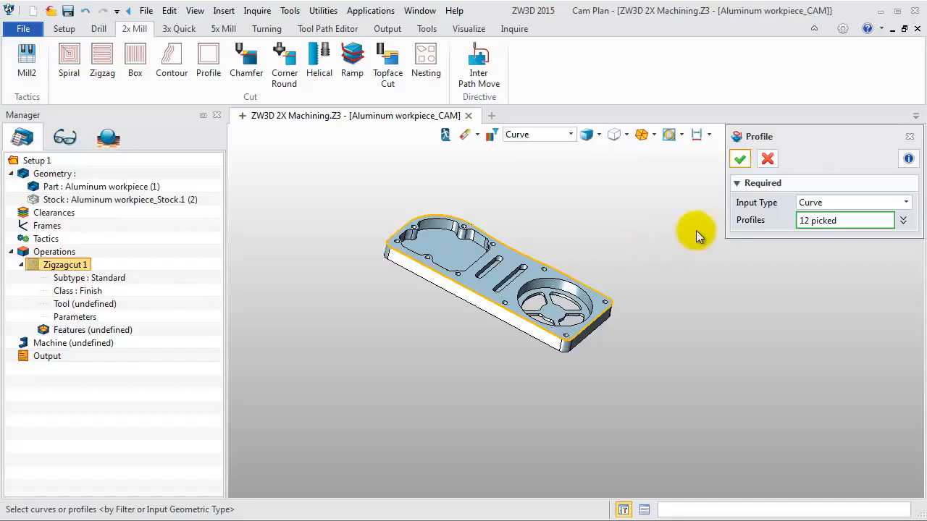
{"action": "left_click", "coordinate": [739, 161]}
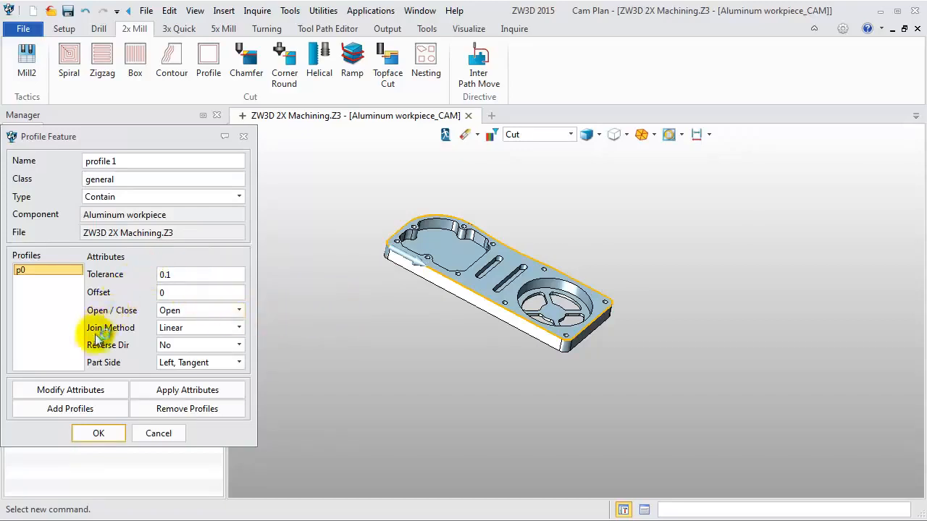
{"action": "left_click", "coordinate": [98, 432]}
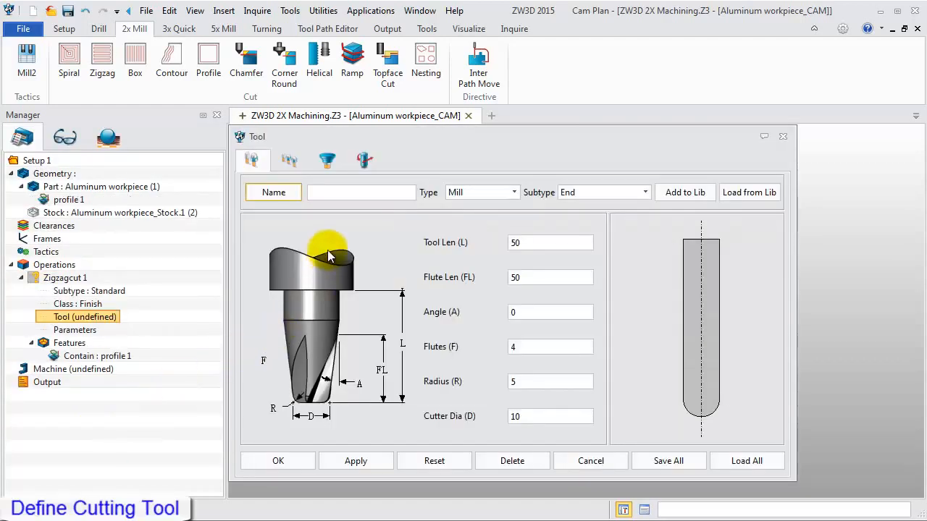
Define the end mill D20 with radius 0 and cutter diameter 20, and calculate the zigzag tool path
{"action": "left_click", "coordinate": [320, 193]}
{"action": "type", "text": "D"}
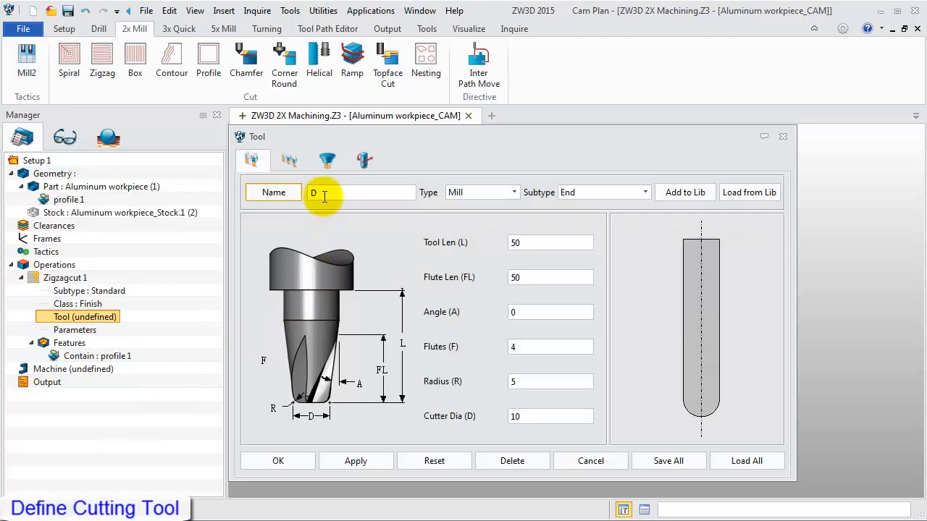
{"action": "type", "text": "20"}
{"action": "double_click", "coordinate": [512, 382]}
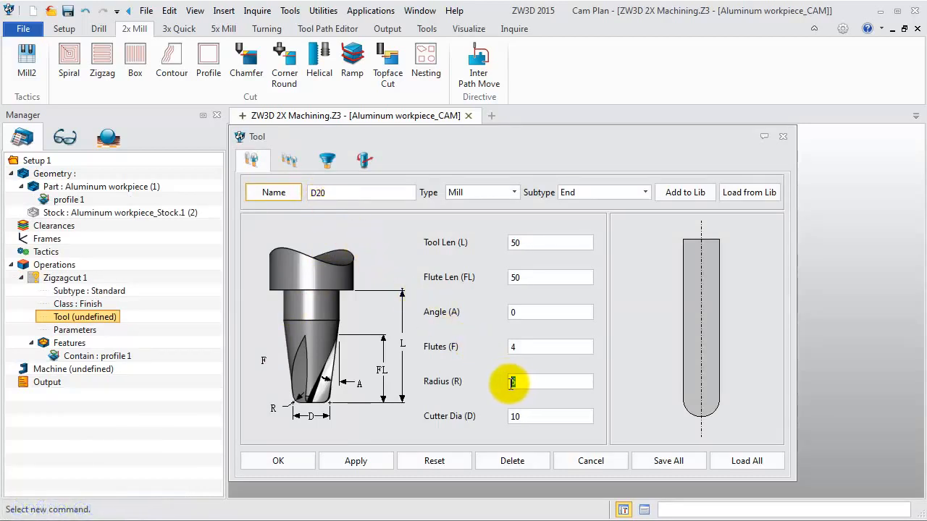
{"action": "type", "text": "0"}
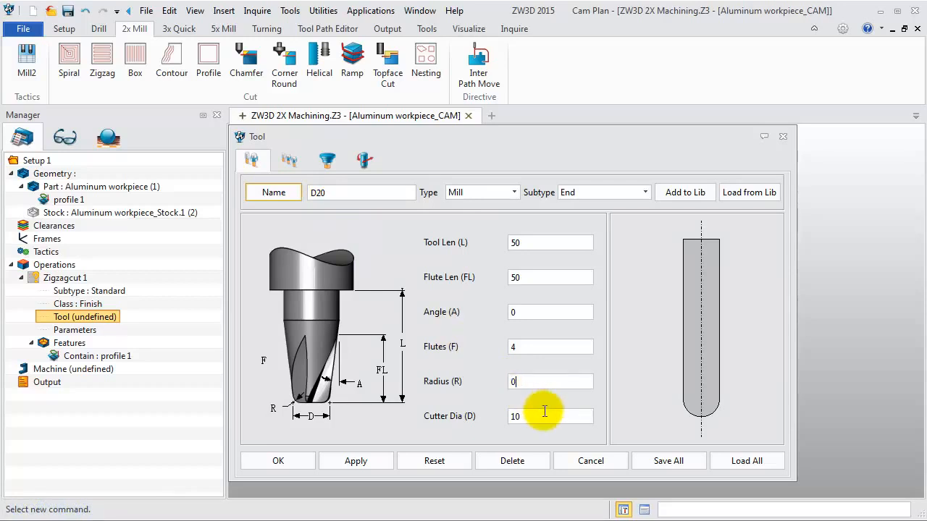
{"action": "double_click", "coordinate": [513, 416]}
{"action": "type", "text": "20"}
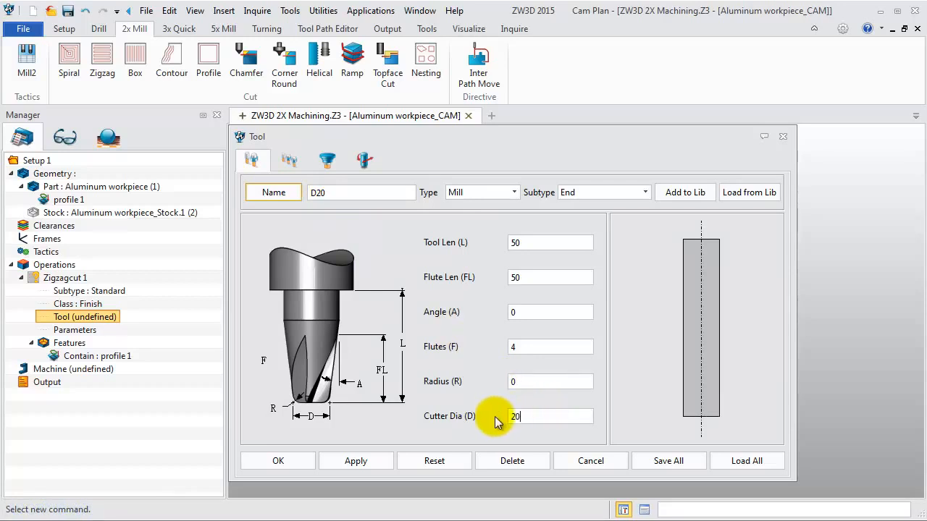
{"action": "key", "text": "Return"}
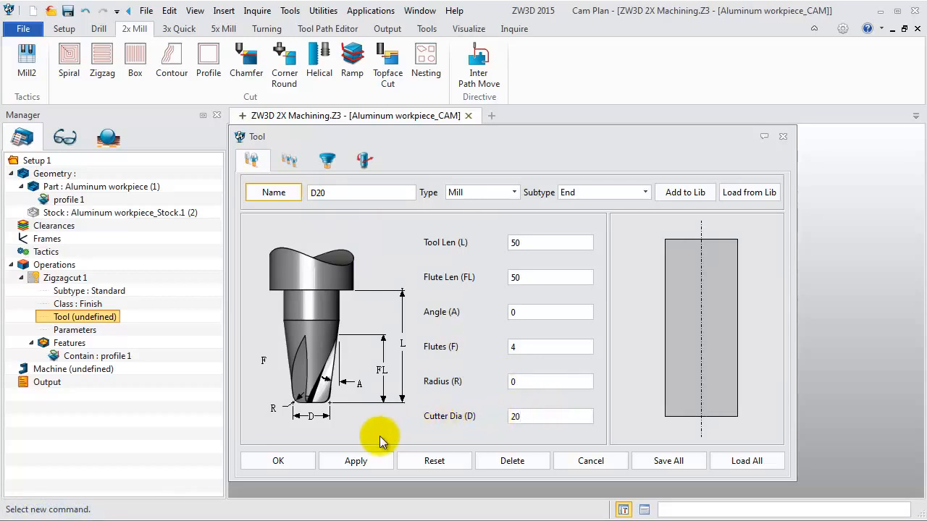
{"action": "left_click", "coordinate": [347, 456]}
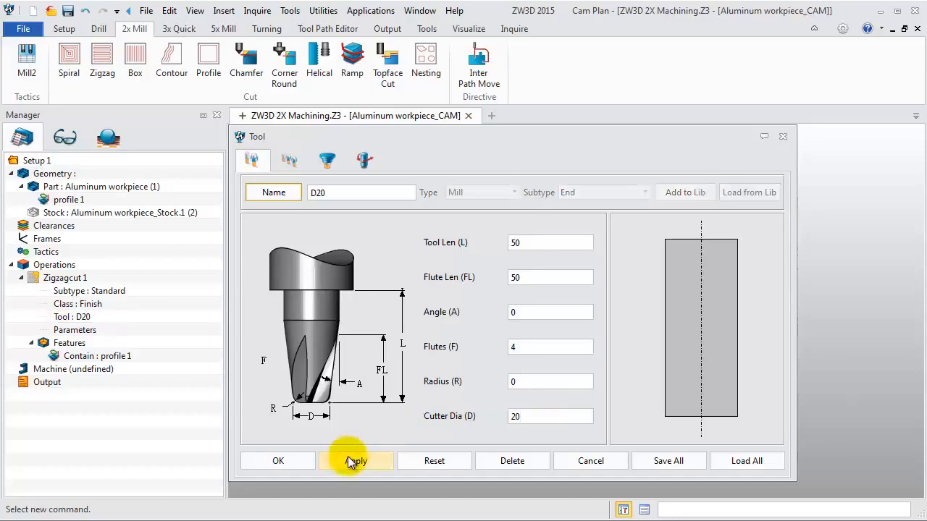
{"action": "left_click", "coordinate": [300, 463]}
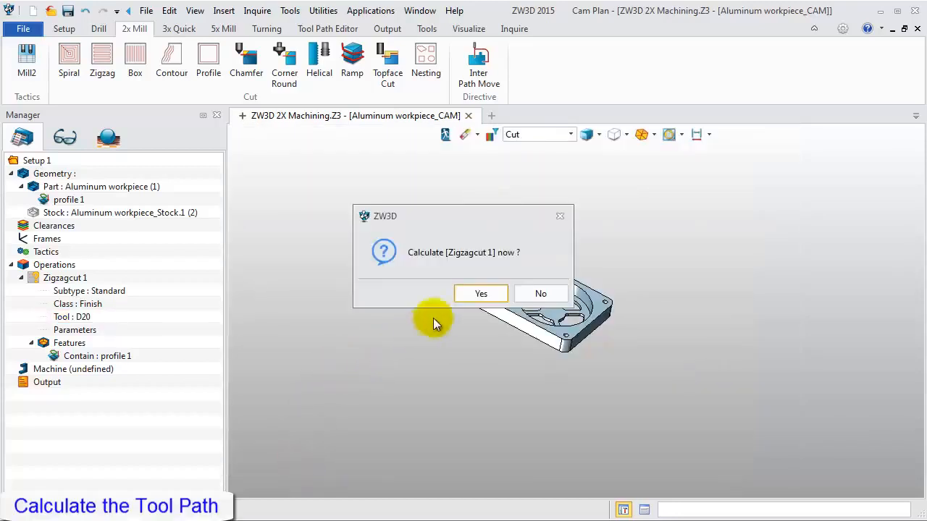
{"action": "left_click", "coordinate": [480, 294]}
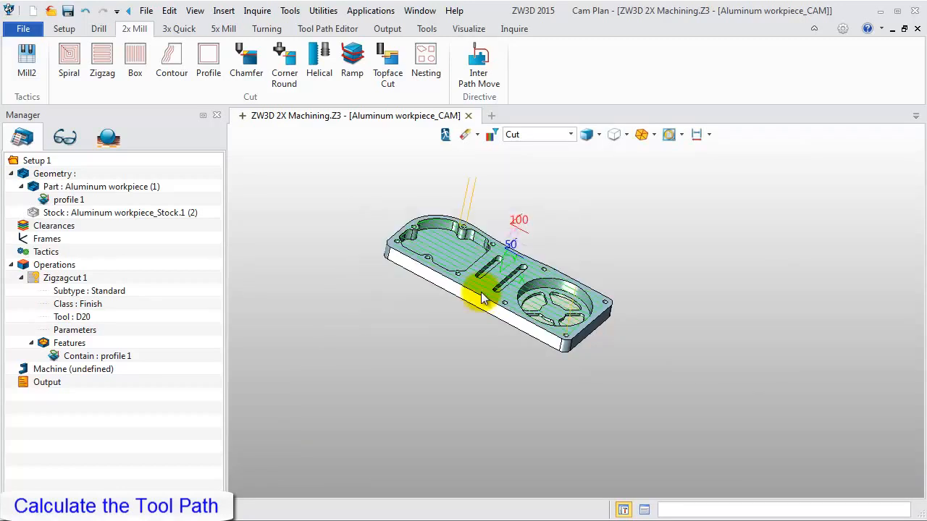
{"action": "middle_click_drag", "start_coordinate": [473, 322], "coordinate": [449, 367]}
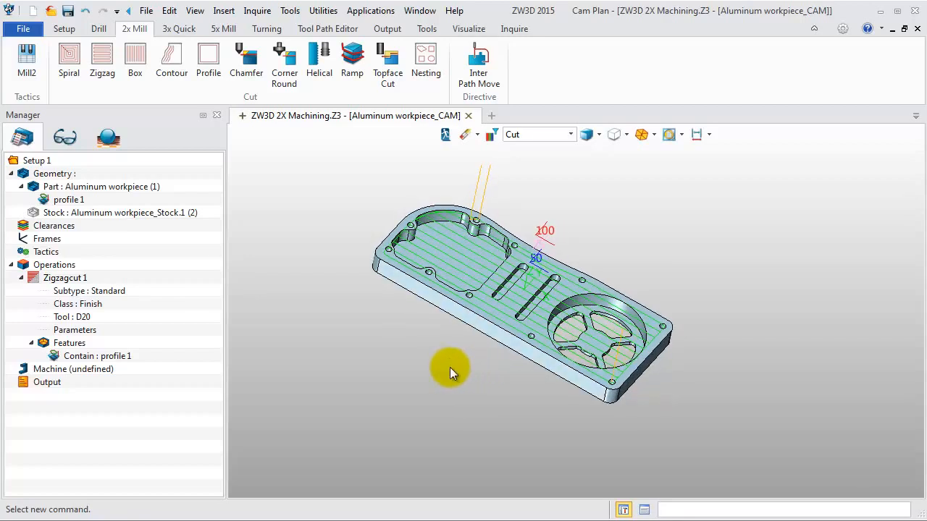
Set the zigzag cut's limiting tool location to Past Boundary and recalculate the tool path
{"action": "double_click", "coordinate": [75, 330]}
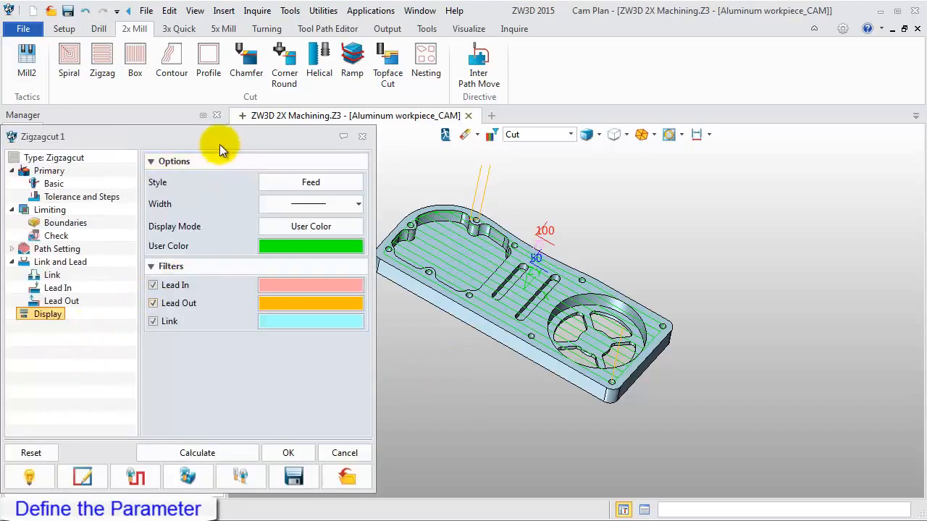
{"action": "left_click_drag", "start_coordinate": [219, 144], "coordinate": [227, 131]}
{"action": "left_click", "coordinate": [115, 197]}
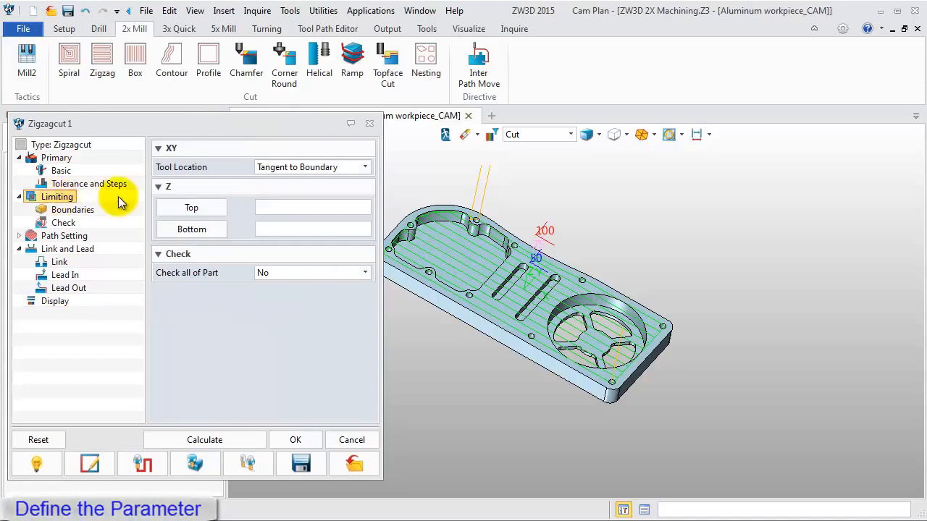
{"action": "left_click", "coordinate": [295, 167]}
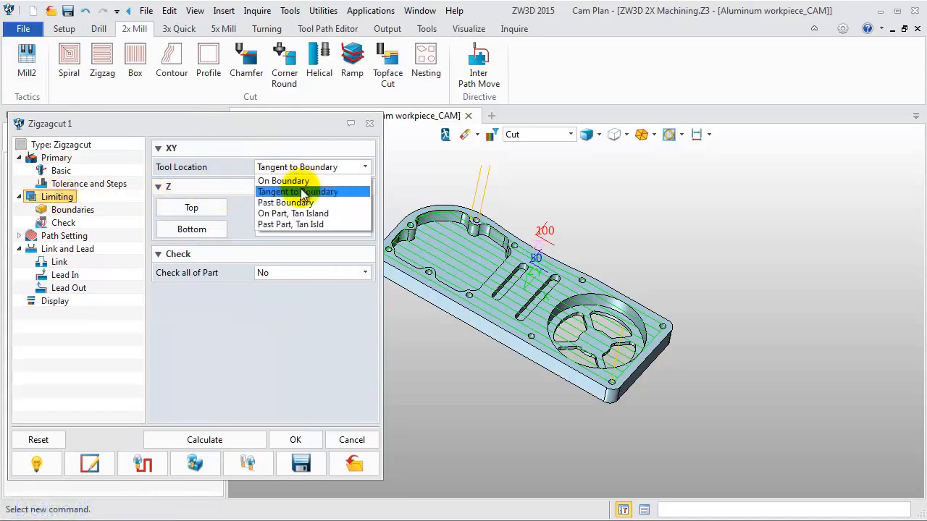
{"action": "left_click", "coordinate": [302, 203]}
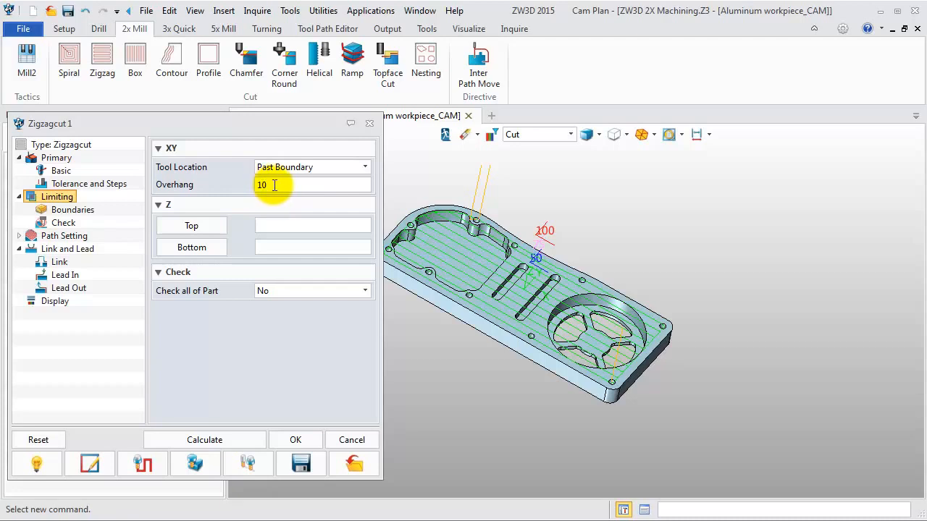
{"action": "left_click", "coordinate": [204, 440]}
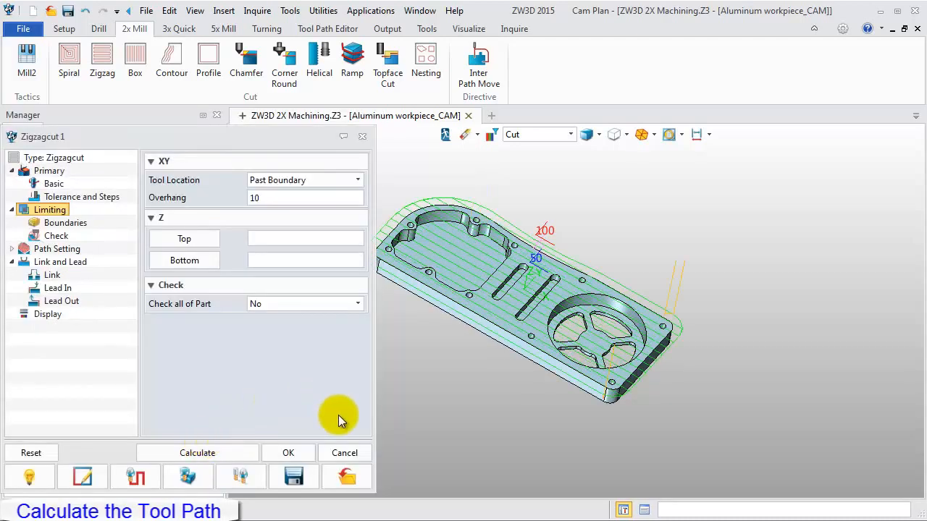
Accept the zigzag cut's parameters, then hide its tool path and collapse its entry in the operations tree
{"action": "left_click", "coordinate": [290, 451]}
{"action": "mouse_move", "coordinate": [387, 327]}
{"action": "middle_mouse_down"}
{"action": "mouse_move", "coordinate": [368, 327]}
{"action": "mouse_move", "coordinate": [376, 342]}
{"action": "mouse_move", "coordinate": [381, 319]}
{"action": "middle_mouse_up"}
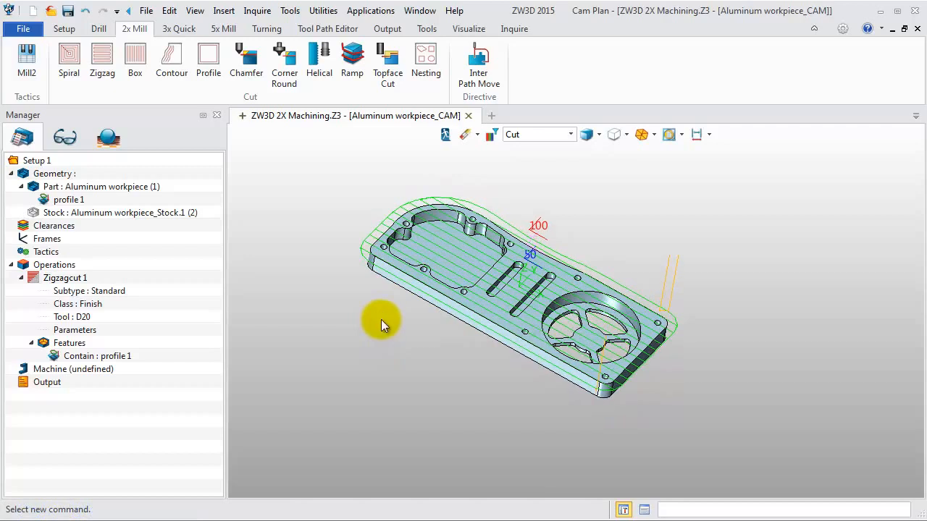
{"action": "left_click", "coordinate": [34, 278]}
{"action": "left_click", "coordinate": [22, 278]}
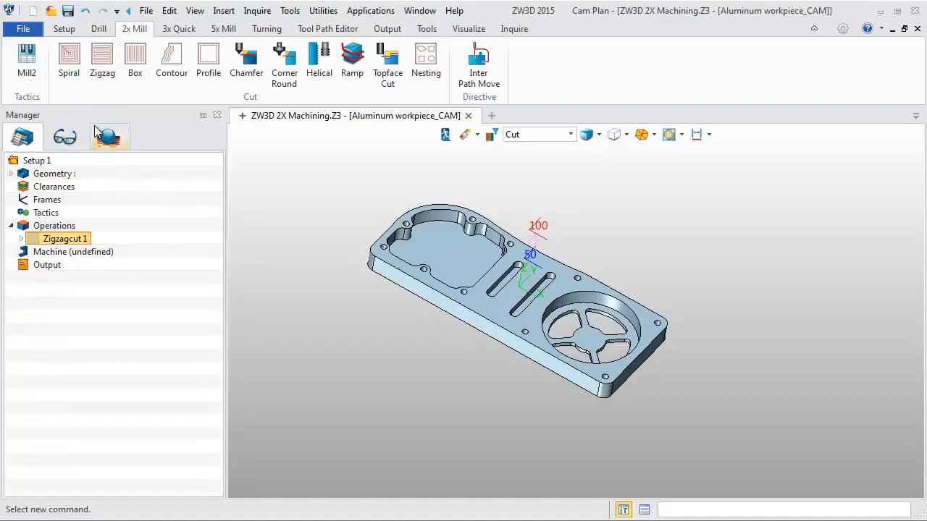
Create a 2x Spiral milling operation and choose a new profile feature for it
{"action": "left_click", "coordinate": [79, 72]}
{"action": "left_click", "coordinate": [79, 72]}
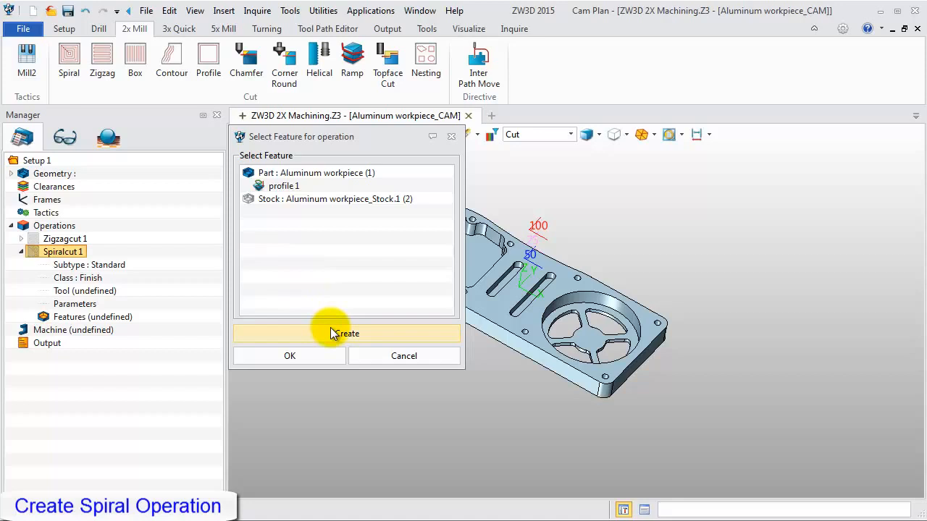
{"action": "left_click", "coordinate": [330, 333]}
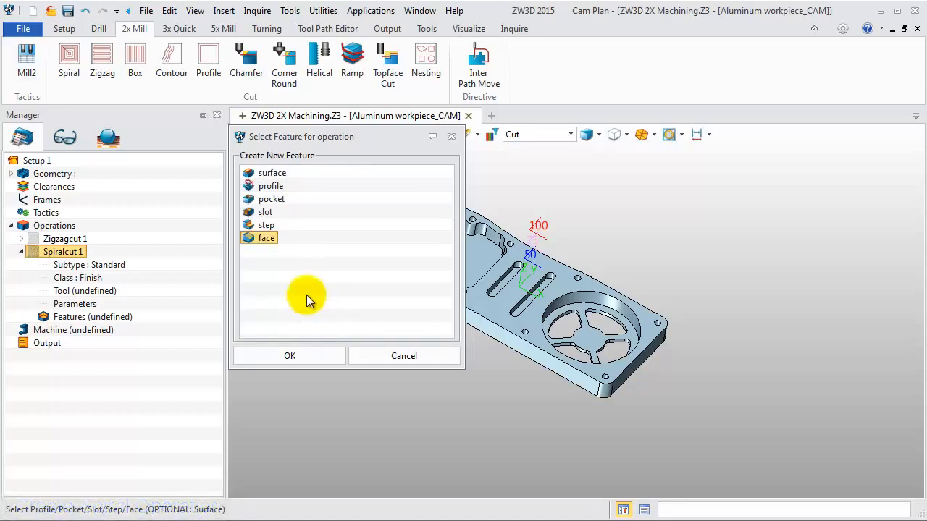
{"action": "left_click", "coordinate": [275, 189]}
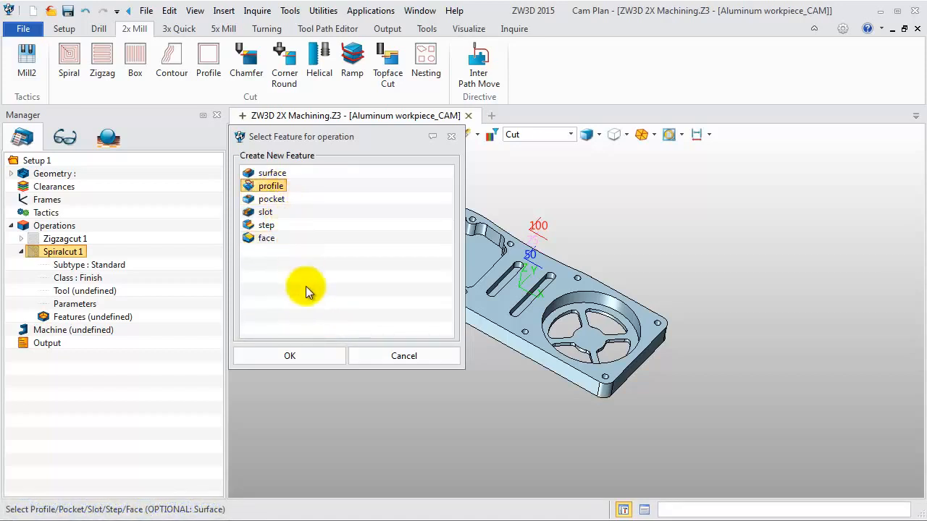
{"action": "left_click", "coordinate": [307, 356]}
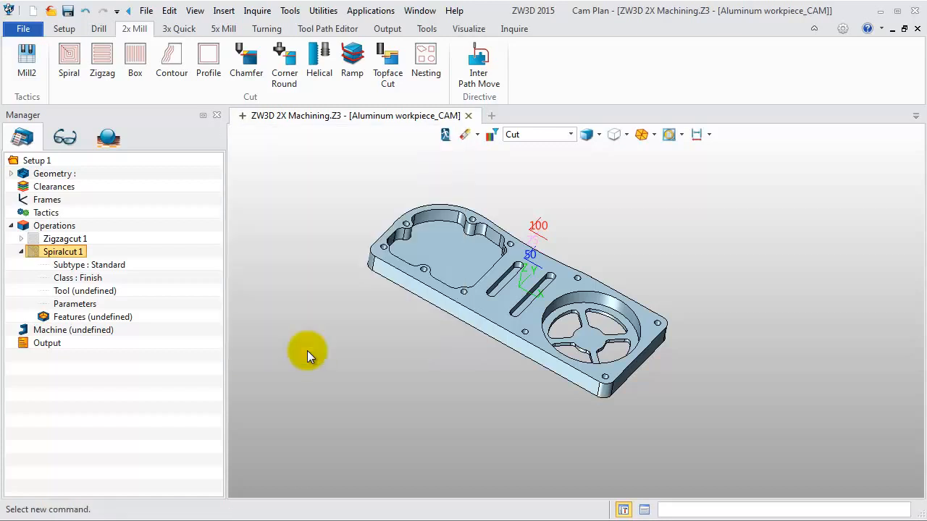
Select the irregular pocket's upper edge chain and the round pocket's rim as profiles, accepting the default attributes
{"action": "left_click", "coordinate": [394, 234]}
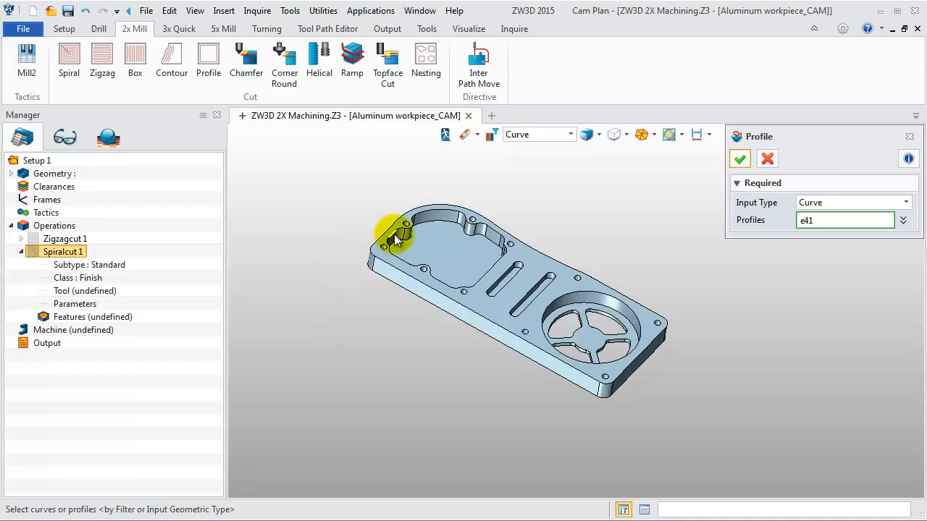
{"action": "left_click", "coordinate": [394, 234], "text": "shift"}
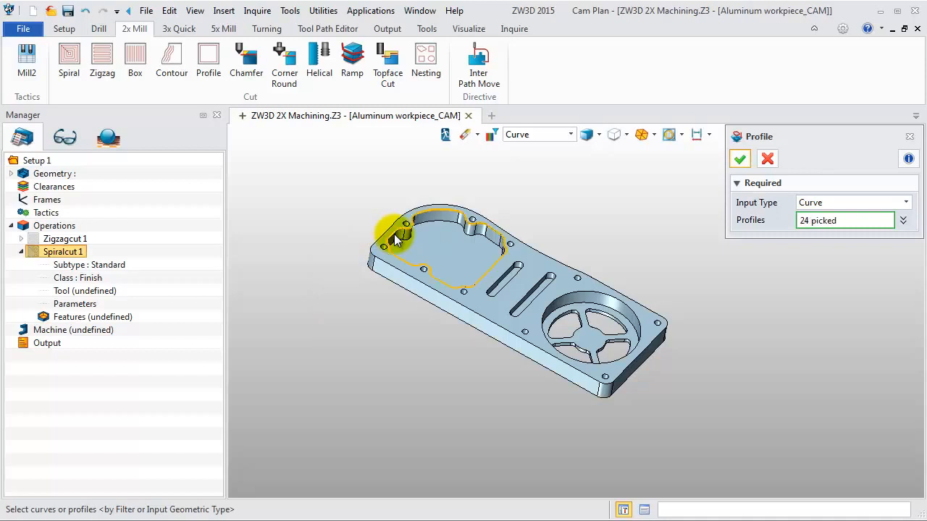
{"action": "left_click", "coordinate": [556, 313]}
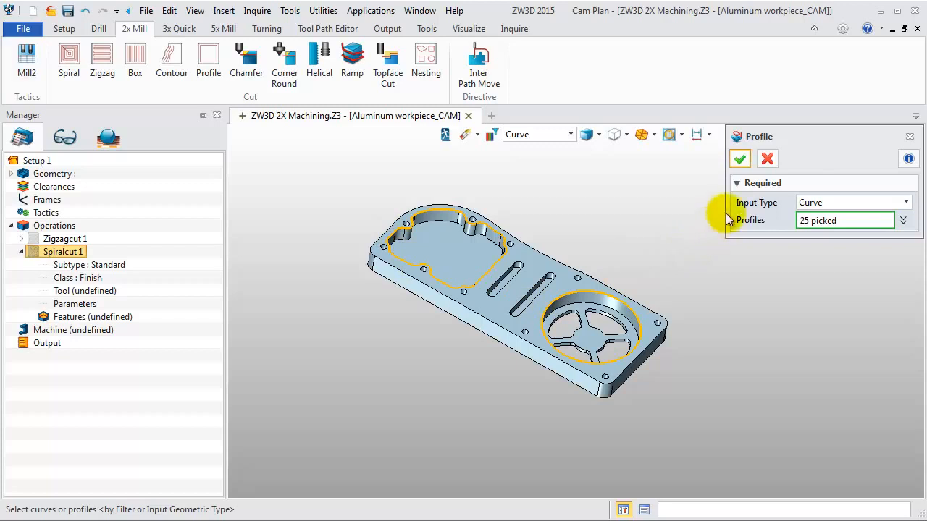
{"action": "left_click", "coordinate": [740, 162]}
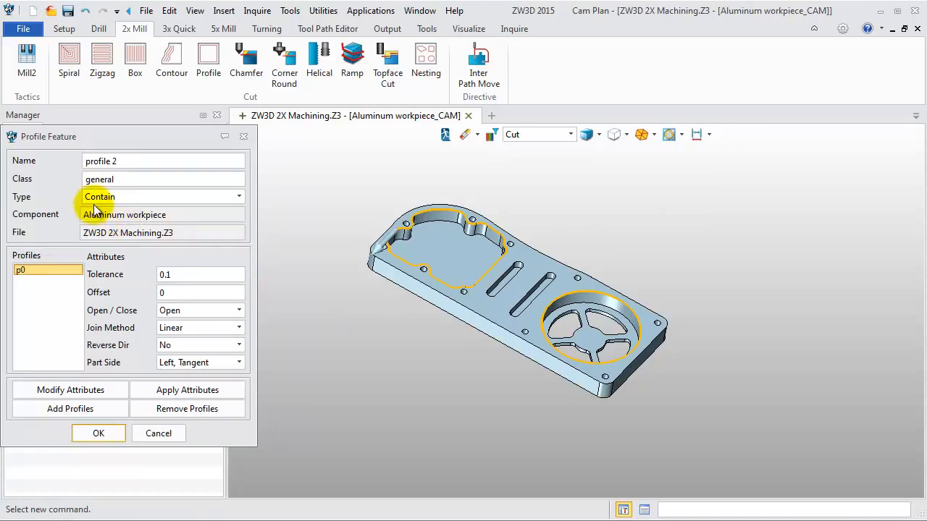
{"action": "left_click", "coordinate": [100, 434]}
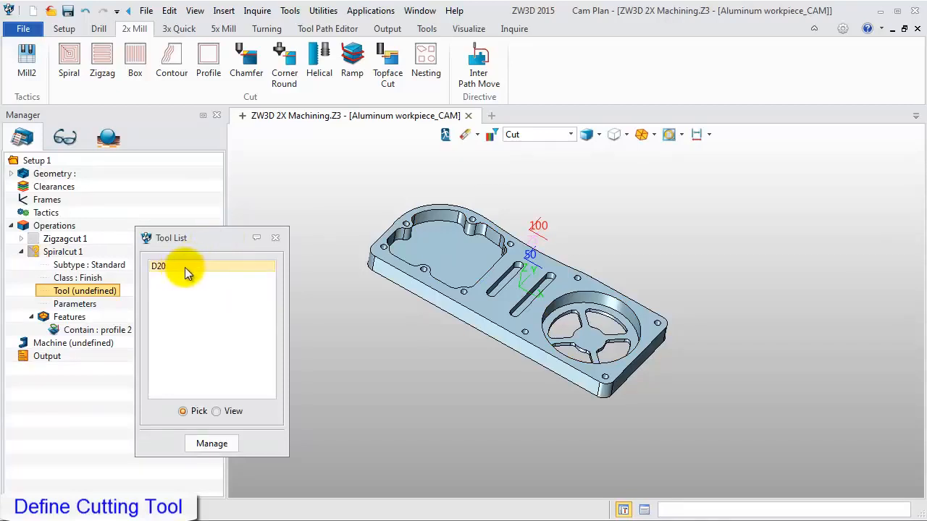
Assign the existing D20 tool to the spiral cut, decline calculating it, and open its cutting parameters
{"action": "double_click", "coordinate": [182, 268]}
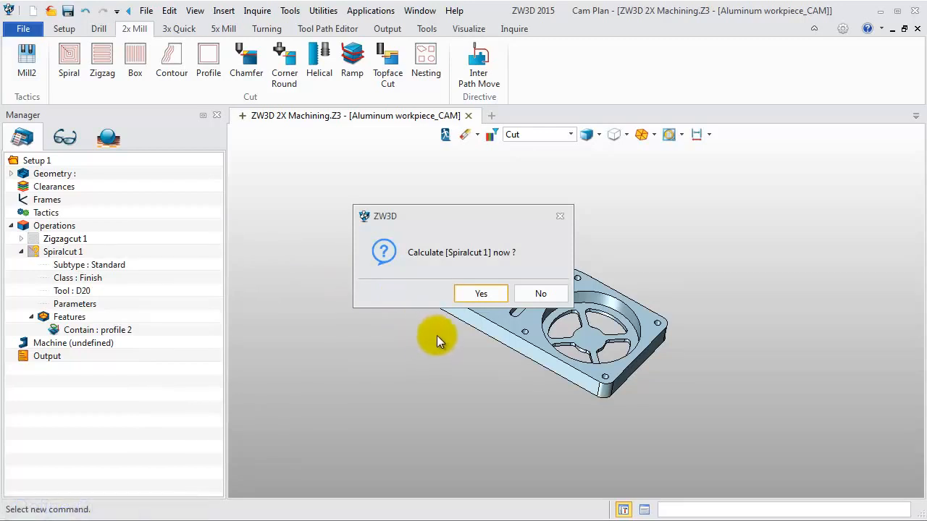
{"action": "left_click", "coordinate": [517, 293]}
{"action": "left_click_drag", "start_coordinate": [274, 145], "coordinate": [300, 135]}
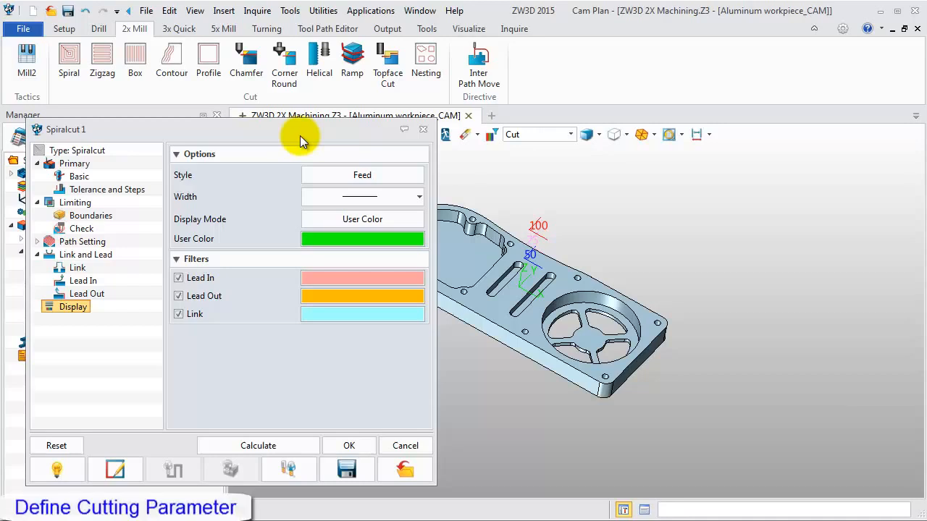
Set the spiral cut's stepover to 35 % of tool diameter and its uniform-depth stepdown to 5
{"action": "left_click", "coordinate": [71, 167]}
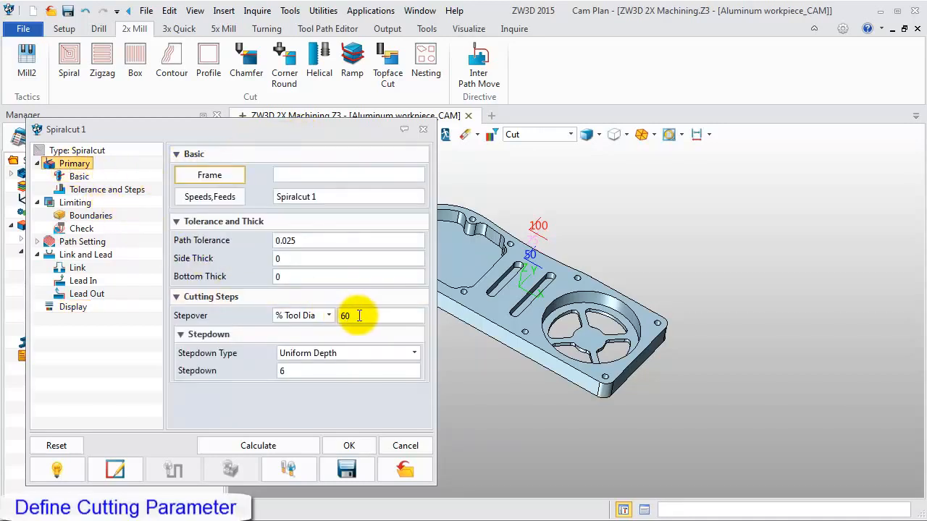
{"action": "left_click_drag", "start_coordinate": [355, 316], "coordinate": [342, 318]}
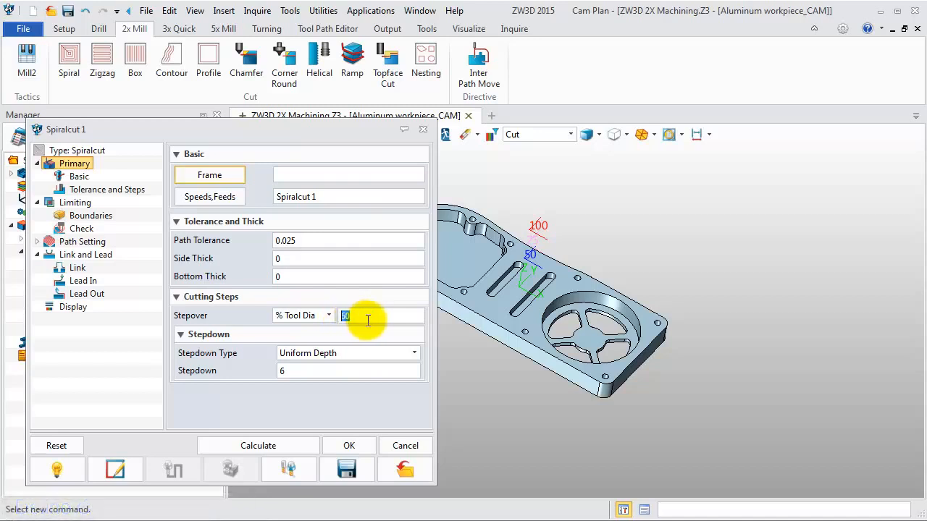
{"action": "type", "text": "35"}
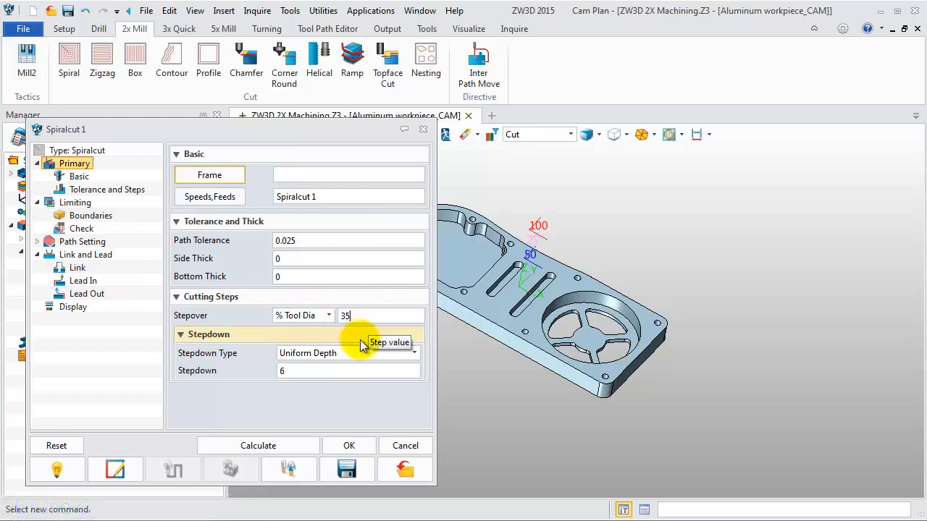
{"action": "left_click_drag", "start_coordinate": [311, 372], "coordinate": [271, 372]}
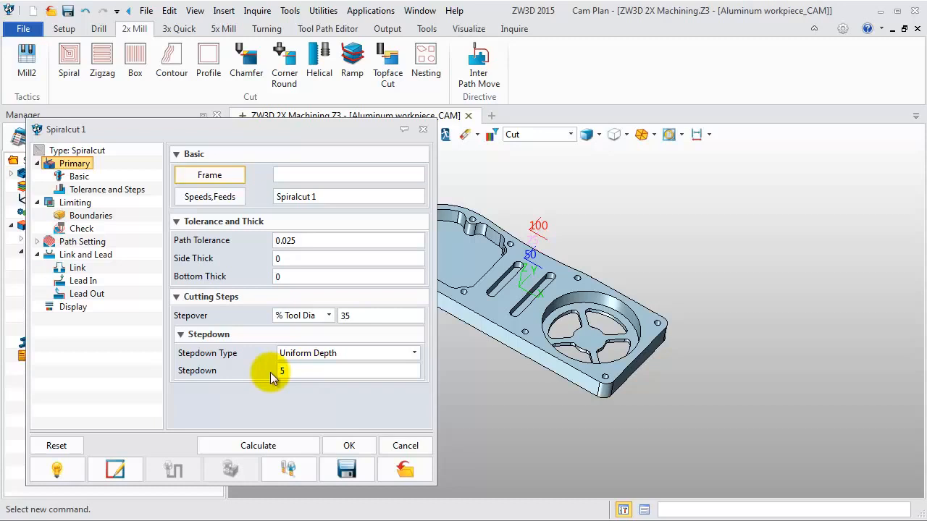
Limit the spiral cut in Z with a top point on the part's upper face and a bottom point on the irregular pocket's floor
{"action": "left_click", "coordinate": [73, 204]}
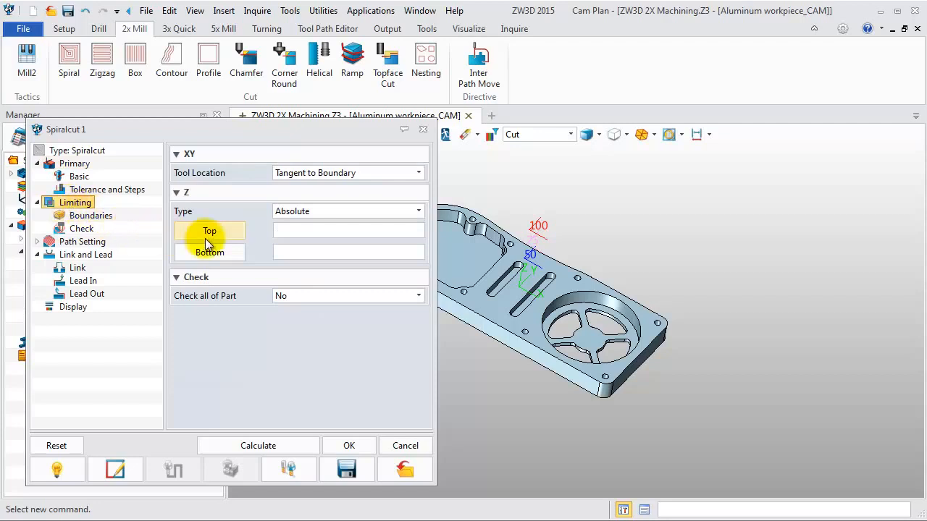
{"action": "middle_click_drag", "start_coordinate": [443, 278], "coordinate": [509, 285]}
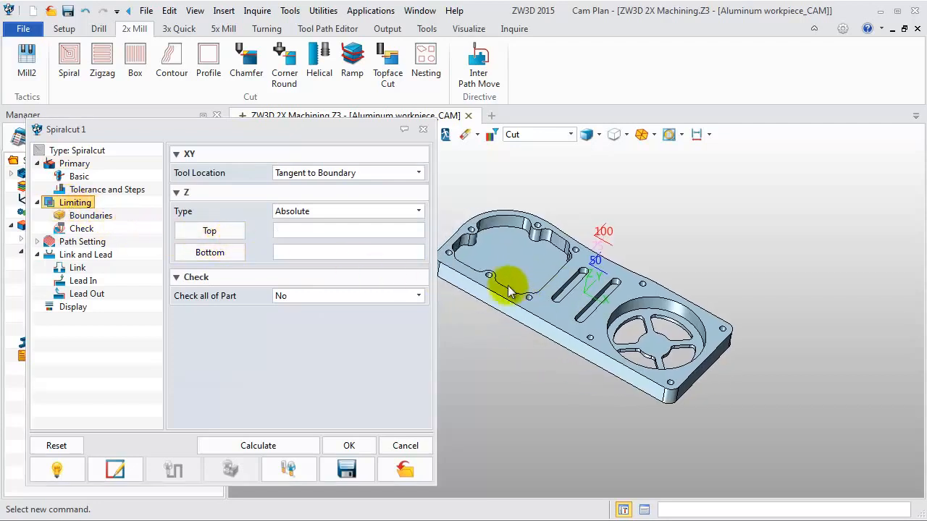
{"action": "left_click", "coordinate": [217, 232]}
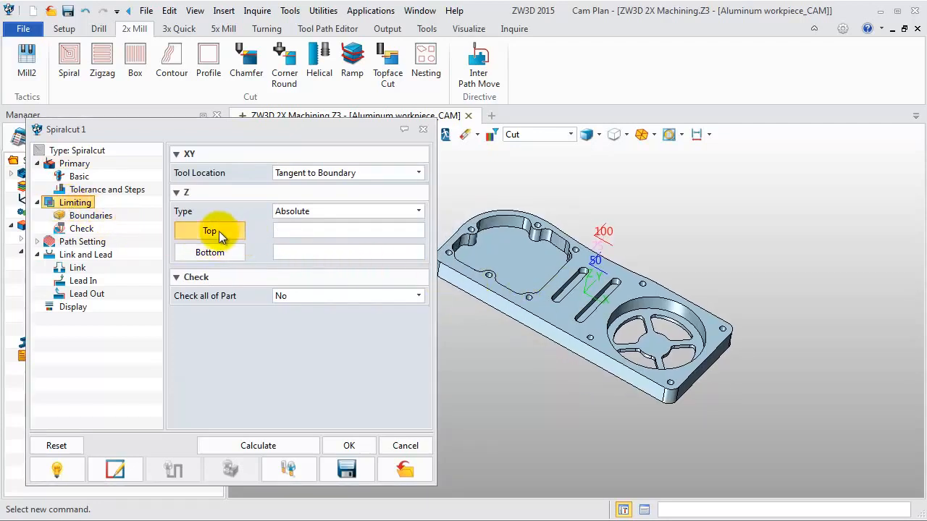
{"action": "left_click", "coordinate": [545, 297]}
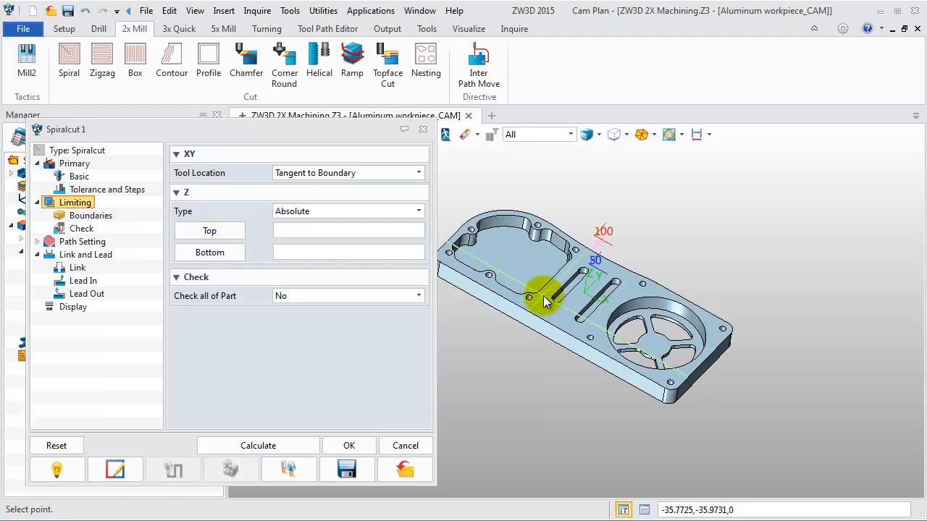
{"action": "left_click", "coordinate": [226, 254]}
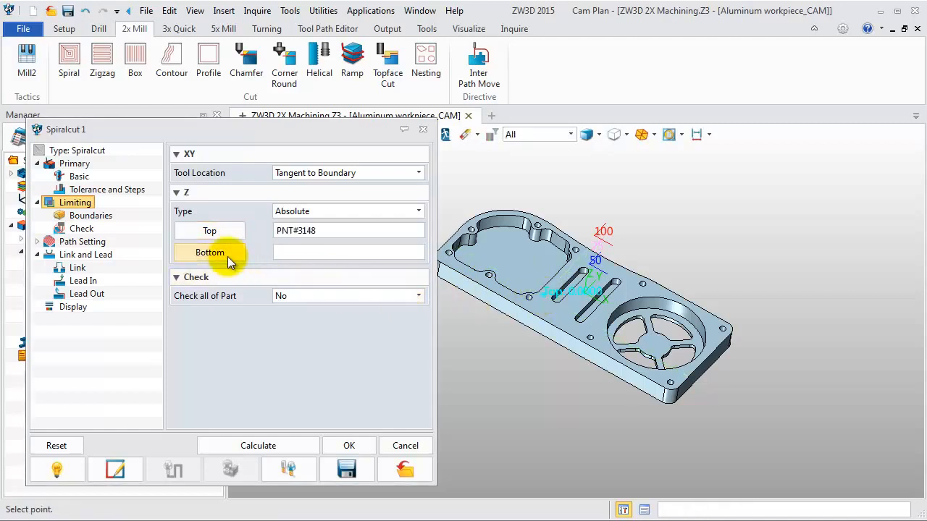
{"action": "left_click", "coordinate": [510, 269]}
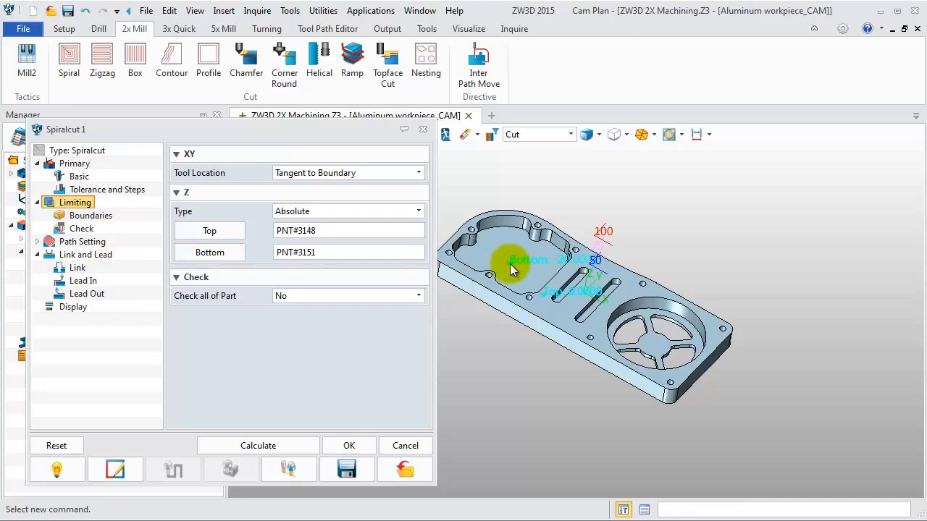
Set the spiral cut's order to Region First and calculate the tool path
{"action": "left_click", "coordinate": [76, 242]}
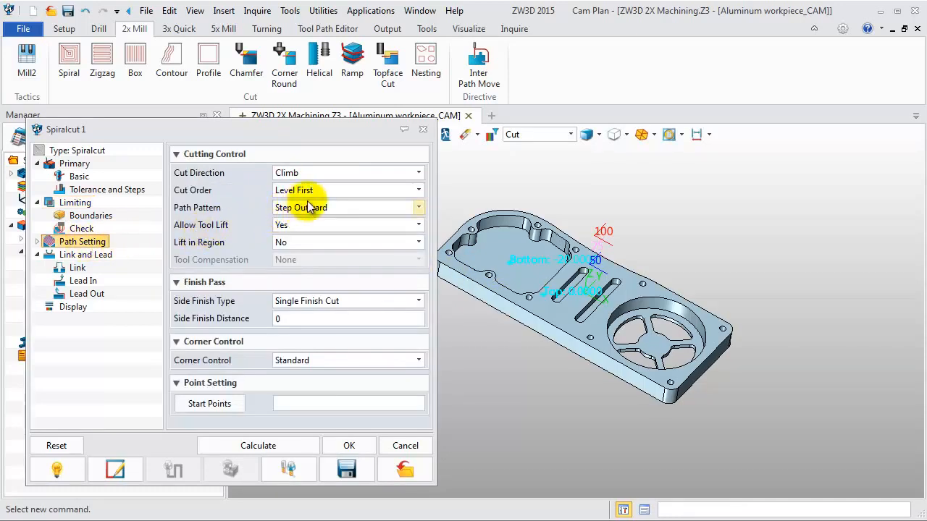
{"action": "left_click", "coordinate": [334, 192]}
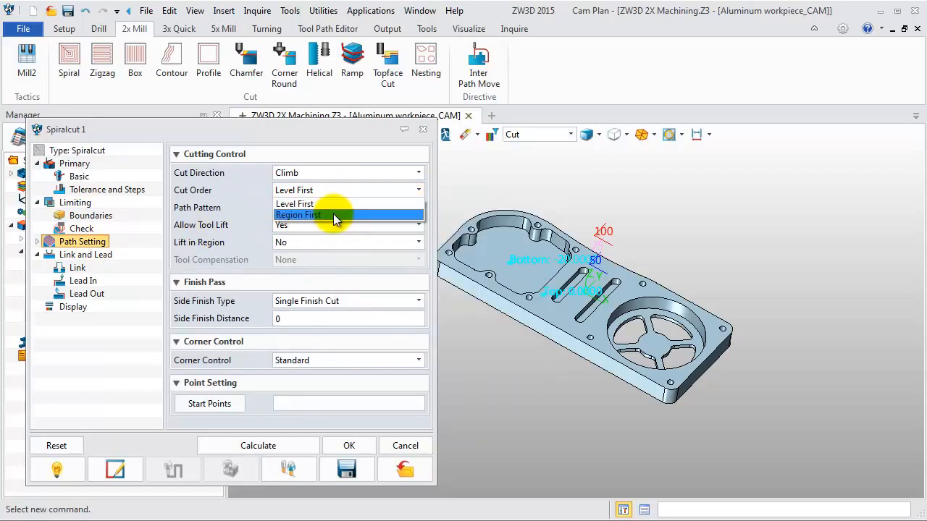
{"action": "left_click", "coordinate": [333, 213]}
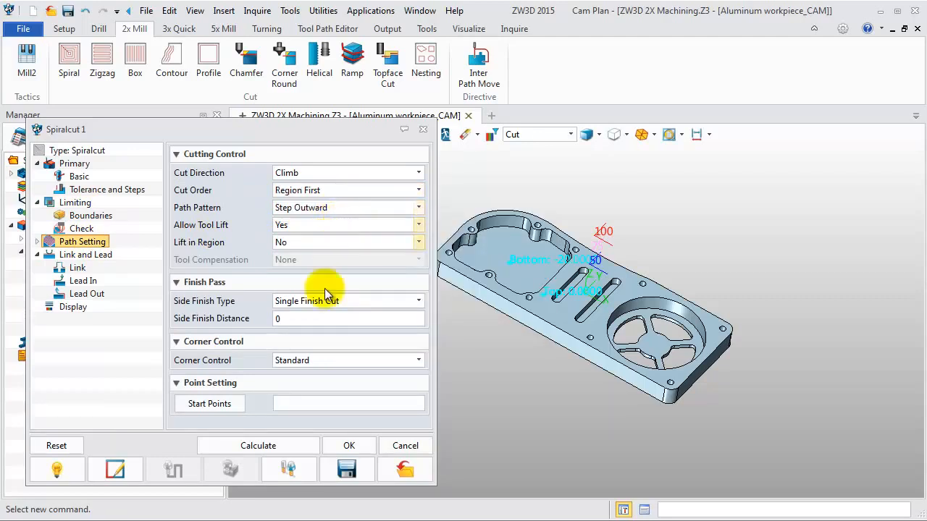
{"action": "left_click", "coordinate": [290, 447]}
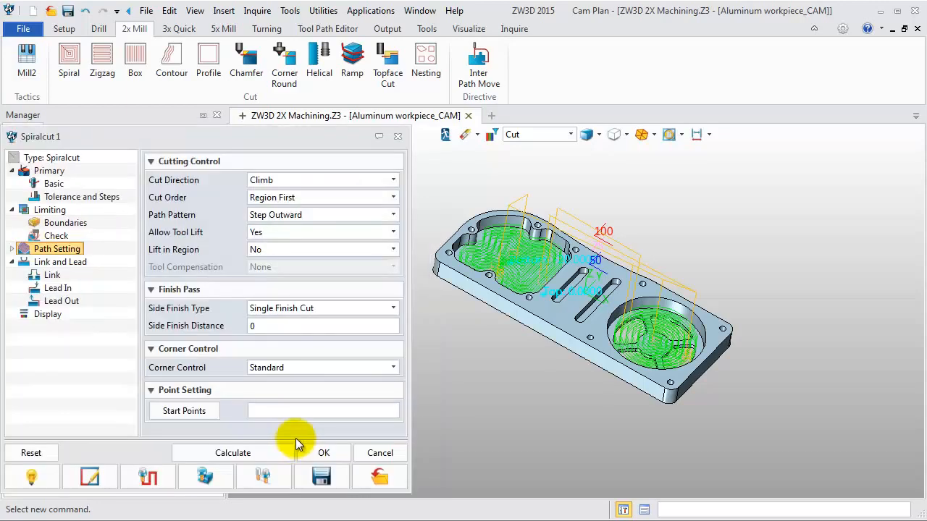
{"action": "scroll", "coordinate": [527, 377], "scroll_direction": "up", "scroll_amount": 5}
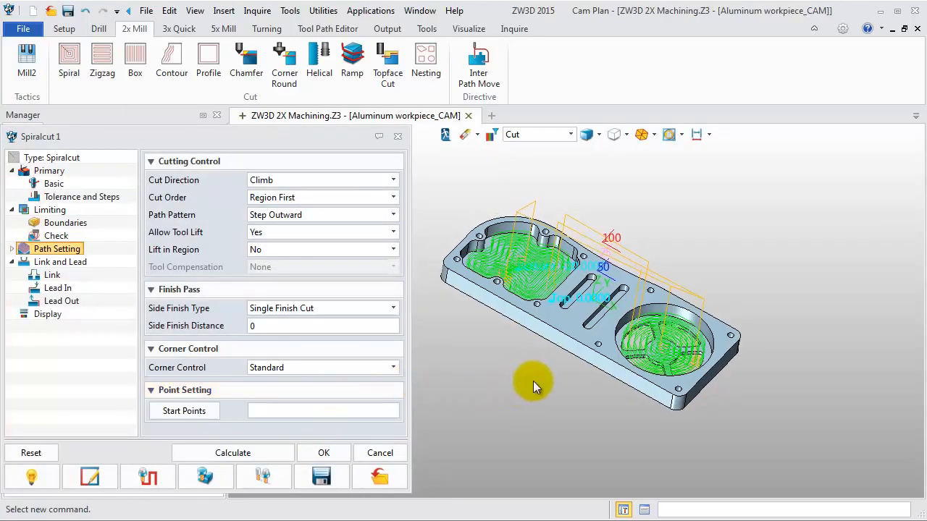
{"action": "scroll", "coordinate": [568, 357], "scroll_direction": "up", "scroll_amount": 2}
{"action": "scroll", "coordinate": [599, 348], "scroll_direction": "down", "scroll_amount": 5}
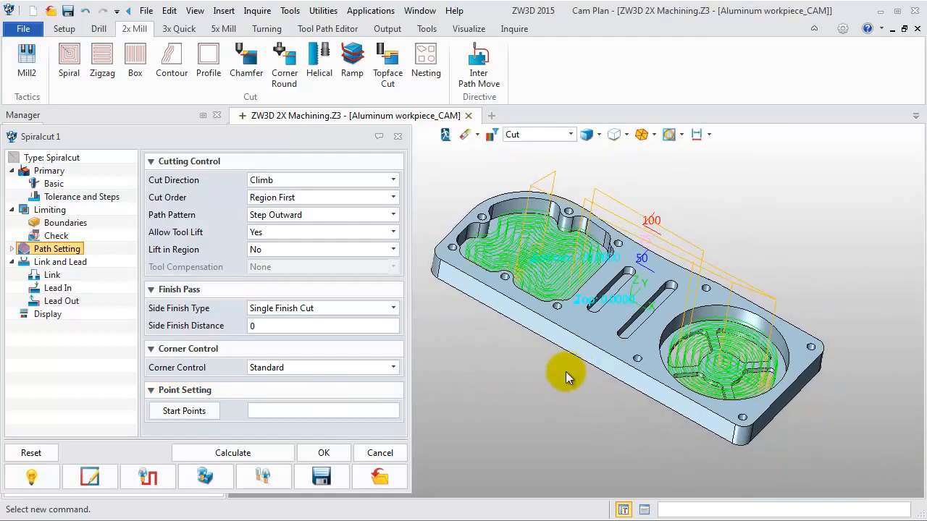
Set the spiral cut's link type to Blank Plane, recalculate the tool path and accept the parameters
{"action": "left_click", "coordinate": [62, 264]}
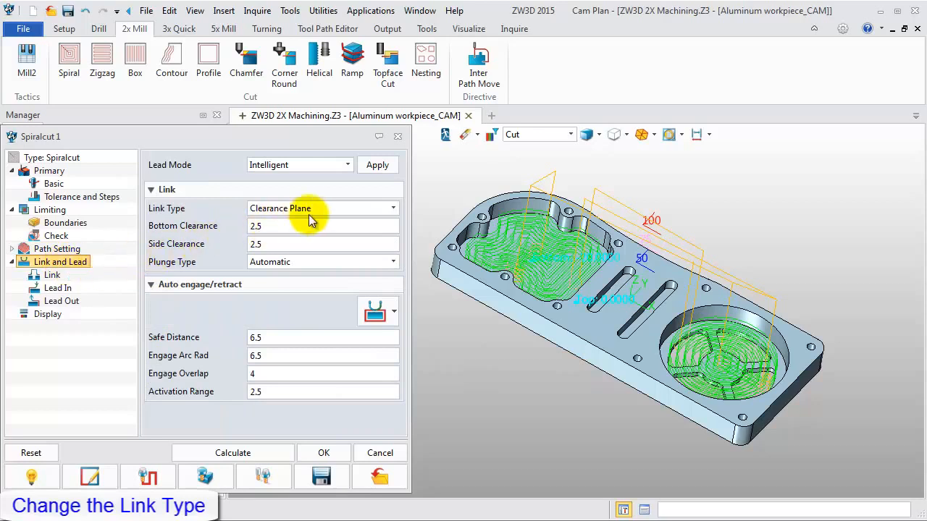
{"action": "left_click", "coordinate": [335, 208]}
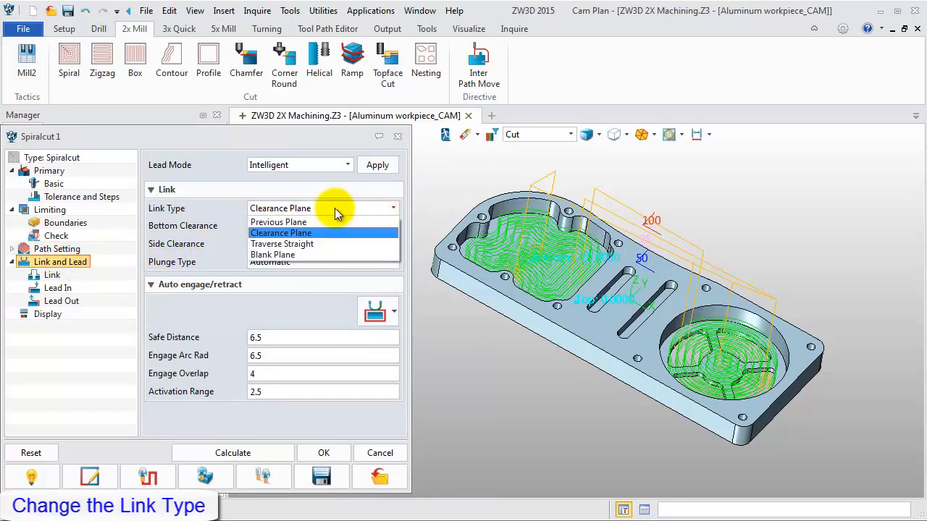
{"action": "left_click", "coordinate": [305, 254]}
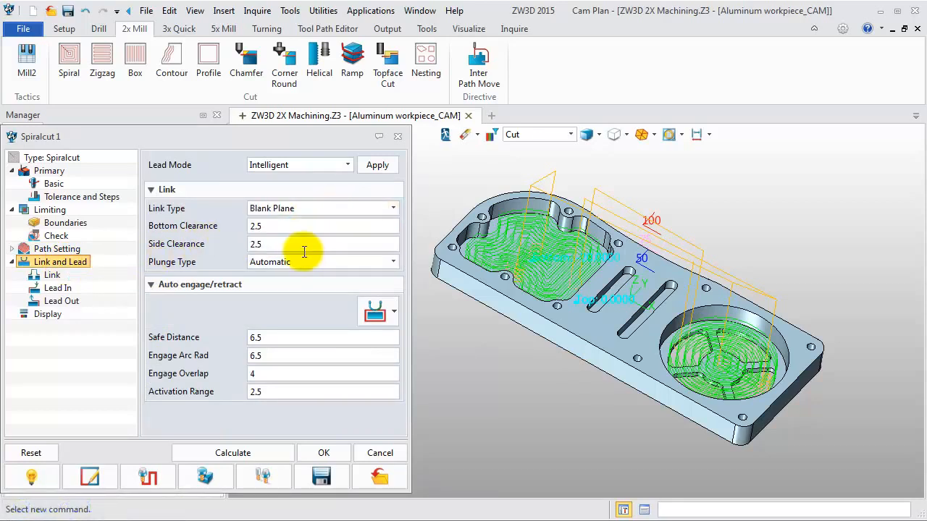
{"action": "left_click", "coordinate": [257, 455]}
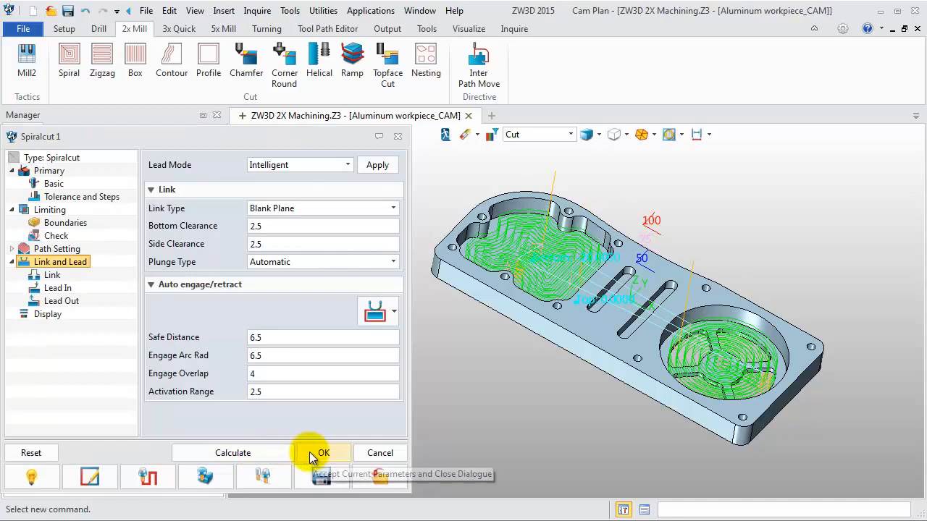
{"action": "left_click", "coordinate": [311, 453]}
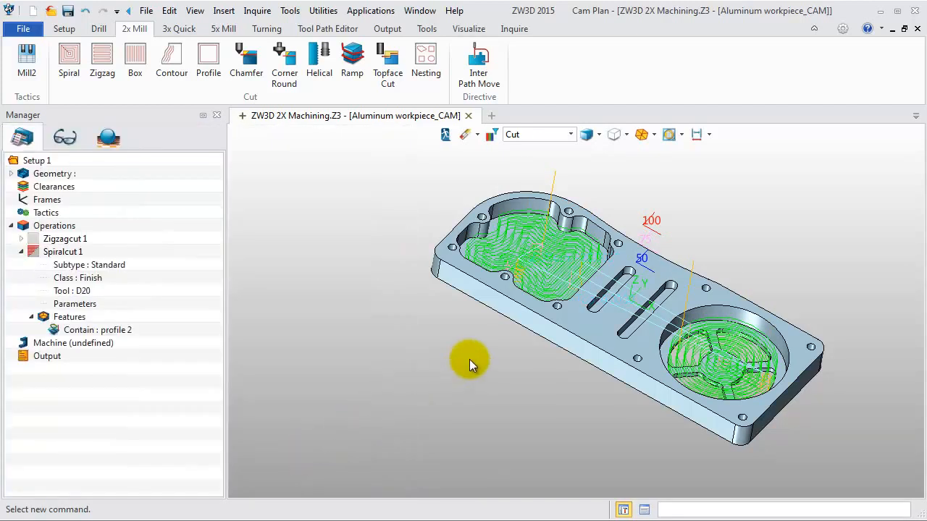
{"action": "middle_click_drag", "start_coordinate": [470, 359], "coordinate": [429, 346]}
{"action": "right_click_drag", "start_coordinate": [446, 343], "coordinate": [436, 345]}
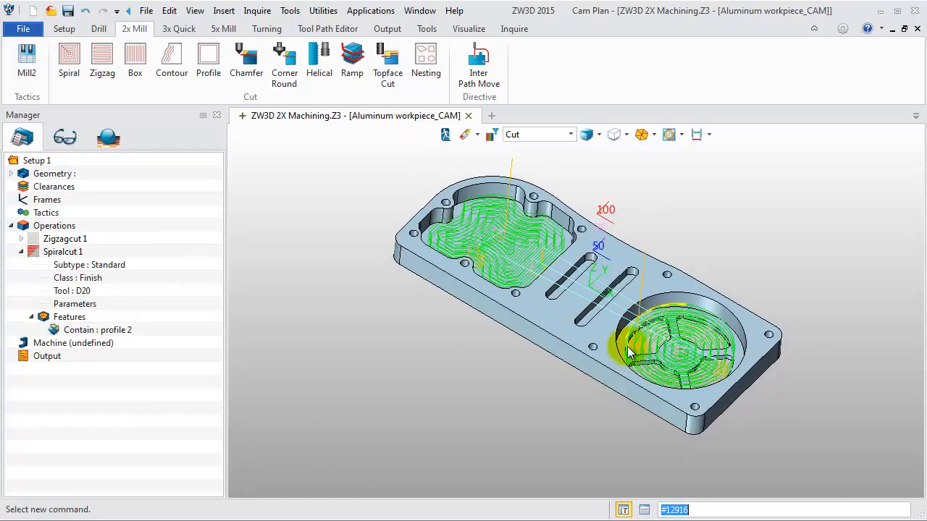
Duplicate Spiralcut 1 with its tool path hidden and clear all features from the copy
{"action": "left_click", "coordinate": [35, 253]}
{"action": "left_click", "coordinate": [22, 253]}
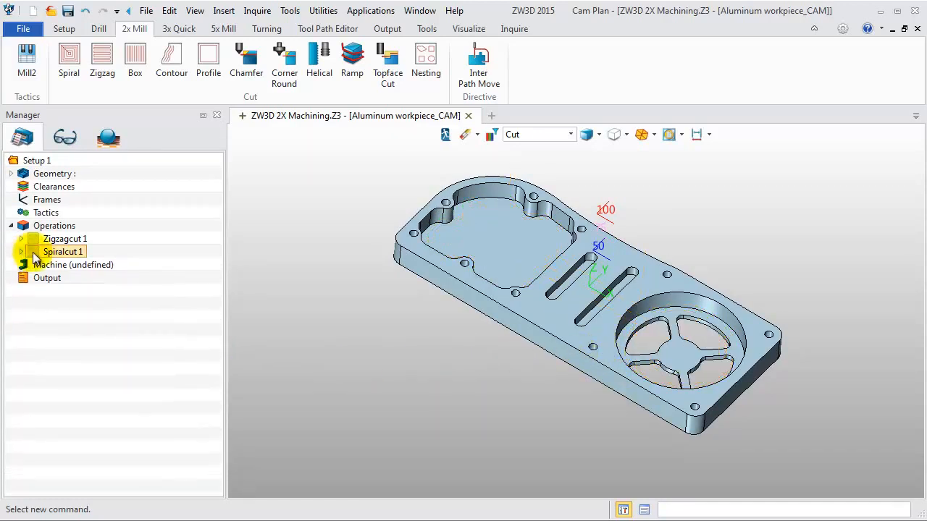
{"action": "right_click", "coordinate": [35, 256]}
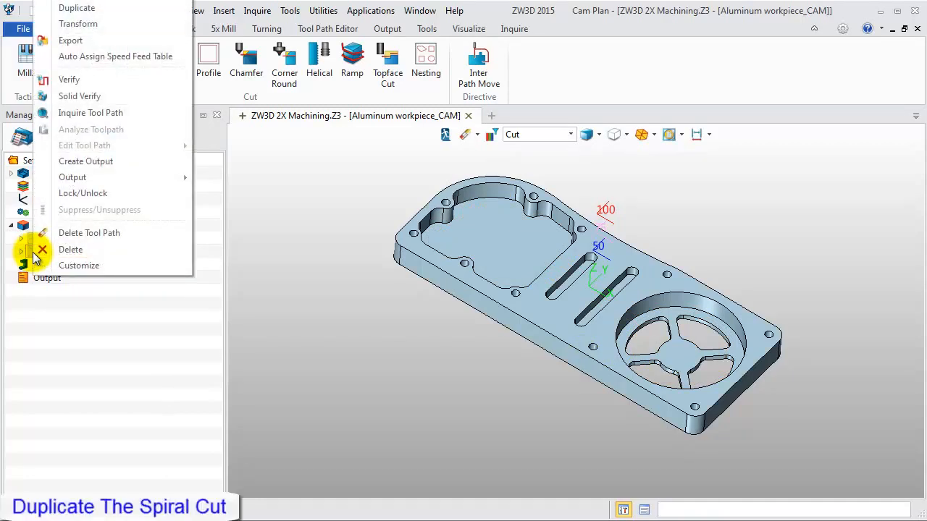
{"action": "left_click", "coordinate": [115, 15]}
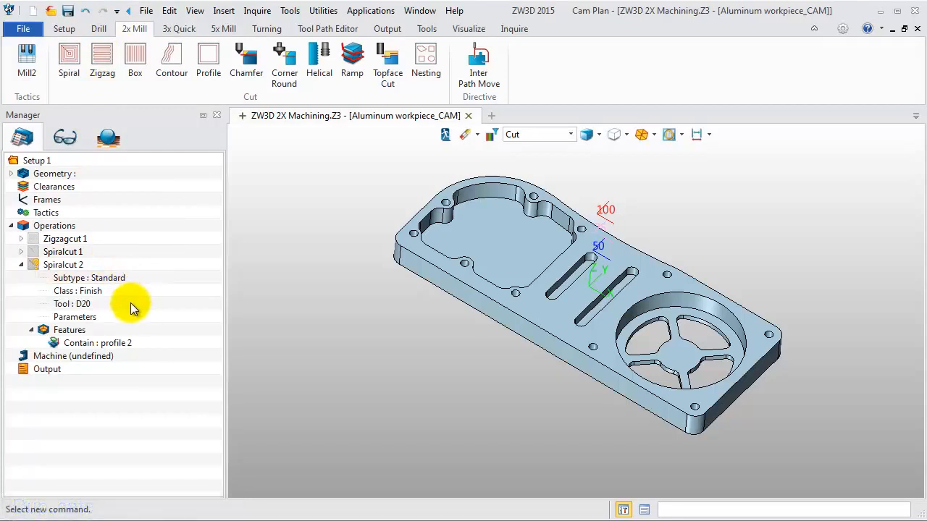
{"action": "right_click", "coordinate": [73, 332]}
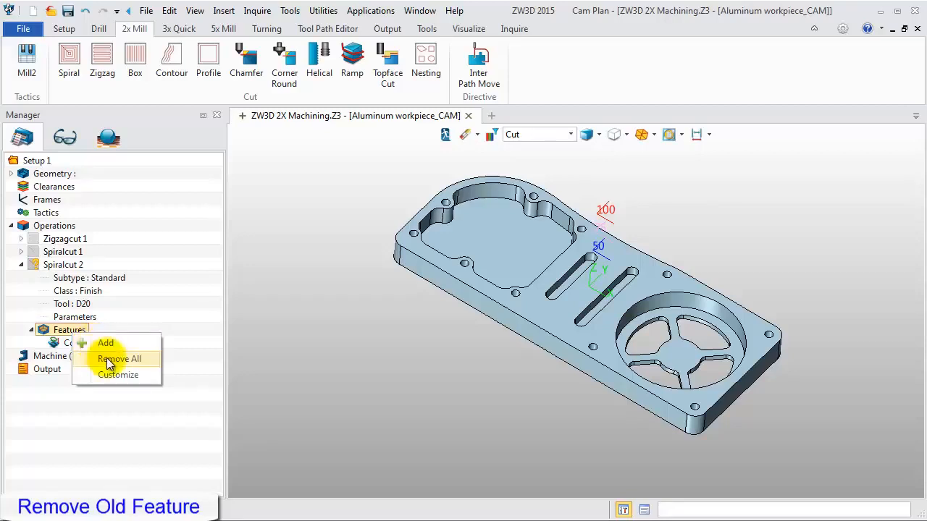
{"action": "left_click", "coordinate": [109, 360]}
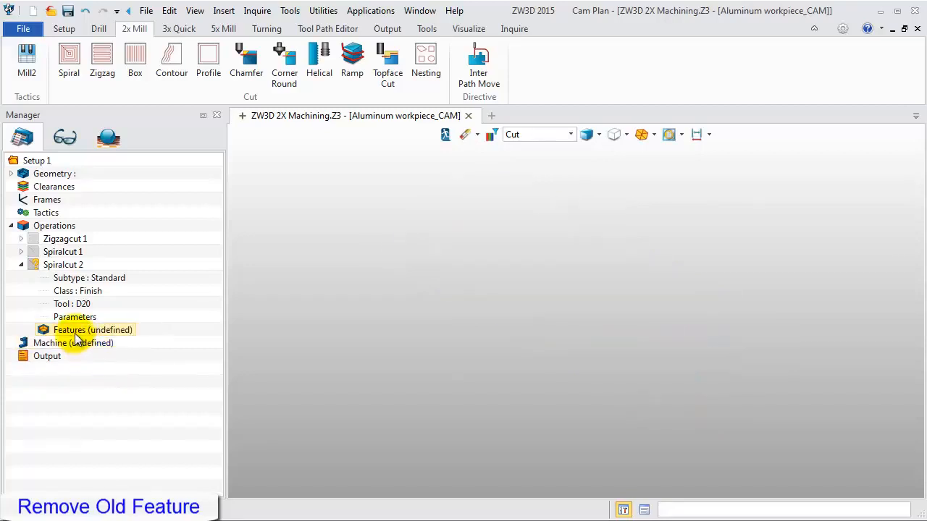
Add a Contain profile feature to Spiralcut 2 from the edges of the four openings in the round pocket's floor
{"action": "right_click", "coordinate": [76, 338]}
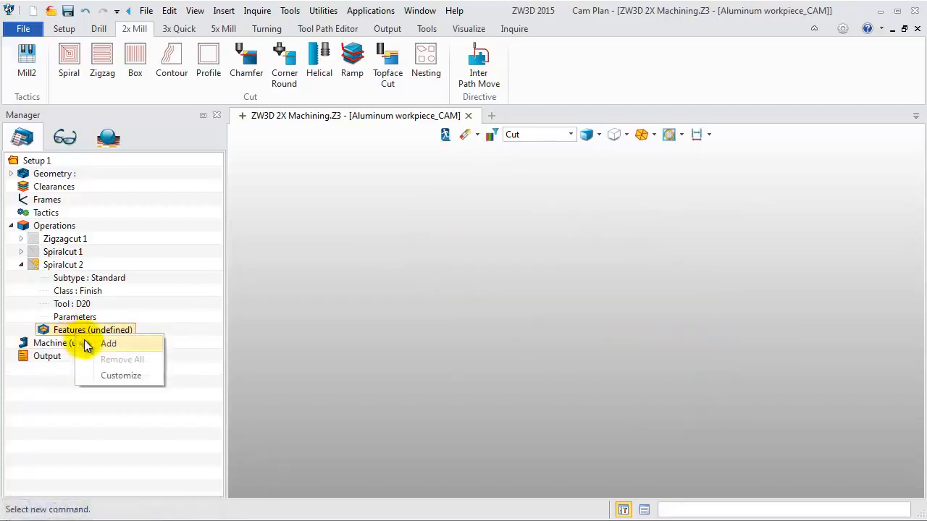
{"action": "left_click", "coordinate": [87, 343]}
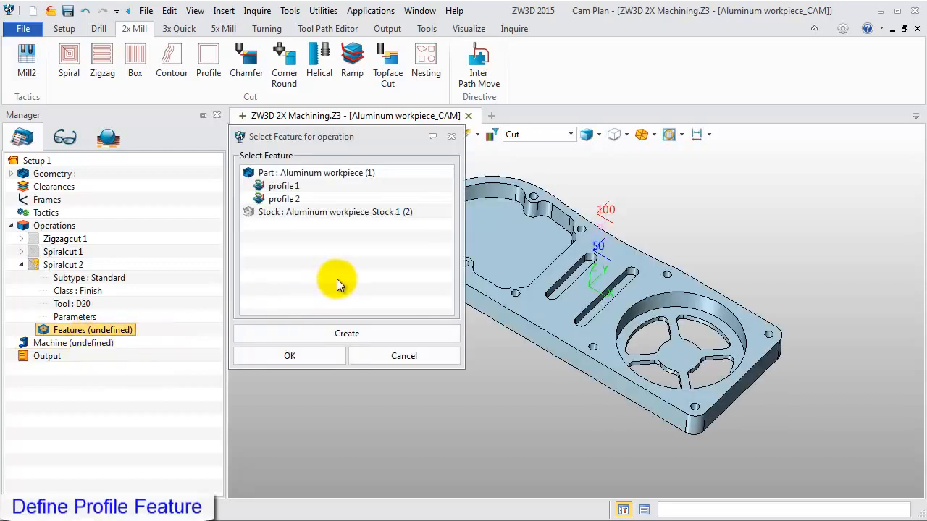
{"action": "left_click", "coordinate": [341, 327]}
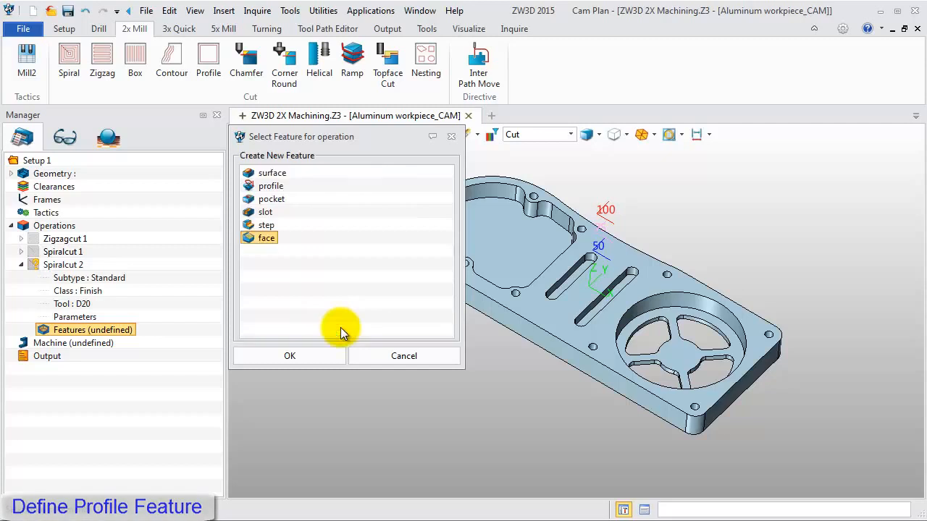
{"action": "left_click", "coordinate": [266, 190]}
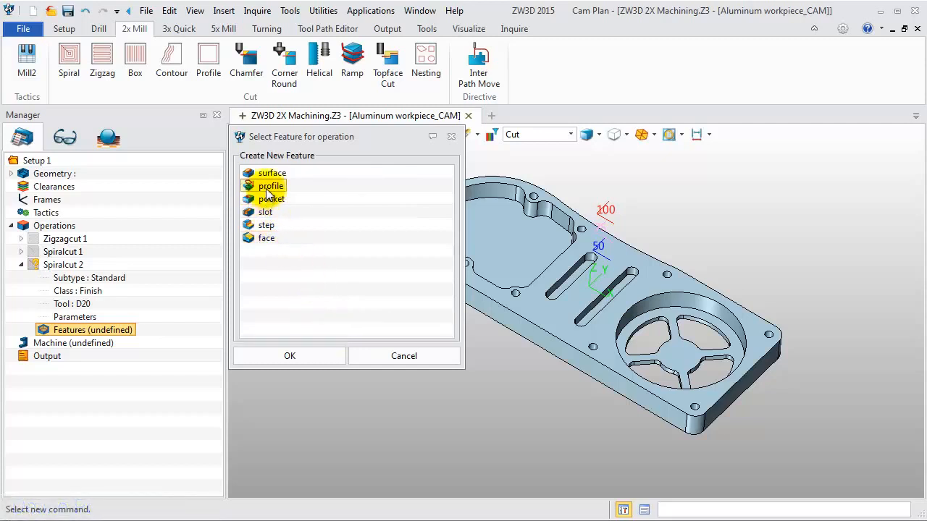
{"action": "left_click", "coordinate": [298, 356]}
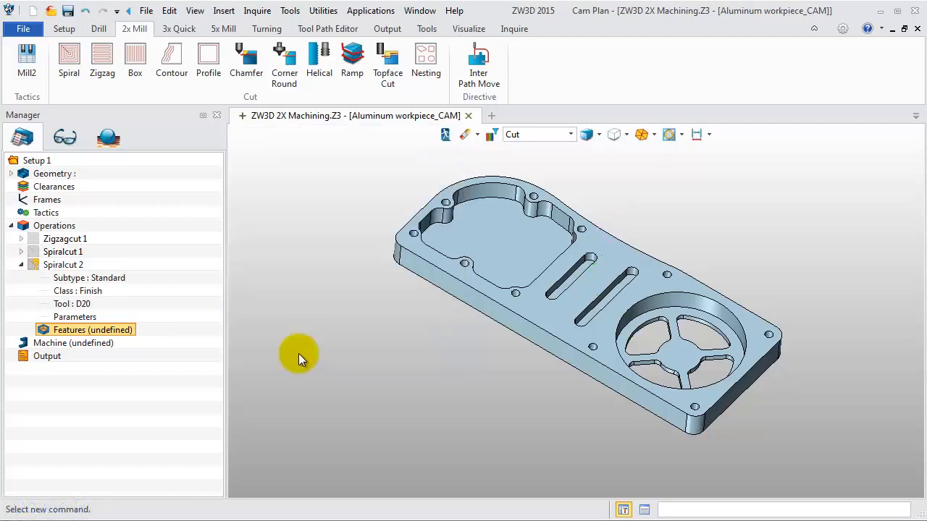
{"action": "left_click", "coordinate": [639, 335]}
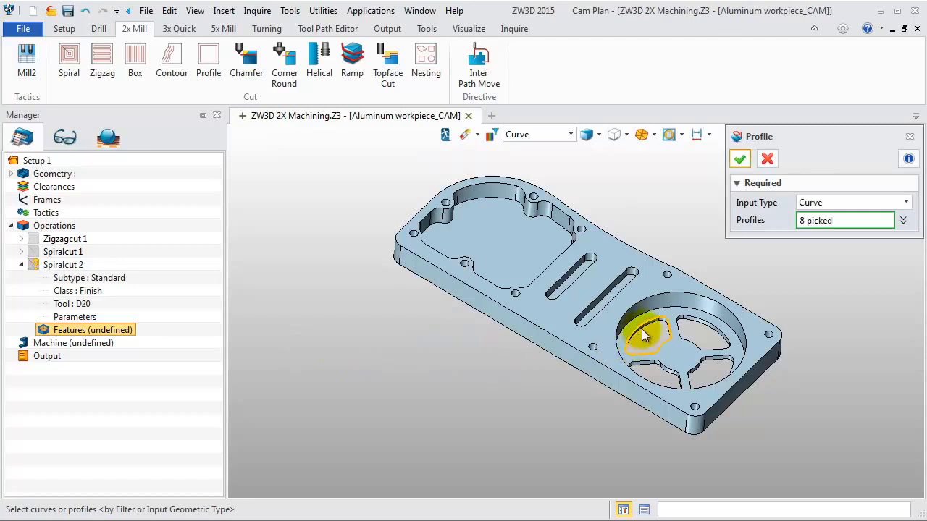
{"action": "left_click", "coordinate": [695, 325]}
{"action": "left_click", "coordinate": [715, 360]}
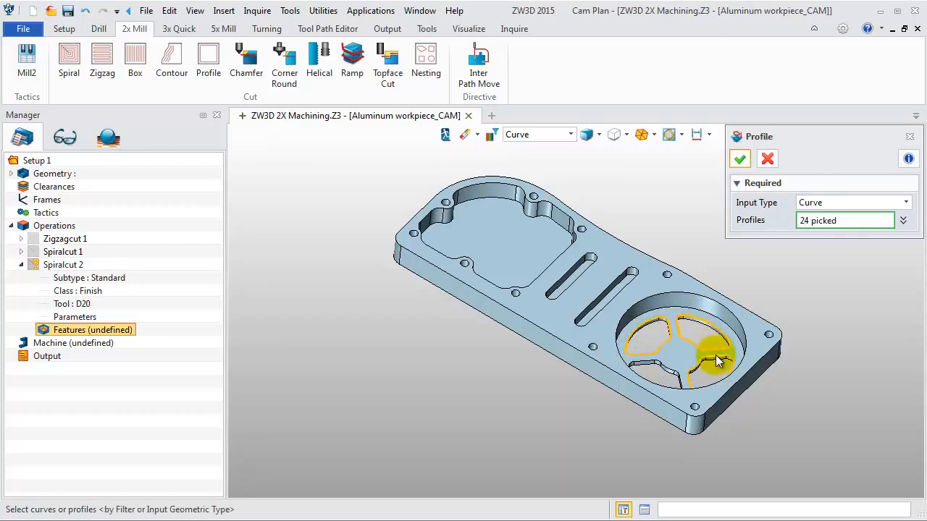
{"action": "left_click", "coordinate": [671, 374]}
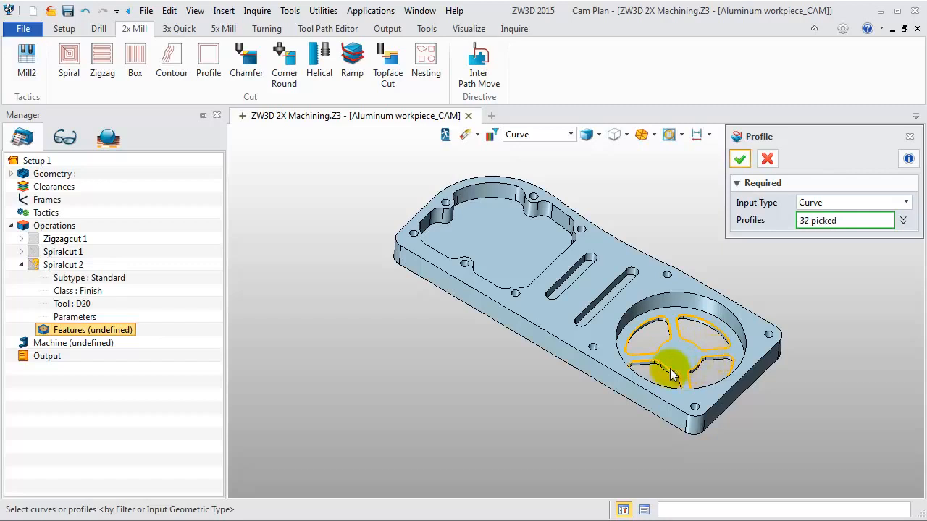
{"action": "left_click", "coordinate": [739, 161]}
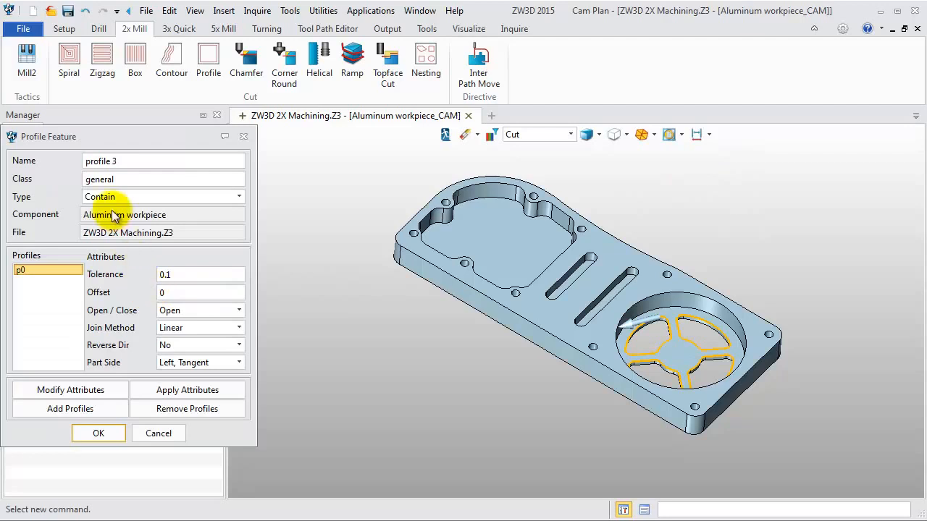
{"action": "left_click", "coordinate": [100, 432]}
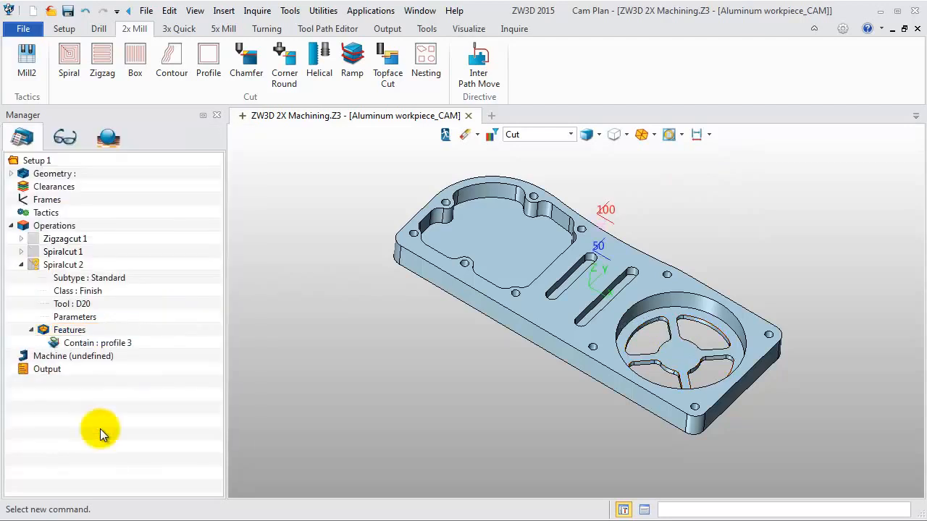
Create an end mill named D10 with radius 0 and cutter diameter 10, and assign it to Spiralcut 2
{"action": "left_click", "coordinate": [74, 307]}
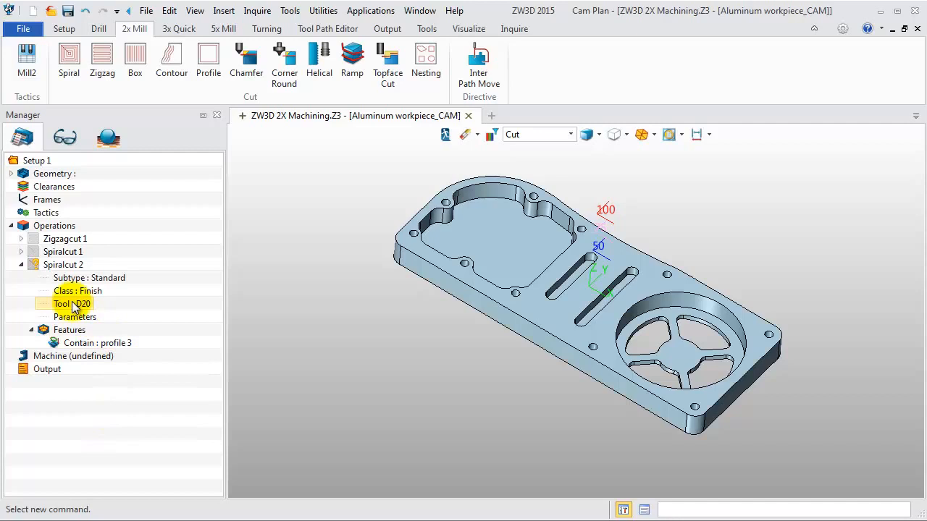
{"action": "right_click", "coordinate": [73, 308]}
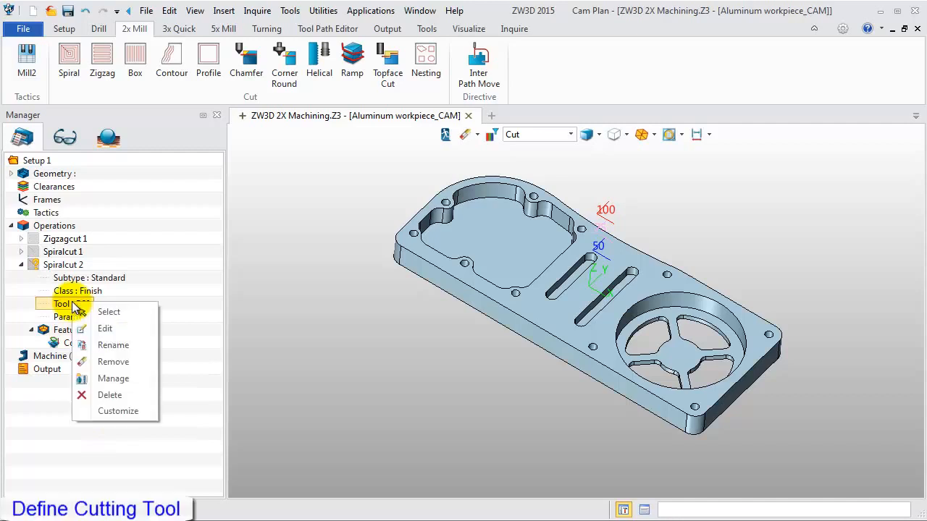
{"action": "left_click", "coordinate": [121, 378]}
{"action": "left_click", "coordinate": [349, 192]}
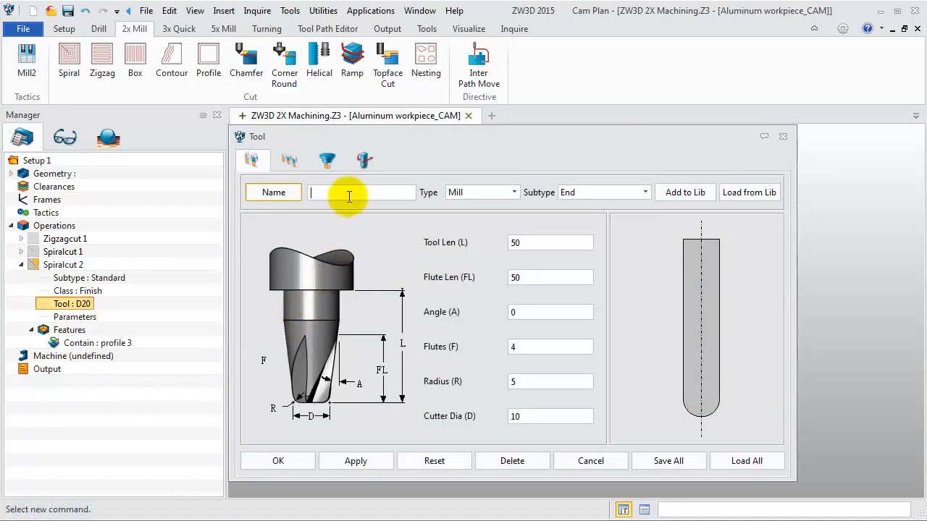
{"action": "type", "text": "D10"}
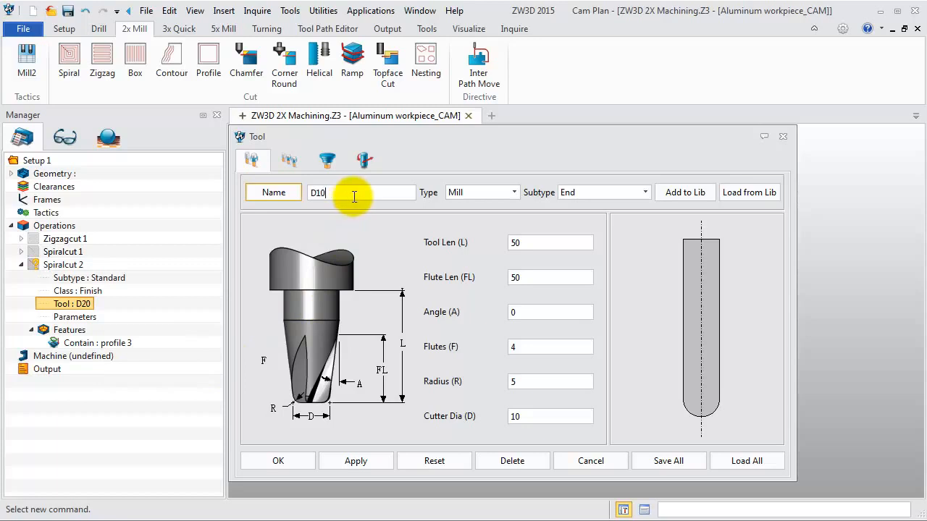
{"action": "left_click", "coordinate": [539, 382]}
{"action": "key", "text": "BackSpace"}
{"action": "type", "text": "0"}
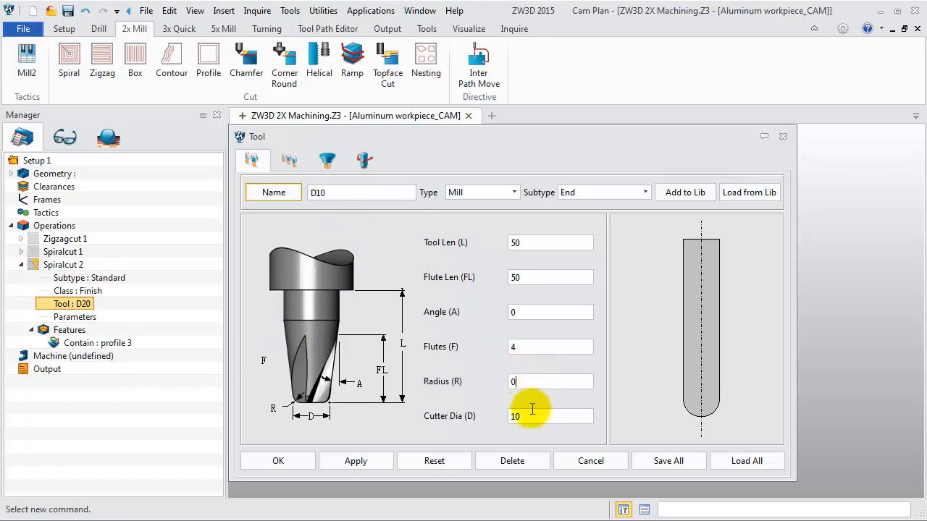
{"action": "left_click", "coordinate": [527, 412]}
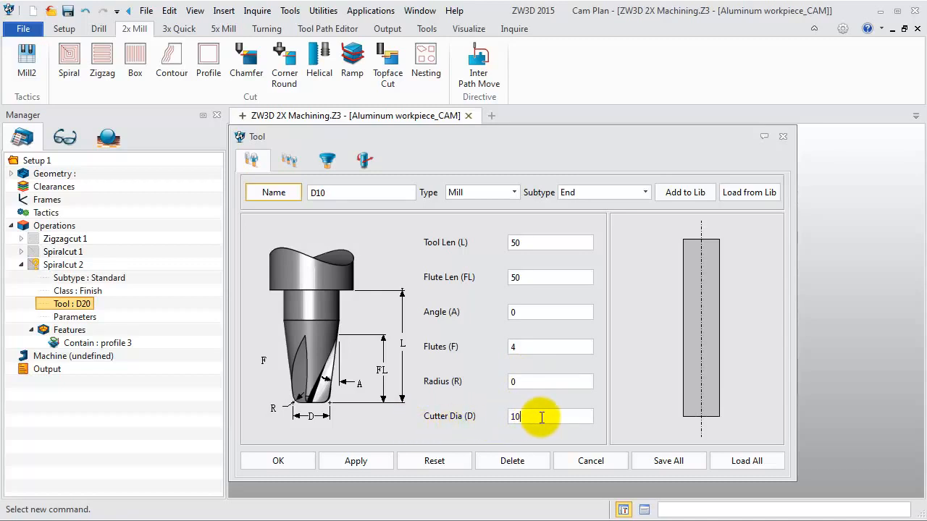
{"action": "left_click", "coordinate": [367, 460]}
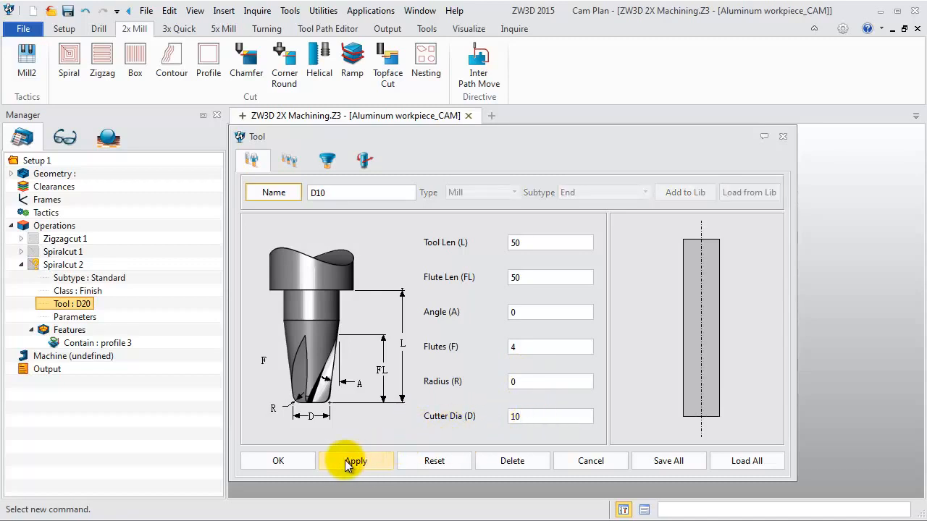
{"action": "left_click", "coordinate": [303, 460]}
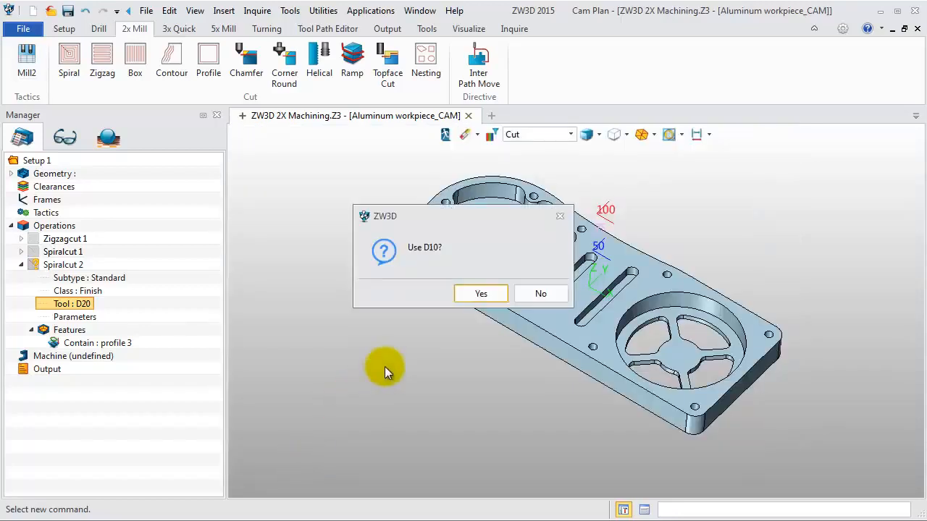
{"action": "left_click", "coordinate": [480, 295]}
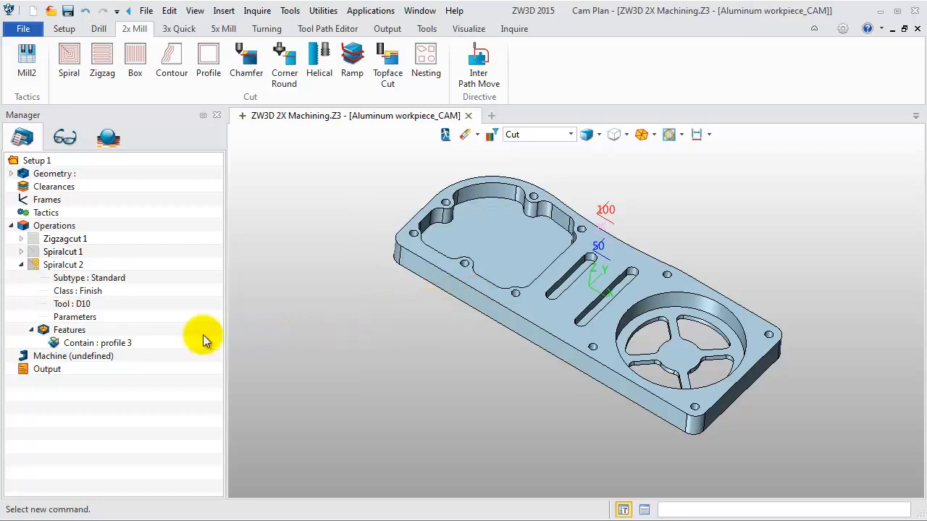
Set Spiralcut 2's top Z limit to a point on the central hub in the round pocket's floor
{"action": "double_click", "coordinate": [71, 323]}
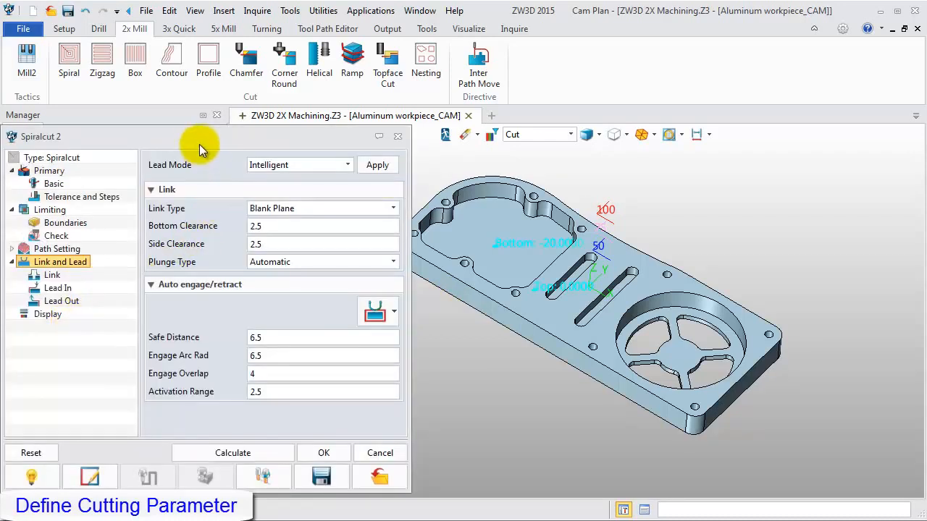
{"action": "left_click_drag", "start_coordinate": [202, 139], "coordinate": [210, 117]}
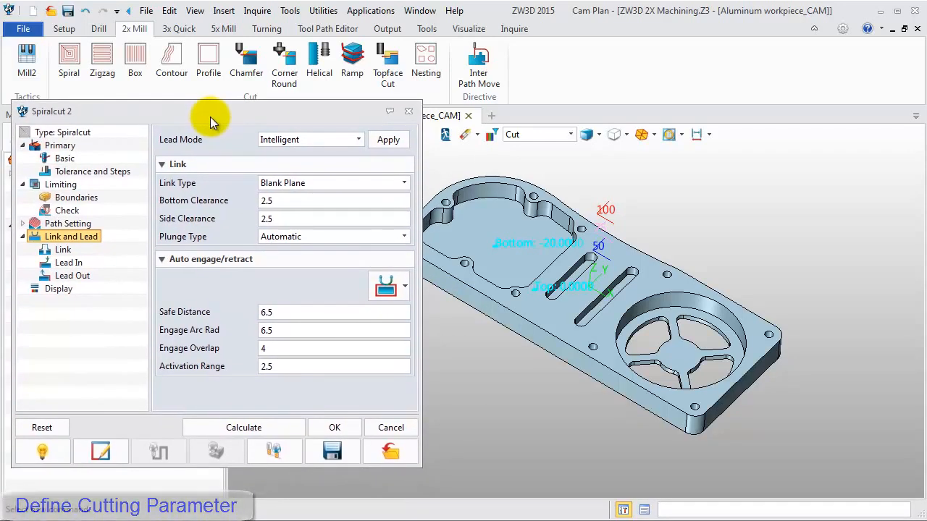
{"action": "left_click", "coordinate": [60, 185]}
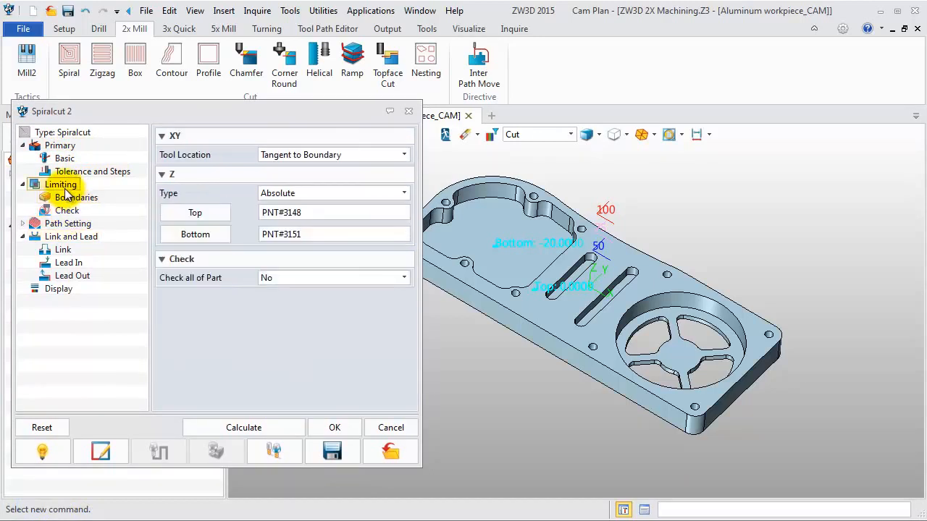
{"action": "left_click", "coordinate": [195, 212]}
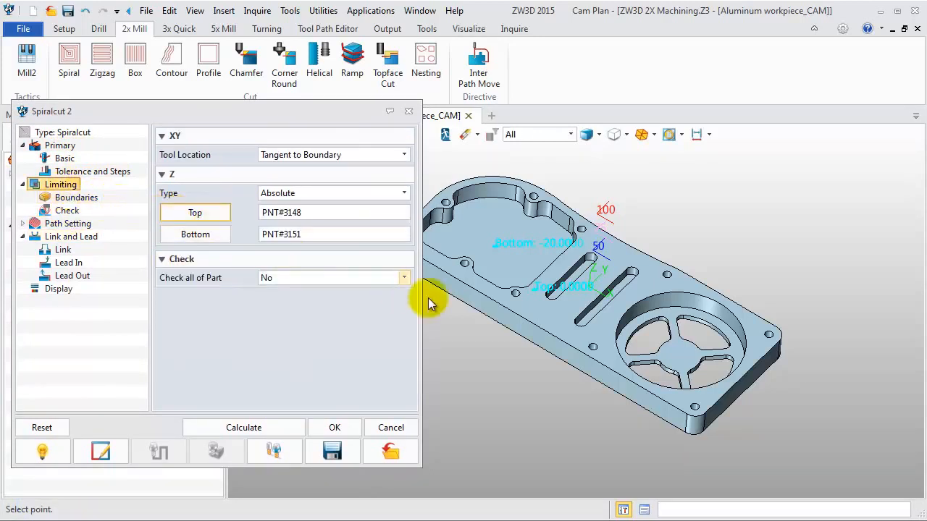
{"action": "scroll", "coordinate": [670, 351], "scroll_direction": "up", "scroll_amount": 3}
{"action": "left_click", "coordinate": [669, 351]}
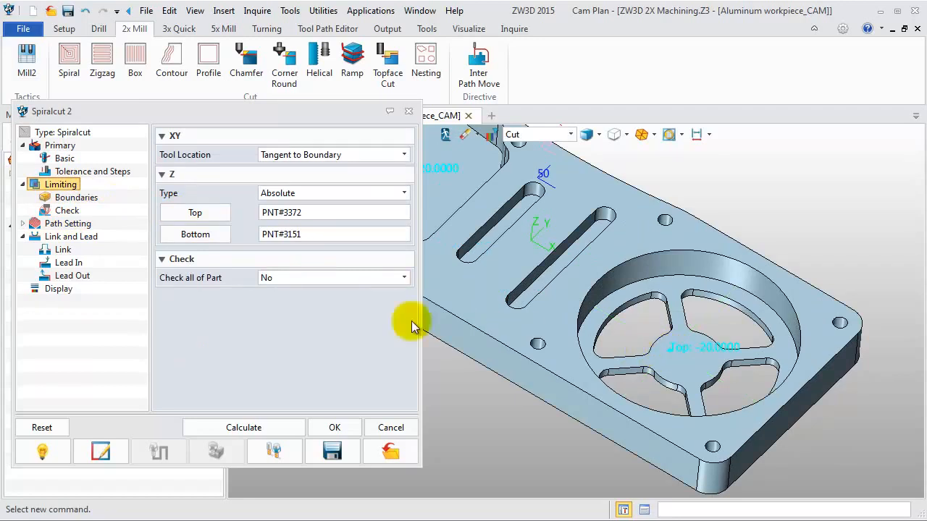
Set Spiralcut 2's bottom Z limit to a point on the part's underside, at the hub between the four openings
{"action": "left_click", "coordinate": [210, 242]}
{"action": "scroll", "coordinate": [446, 317], "scroll_direction": "down", "scroll_amount": 4}
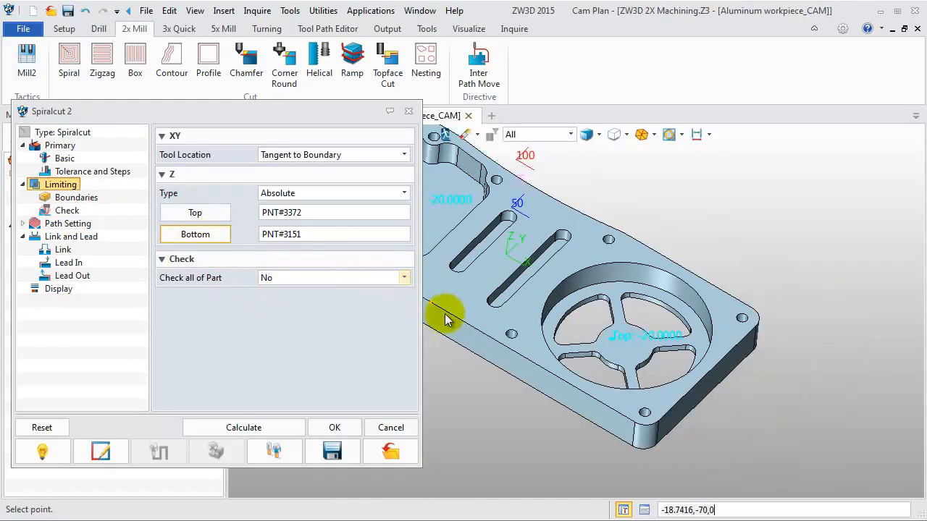
{"action": "right_click_drag", "start_coordinate": [489, 351], "coordinate": [480, 383]}
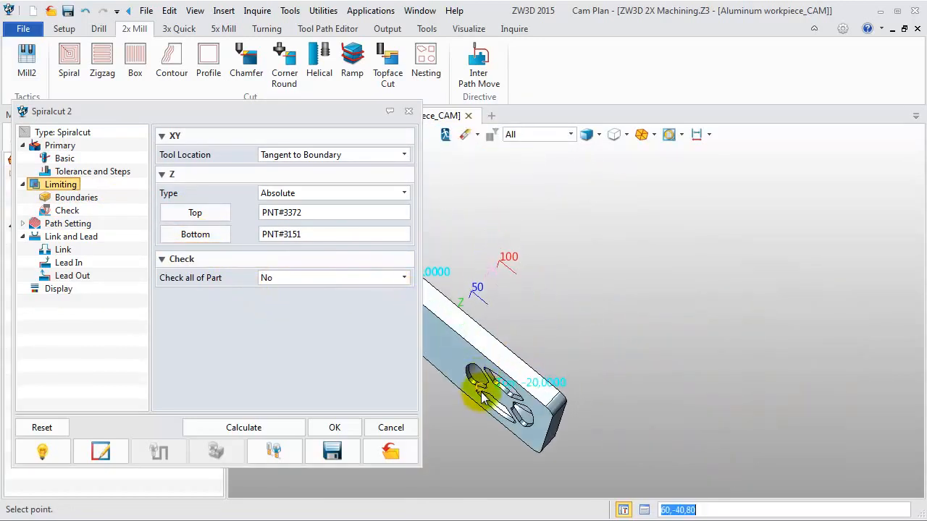
{"action": "scroll", "coordinate": [497, 400], "scroll_direction": "up", "scroll_amount": 2}
{"action": "scroll", "coordinate": [497, 401], "scroll_direction": "down", "scroll_amount": 1}
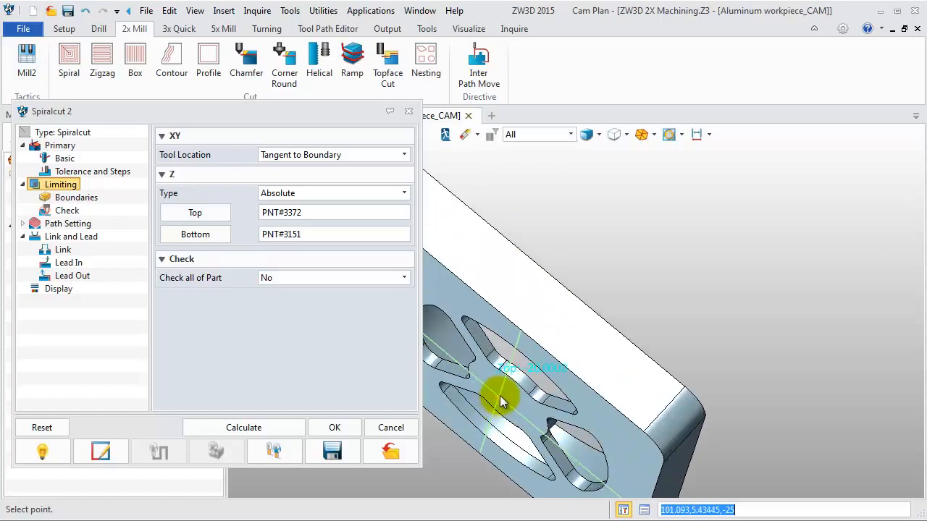
{"action": "left_click", "coordinate": [500, 401]}
{"action": "scroll", "coordinate": [498, 391], "scroll_direction": "down", "scroll_amount": 2}
{"action": "right_click_drag", "start_coordinate": [497, 383], "coordinate": [579, 325]}
{"action": "scroll", "coordinate": [607, 326], "scroll_direction": "up", "scroll_amount": 3}
{"action": "scroll", "coordinate": [607, 321], "scroll_direction": "up", "scroll_amount": 2}
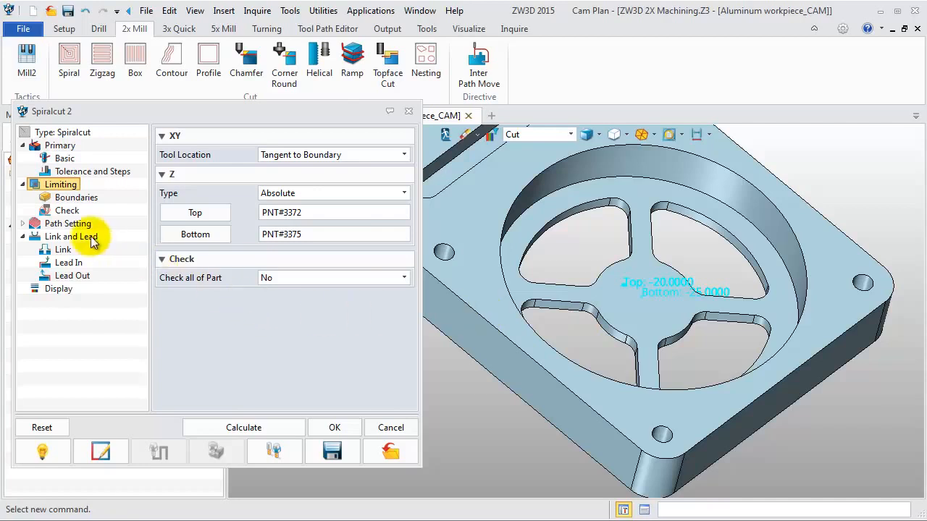
Set Spiralcut 2's side finish type to None and its auto engage/retract style to the plain square without lead parameters
{"action": "left_click", "coordinate": [52, 227]}
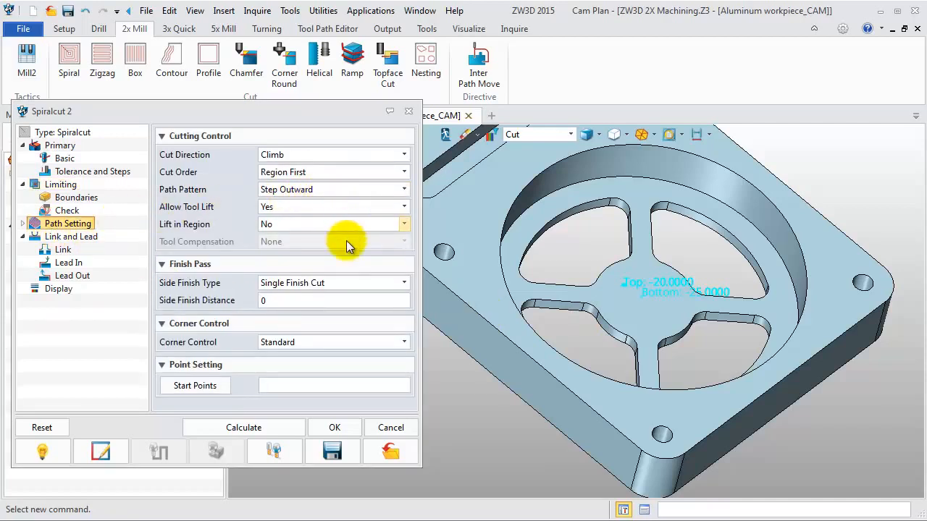
{"action": "left_click", "coordinate": [349, 283]}
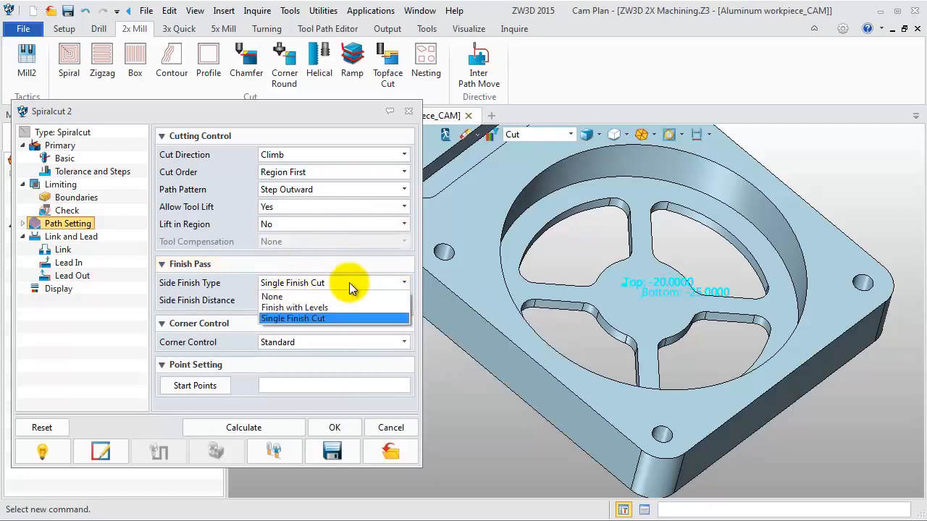
{"action": "left_click", "coordinate": [340, 298]}
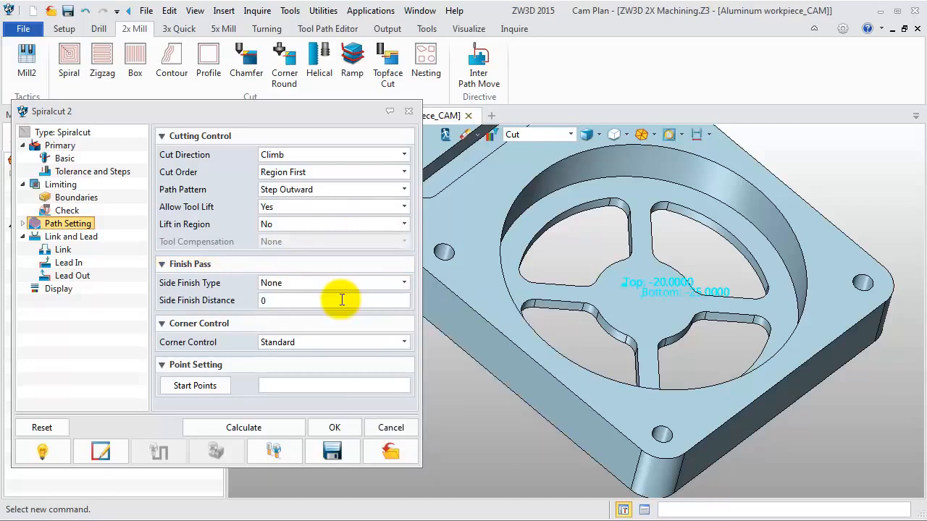
{"action": "left_click", "coordinate": [66, 249]}
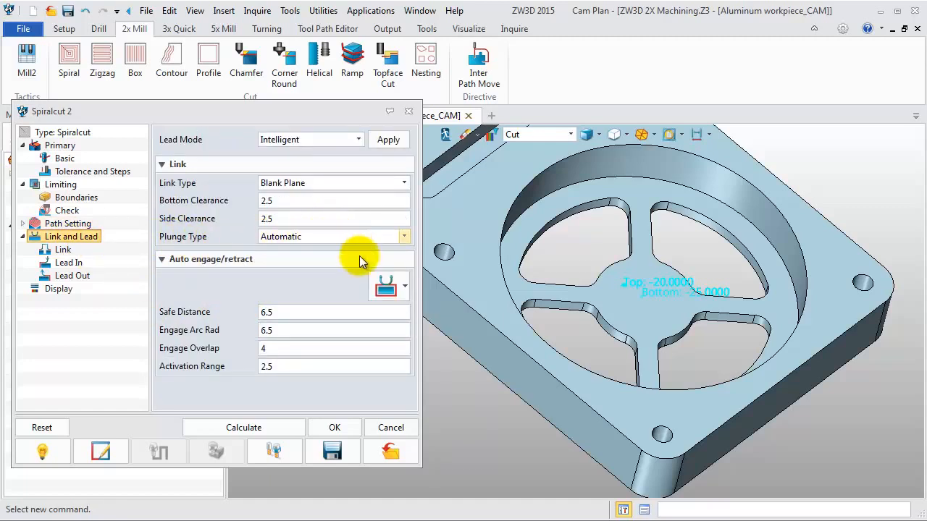
{"action": "left_click", "coordinate": [404, 288]}
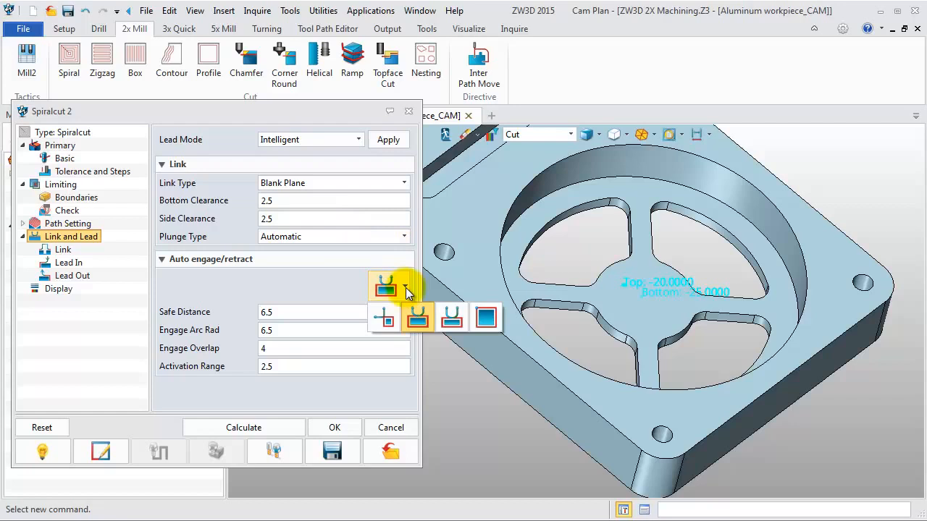
{"action": "left_click", "coordinate": [486, 318]}
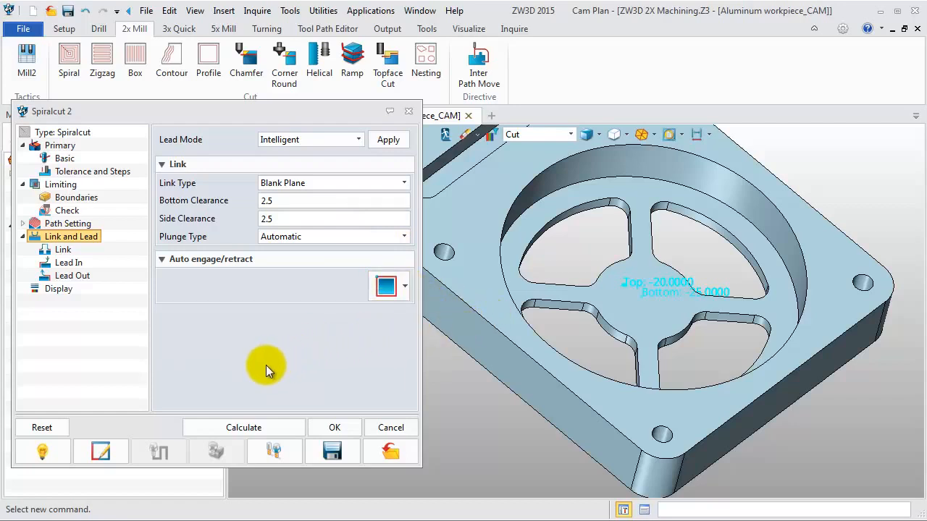
Calculate and accept Spiralcut 2, and hide its toolpath on the part
{"action": "left_click", "coordinate": [242, 427]}
{"action": "scroll", "coordinate": [479, 414], "scroll_direction": "down", "scroll_amount": 5}
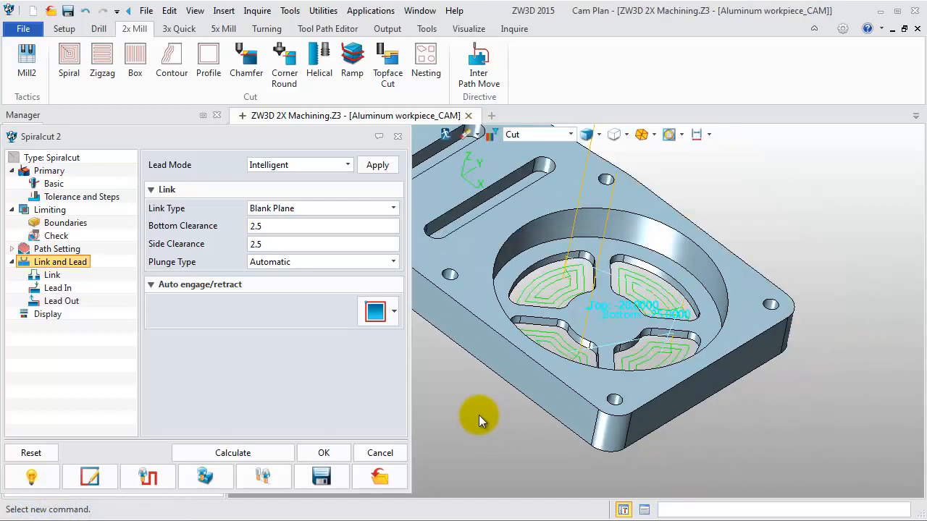
{"action": "middle_click_drag", "start_coordinate": [479, 415], "coordinate": [521, 401]}
{"action": "scroll", "coordinate": [499, 411], "scroll_direction": "down", "scroll_amount": 1}
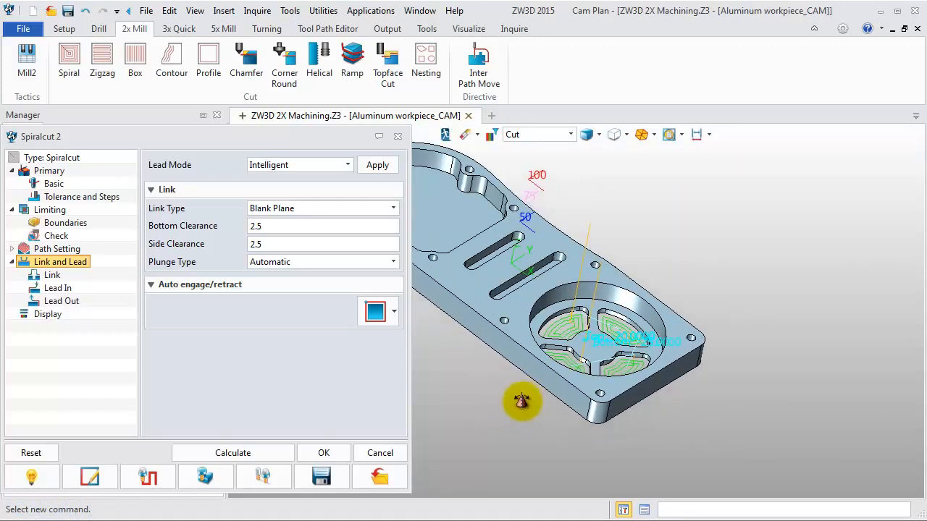
{"action": "left_click", "coordinate": [324, 453]}
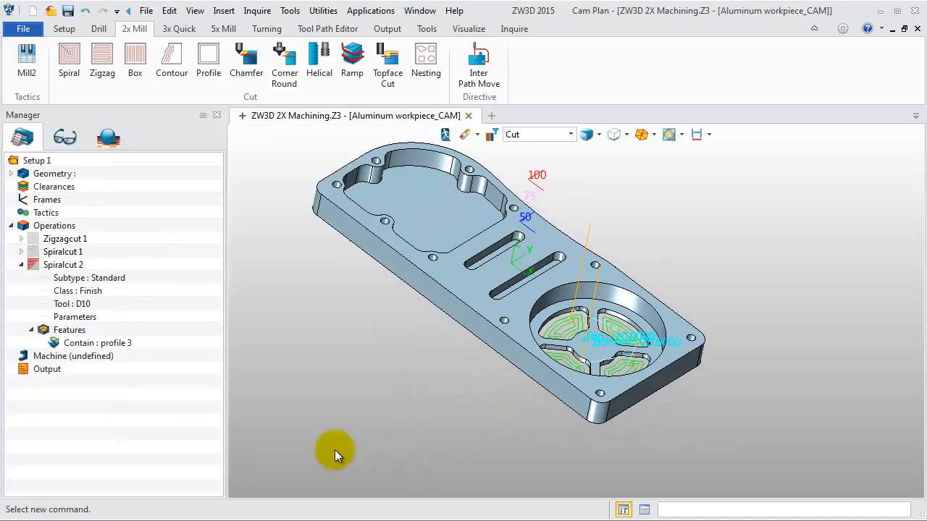
{"action": "left_click", "coordinate": [21, 265]}
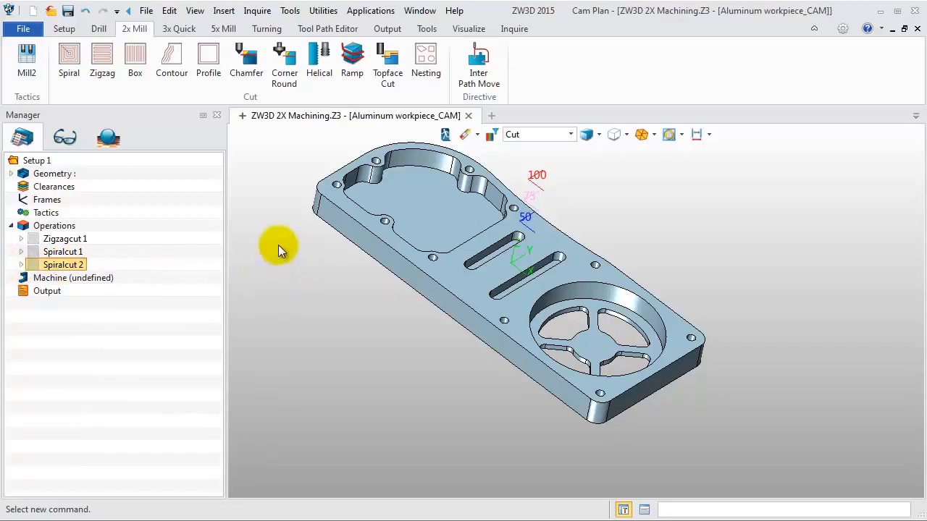
{"action": "middle_click_drag", "start_coordinate": [278, 246], "coordinate": [315, 240]}
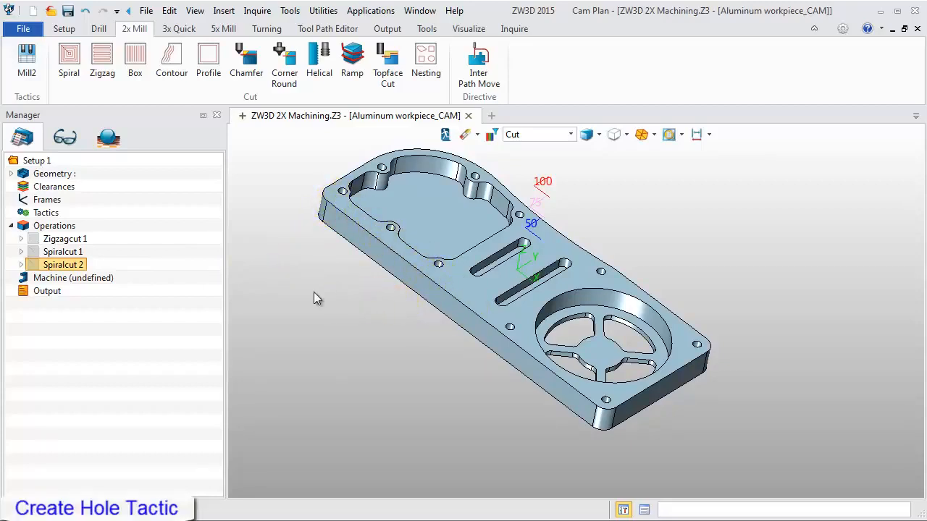
Insert a Hole Tactic and add Part : Aluminum workpiece as its feature
{"action": "right_click", "coordinate": [41, 218]}
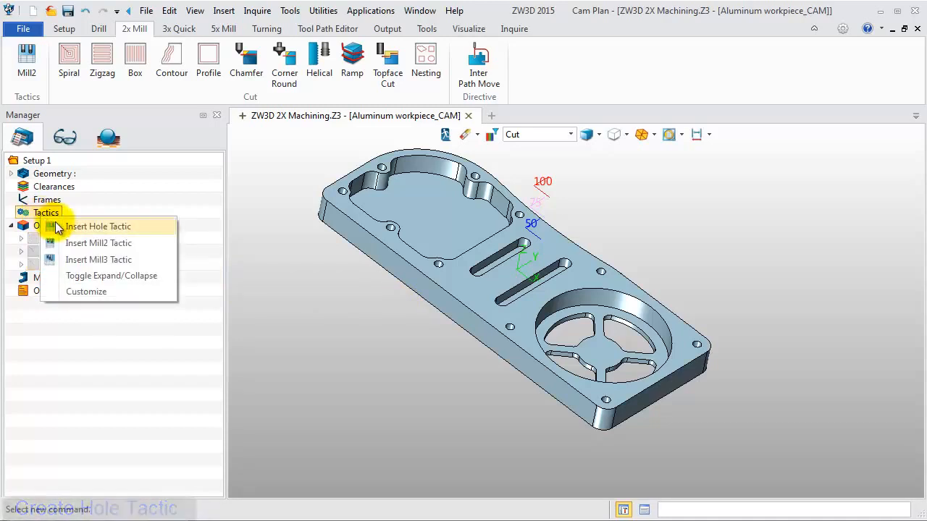
{"action": "left_click", "coordinate": [86, 227]}
{"action": "left_click", "coordinate": [61, 239]}
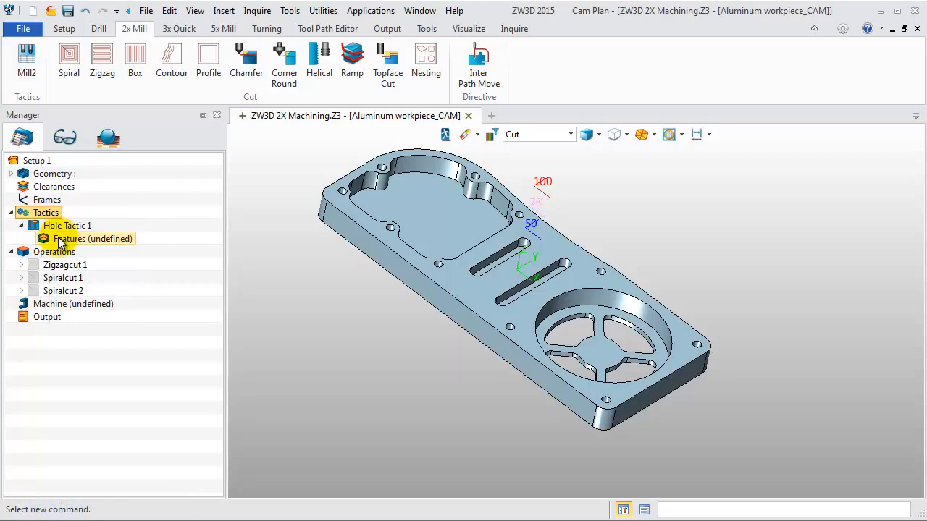
{"action": "right_click", "coordinate": [59, 240]}
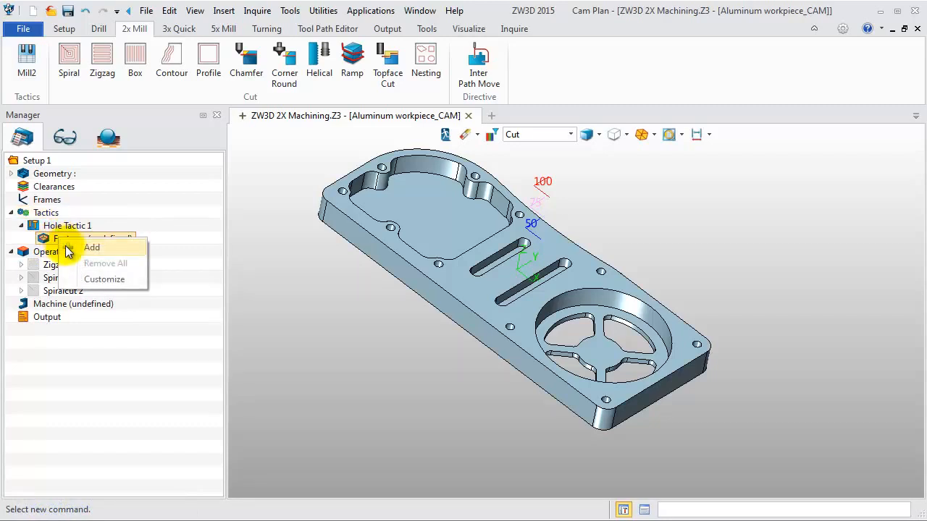
{"action": "left_click", "coordinate": [70, 247]}
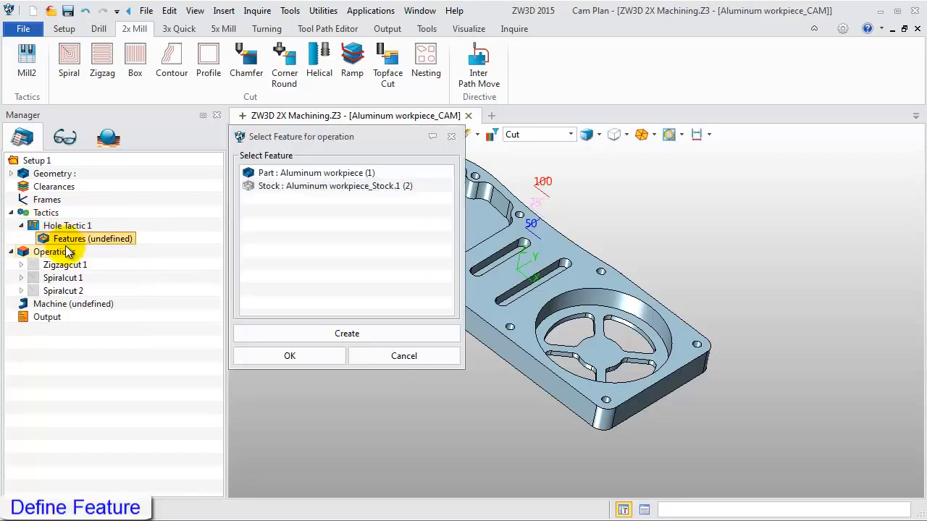
{"action": "left_click", "coordinate": [282, 177]}
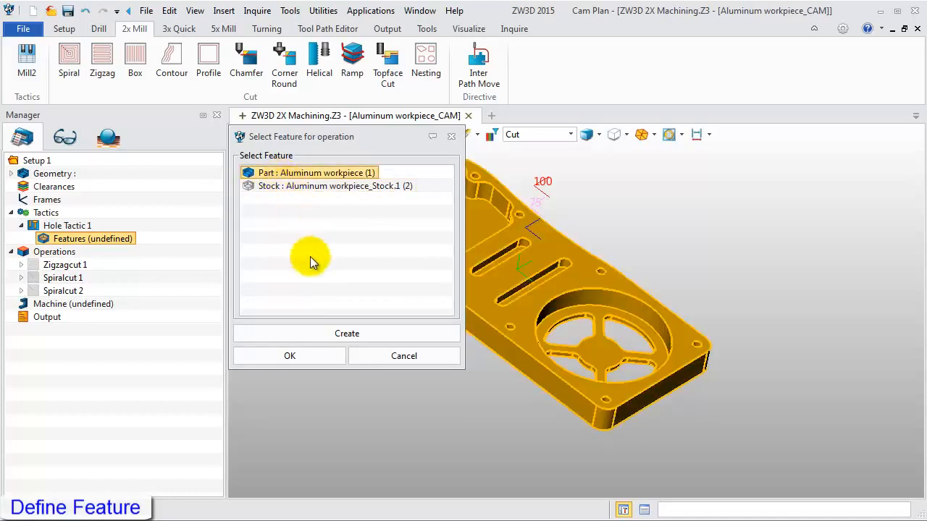
{"action": "left_click", "coordinate": [305, 356]}
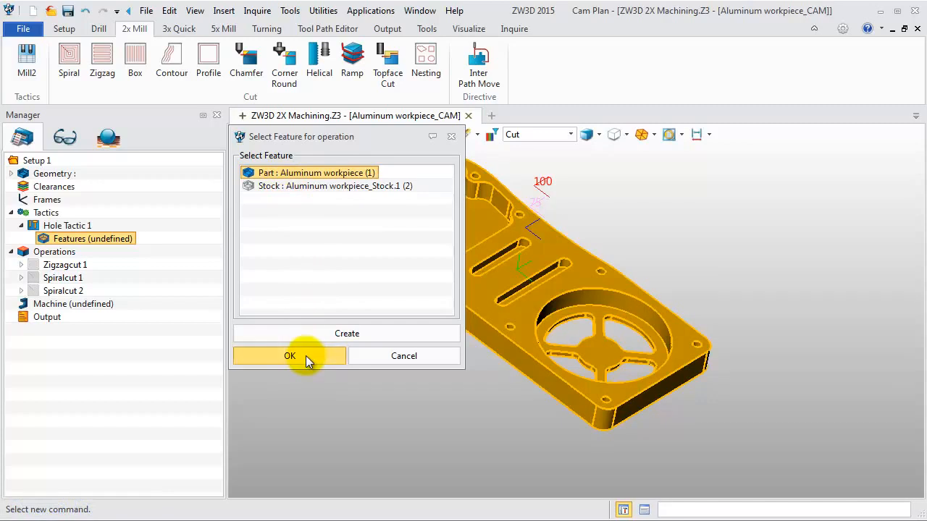
Create and calculate the operations of Hole Tactic 1, and hide all operation toolpaths
{"action": "right_click", "coordinate": [77, 231]}
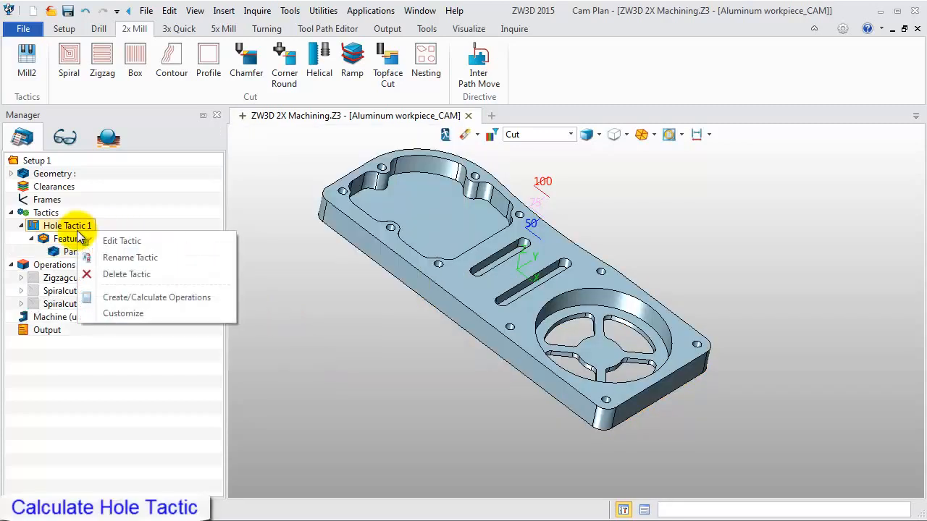
{"action": "left_click", "coordinate": [132, 296]}
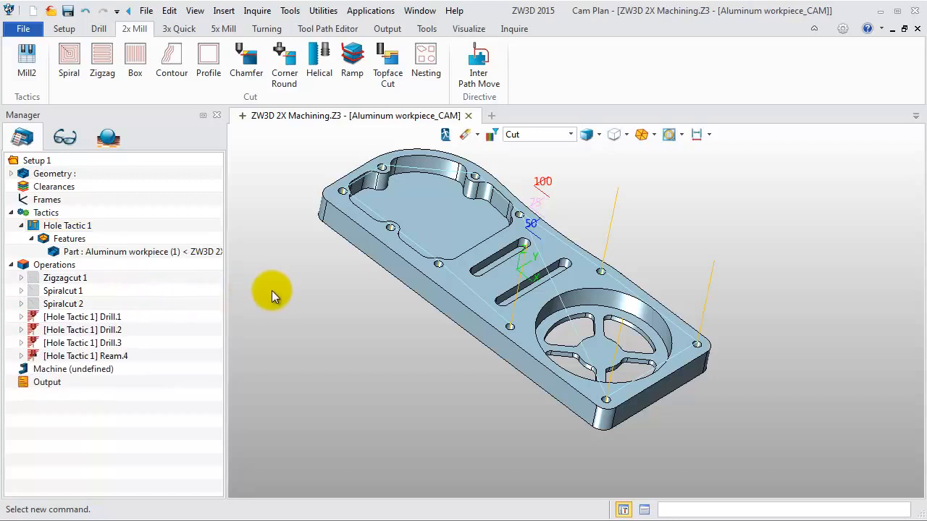
{"action": "left_click", "coordinate": [134, 330]}
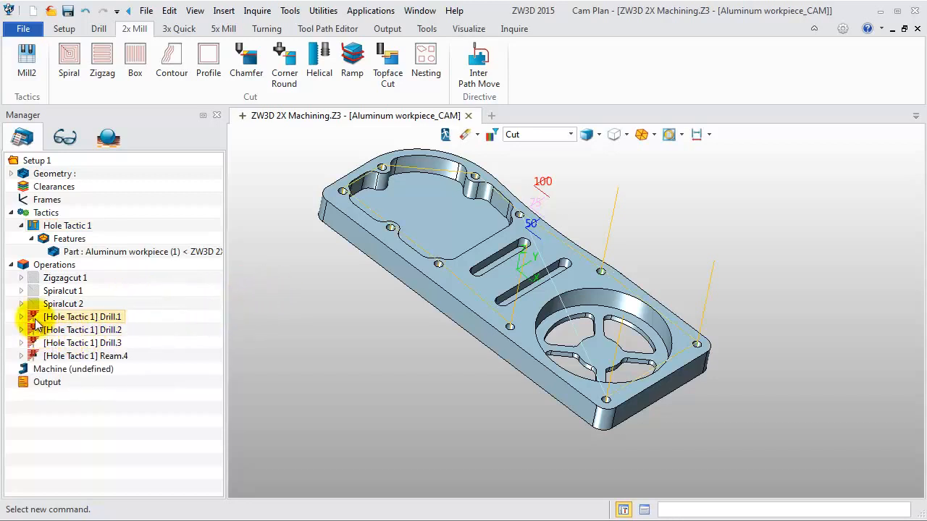
{"action": "left_click", "coordinate": [34, 343]}
{"action": "left_click", "coordinate": [35, 357]}
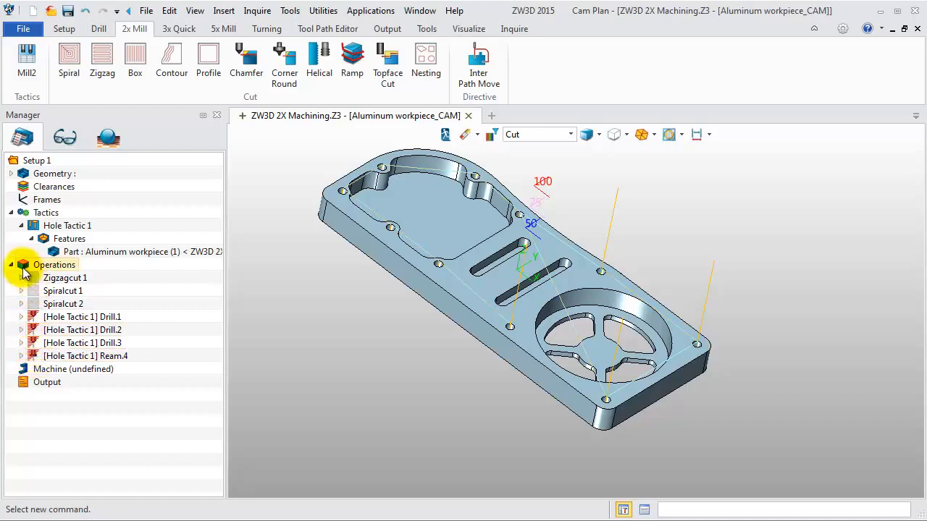
{"action": "left_click", "coordinate": [23, 267]}
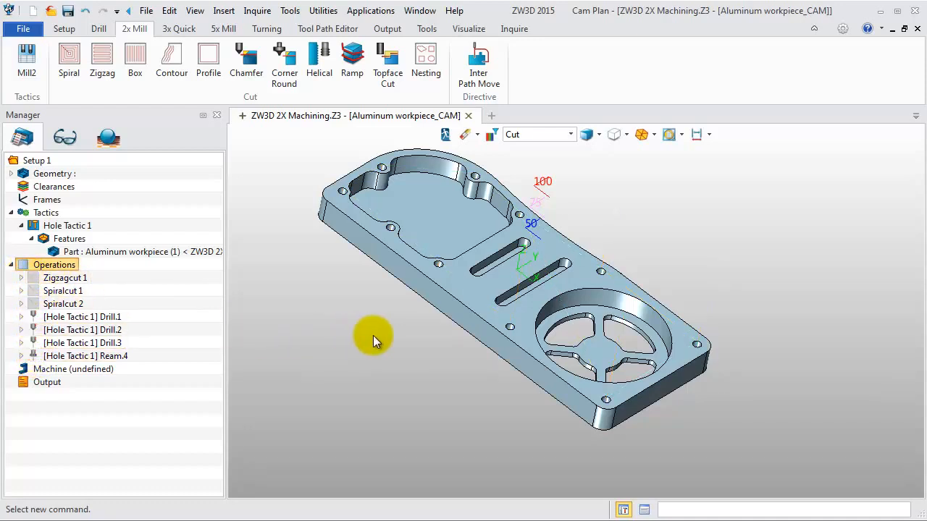
Create a Ramp cut operation for the workpiece
{"action": "scroll", "coordinate": [373, 335], "scroll_direction": "down", "scroll_amount": 2}
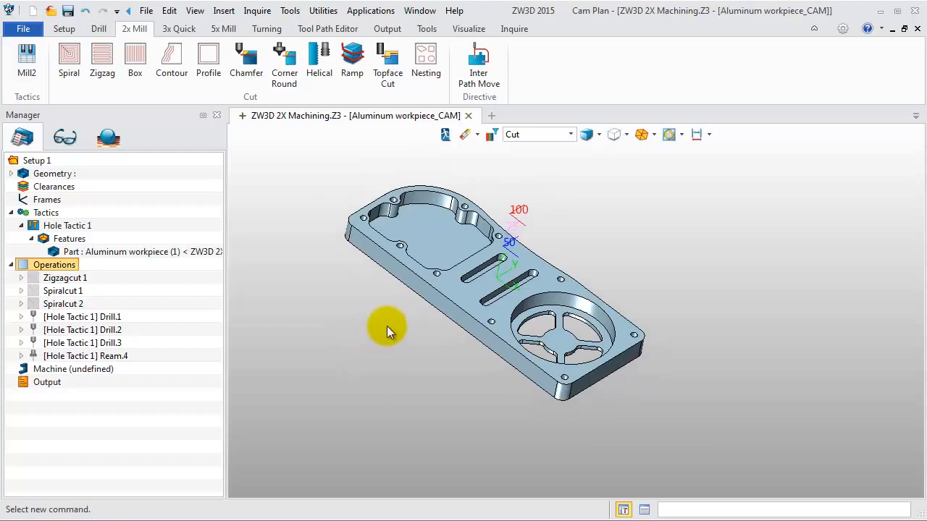
{"action": "middle_click_drag", "start_coordinate": [387, 326], "coordinate": [386, 323]}
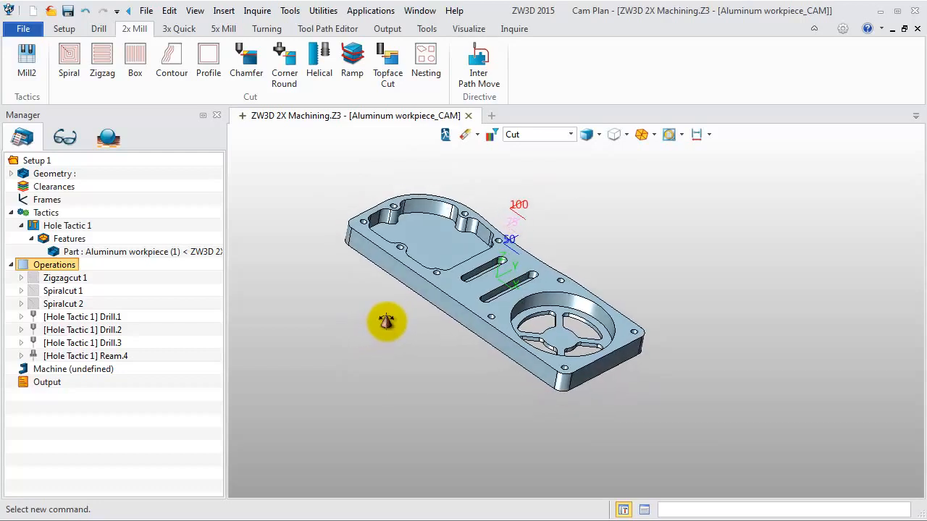
{"action": "left_click", "coordinate": [355, 82]}
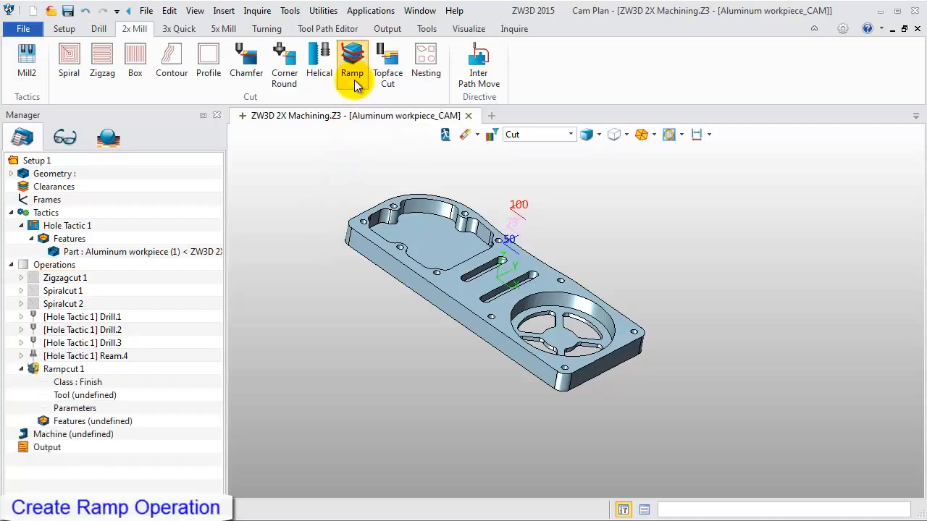
Add a Contain profile feature to Rampcut 1 from the top edges of the two straight slots
{"action": "scroll", "coordinate": [550, 264], "scroll_direction": "up", "scroll_amount": 5}
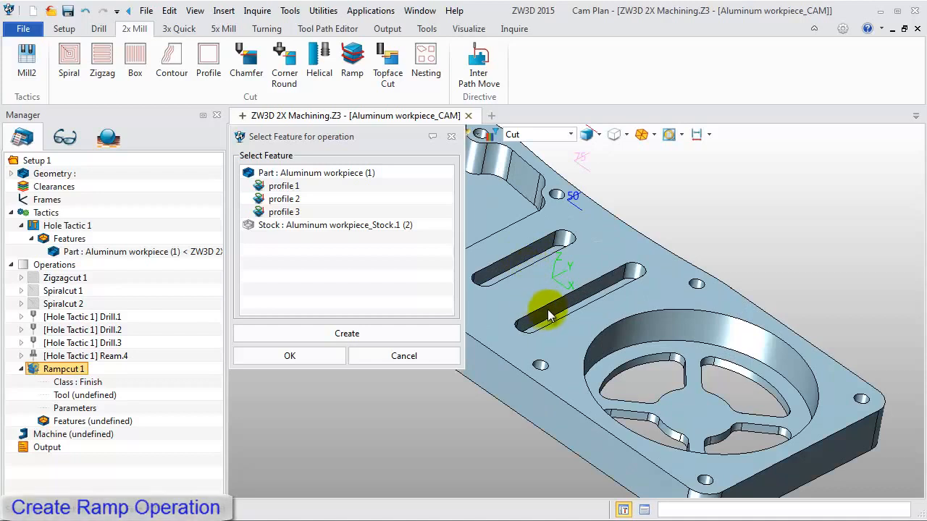
{"action": "middle_click_drag", "start_coordinate": [542, 327], "coordinate": [607, 309]}
{"action": "scroll", "coordinate": [606, 309], "scroll_direction": "down", "scroll_amount": 2}
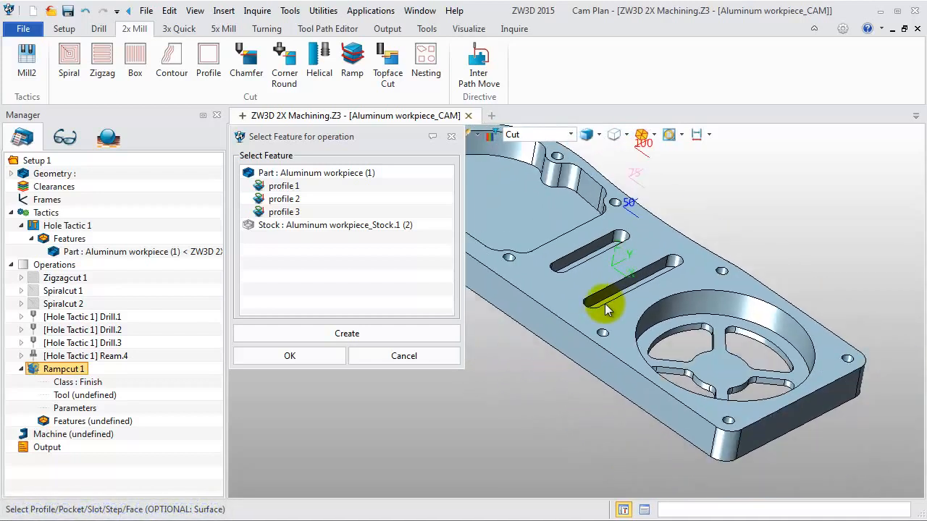
{"action": "left_click", "coordinate": [303, 338]}
{"action": "left_click", "coordinate": [270, 201]}
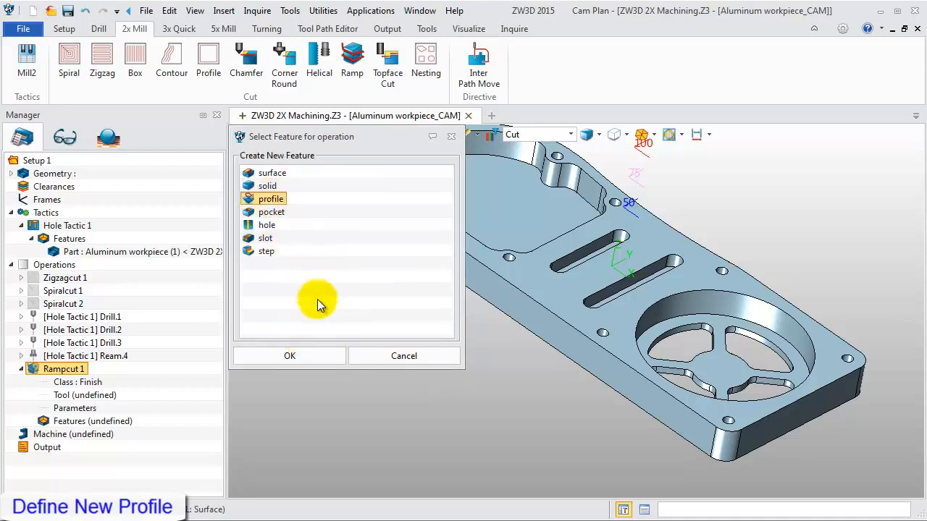
{"action": "left_click", "coordinate": [302, 357]}
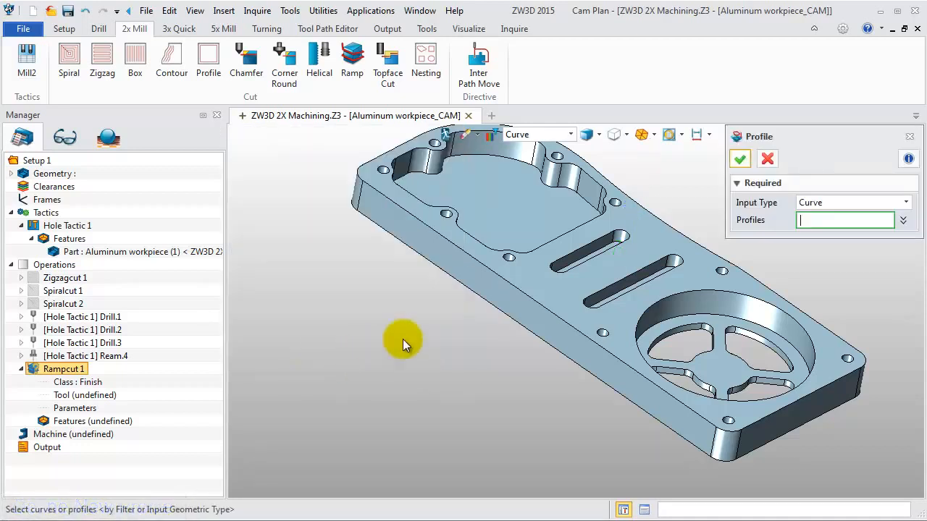
{"action": "left_click", "coordinate": [572, 253]}
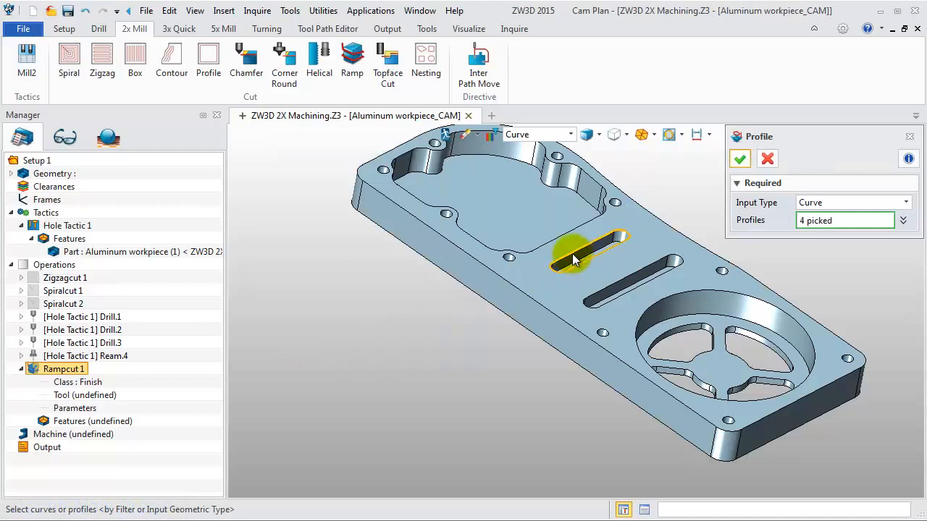
{"action": "left_click", "coordinate": [614, 278]}
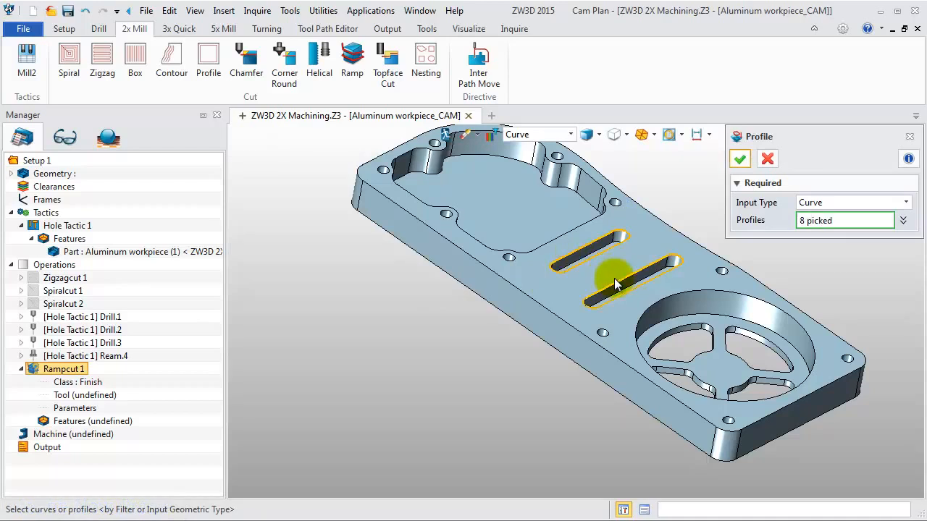
{"action": "left_click", "coordinate": [738, 160]}
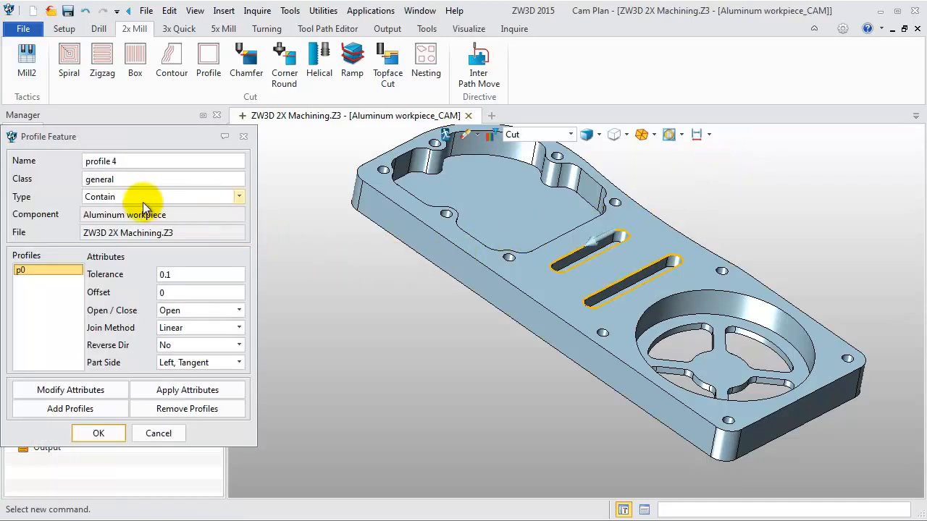
{"action": "left_click", "coordinate": [101, 433]}
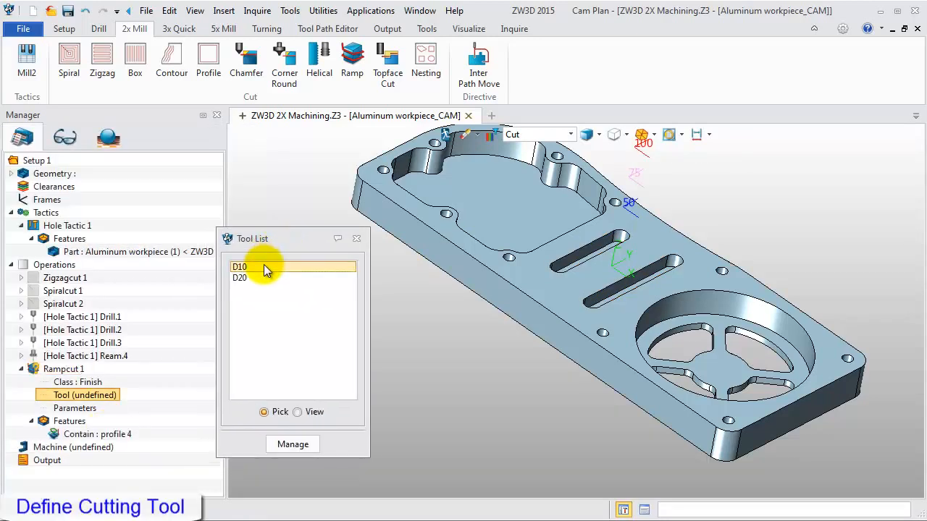
Assign the D10 end mill to Rampcut 1 without calculating the operation
{"action": "double_click", "coordinate": [264, 267]}
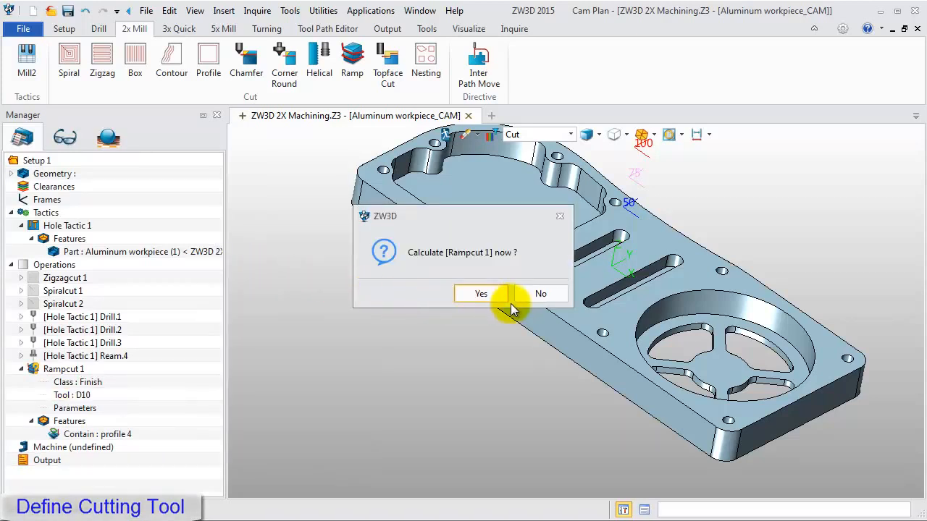
{"action": "left_click", "coordinate": [539, 294]}
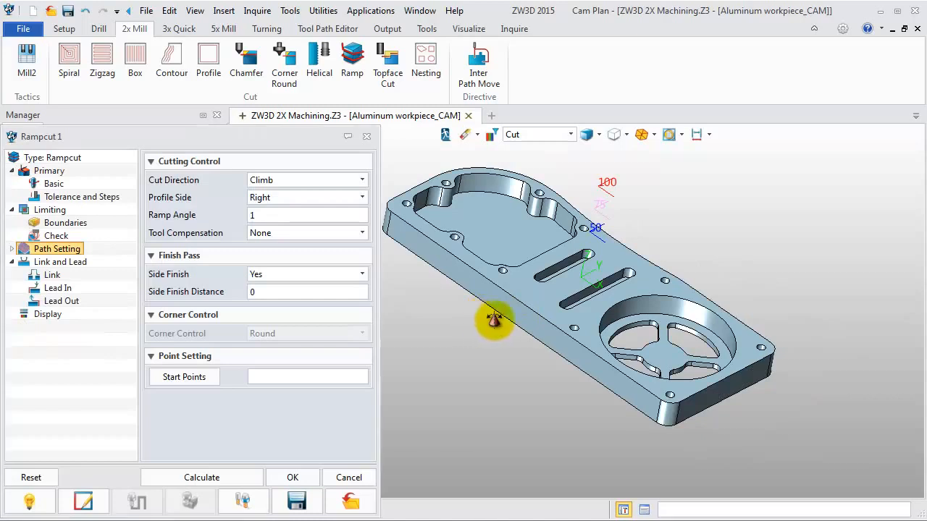
Set the Profile Side of Rampcut 1 to Left
{"action": "middle_click_drag", "start_coordinate": [490, 317], "coordinate": [503, 319]}
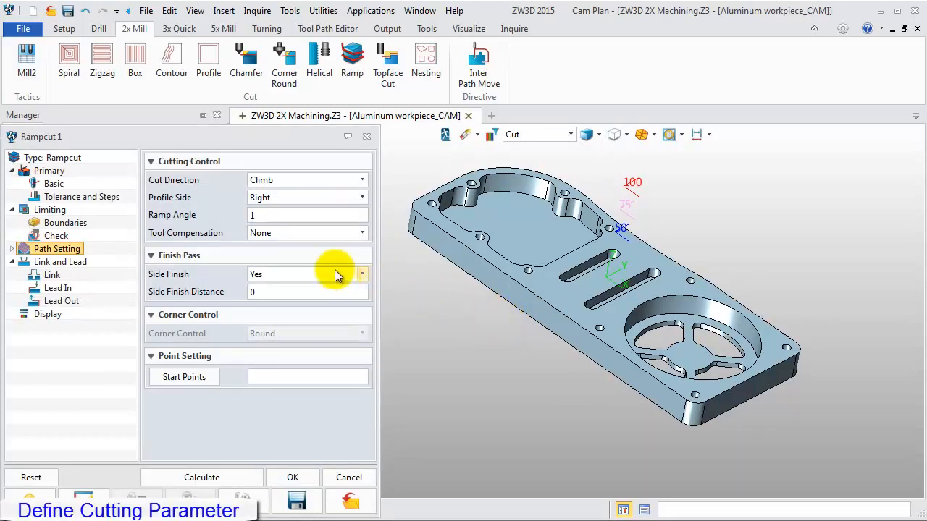
{"action": "left_click", "coordinate": [324, 202]}
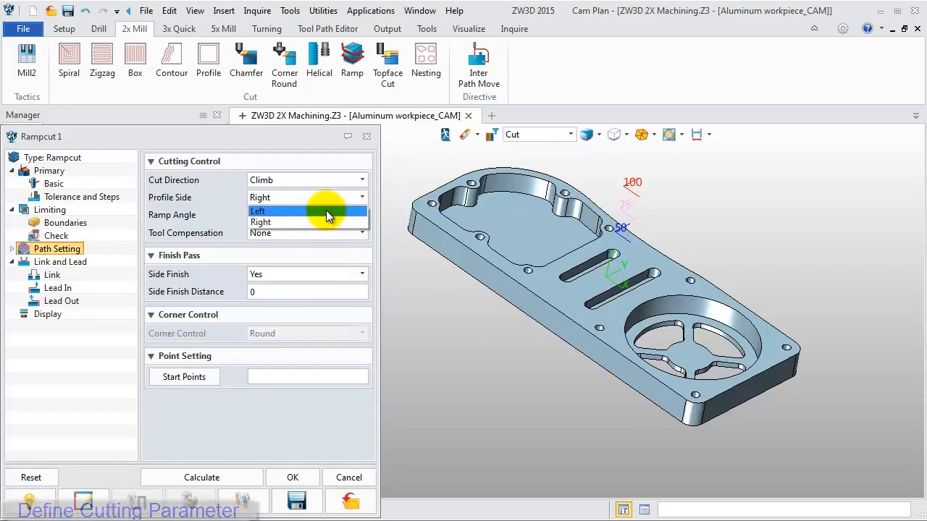
{"action": "left_click", "coordinate": [326, 210]}
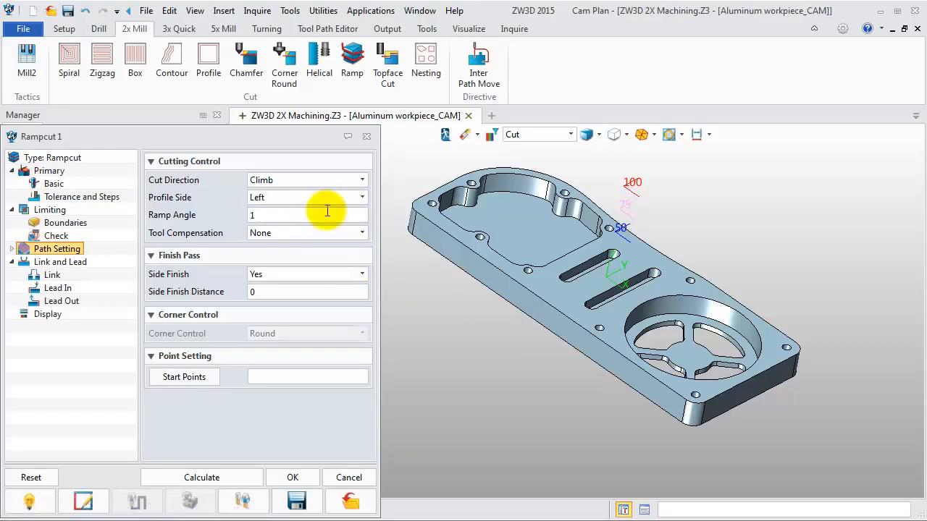
Define the Z limits of Rampcut 1 by picking a top point on a slot's upper edge and a bottom point at the slot's depth
{"action": "left_click", "coordinate": [50, 210]}
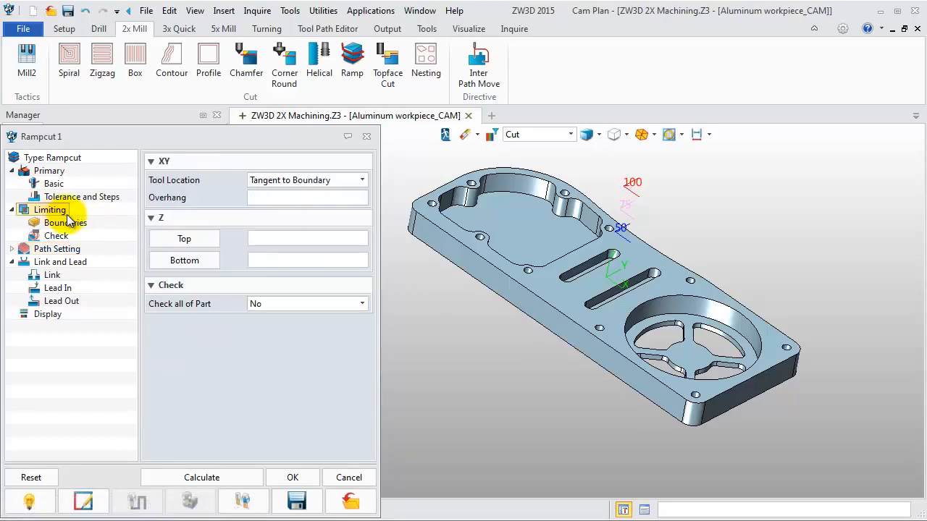
{"action": "left_click", "coordinate": [181, 239]}
{"action": "scroll", "coordinate": [587, 289], "scroll_direction": "up", "scroll_amount": 3}
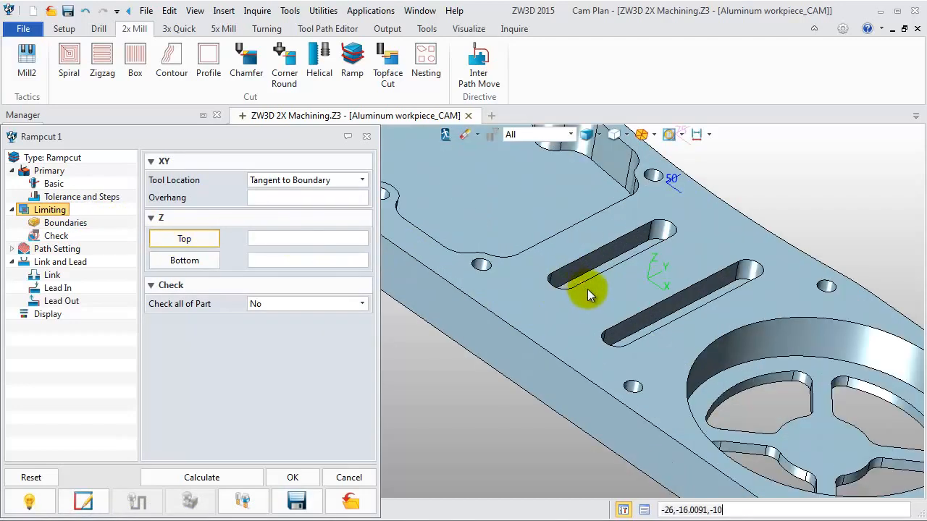
{"action": "left_click", "coordinate": [587, 289]}
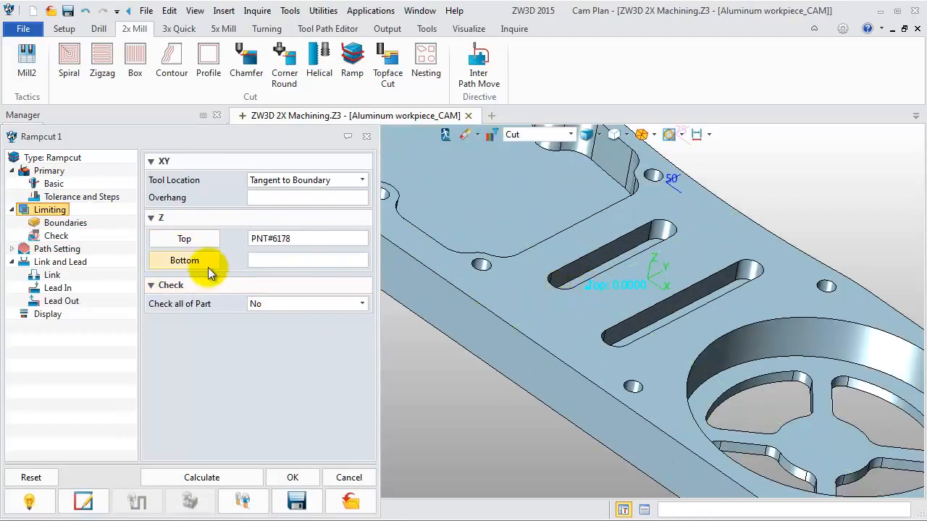
{"action": "left_click", "coordinate": [185, 261]}
{"action": "scroll", "coordinate": [565, 278], "scroll_direction": "up", "scroll_amount": 3}
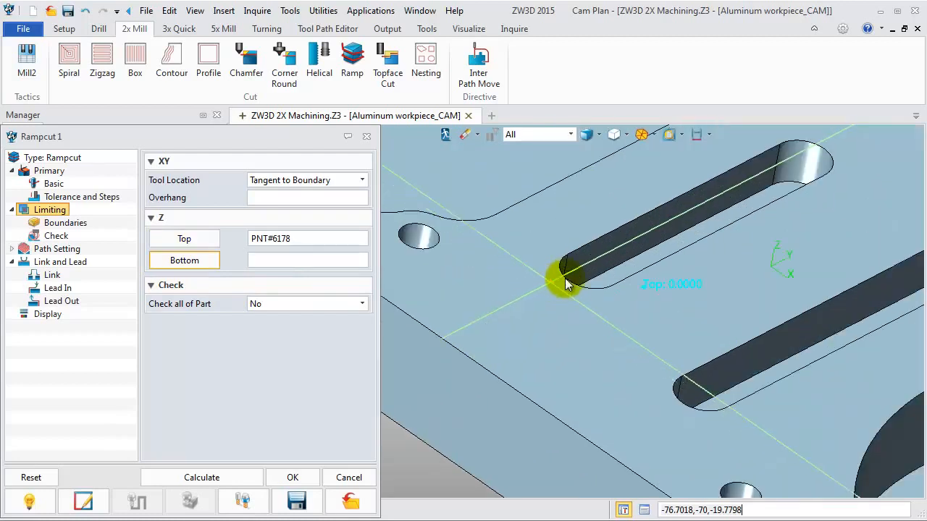
{"action": "left_click", "coordinate": [627, 283]}
{"action": "scroll", "coordinate": [630, 285], "scroll_direction": "down", "scroll_amount": 3}
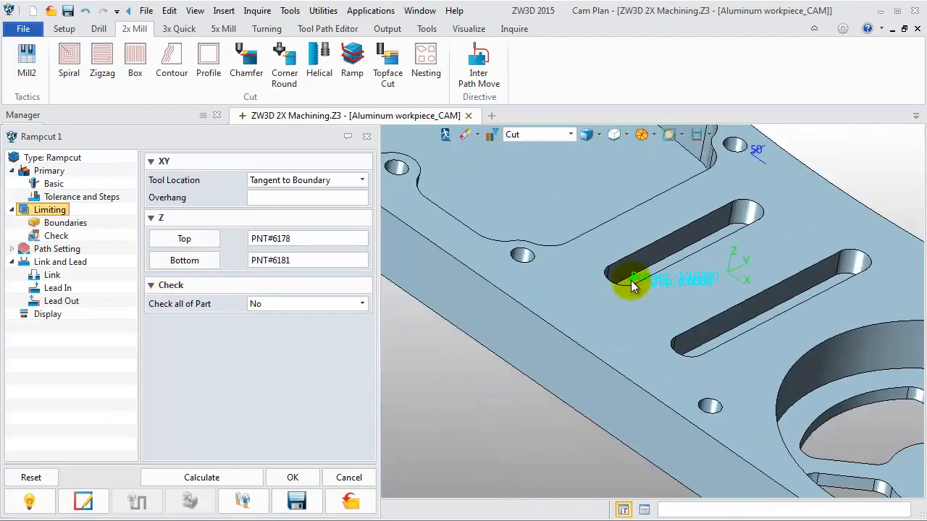
{"action": "middle_click_drag", "start_coordinate": [598, 291], "coordinate": [518, 289]}
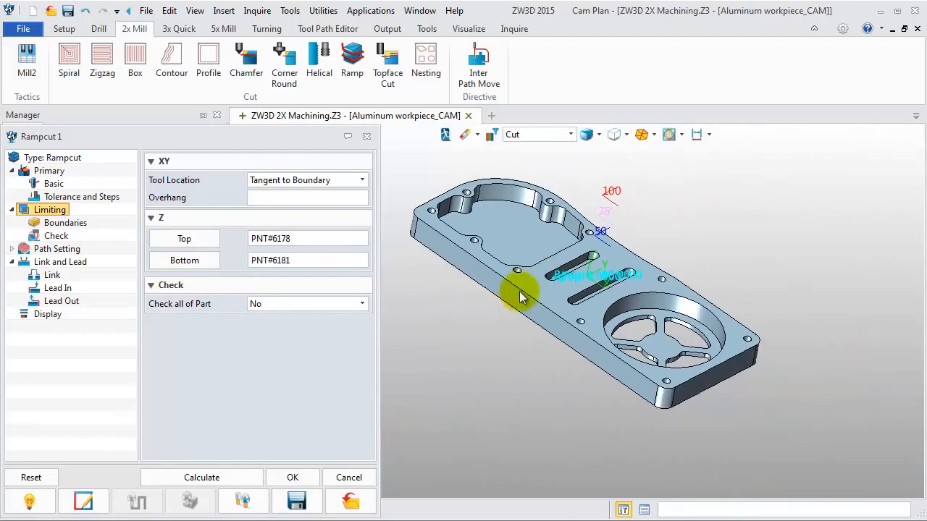
Calculate the Rampcut 1 toolpath, accept the operation parameters, and hide the toolpath
{"action": "left_click", "coordinate": [229, 475]}
{"action": "scroll", "coordinate": [565, 287], "scroll_direction": "up", "scroll_amount": 5}
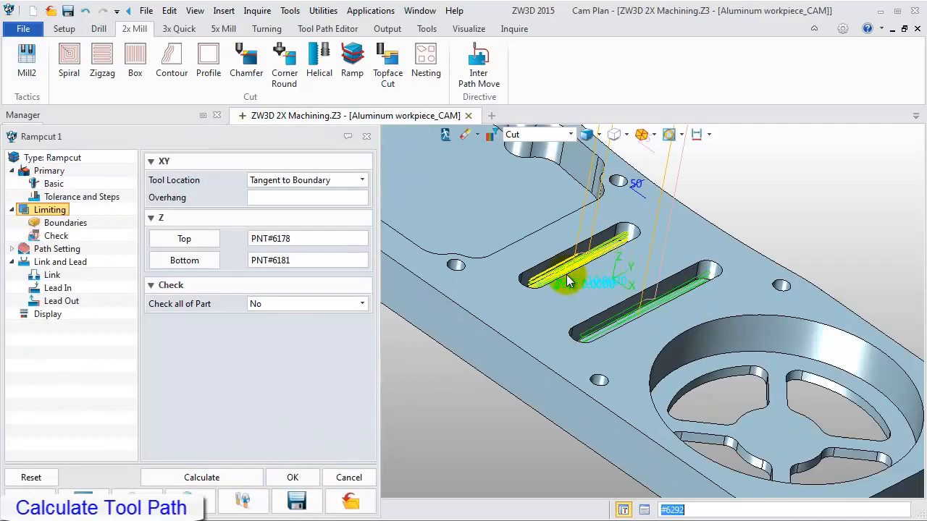
{"action": "mouse_move", "coordinate": [523, 321]}
{"action": "right_mouse_down"}
{"action": "mouse_move", "coordinate": [517, 341]}
{"action": "mouse_move", "coordinate": [505, 336]}
{"action": "mouse_move", "coordinate": [527, 323]}
{"action": "right_mouse_up"}
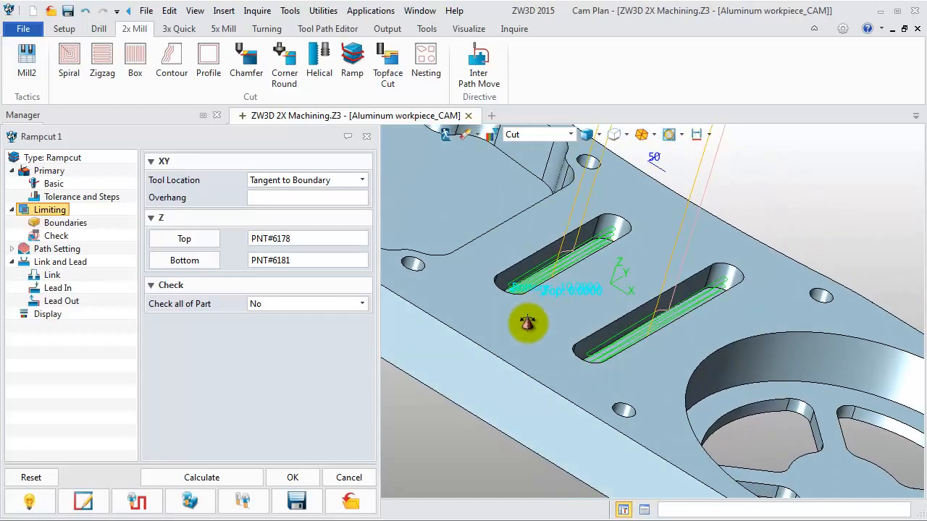
{"action": "scroll", "coordinate": [528, 323], "scroll_direction": "down", "scroll_amount": 2}
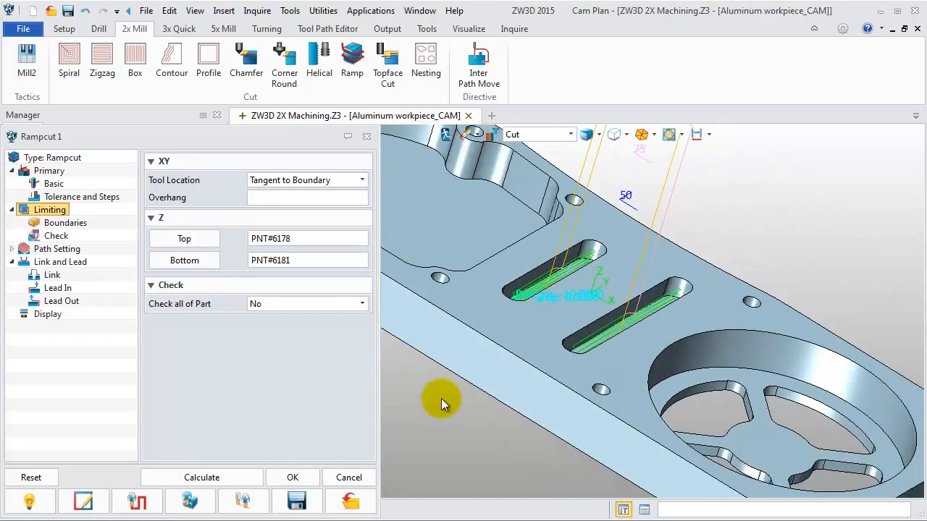
{"action": "left_click", "coordinate": [293, 479]}
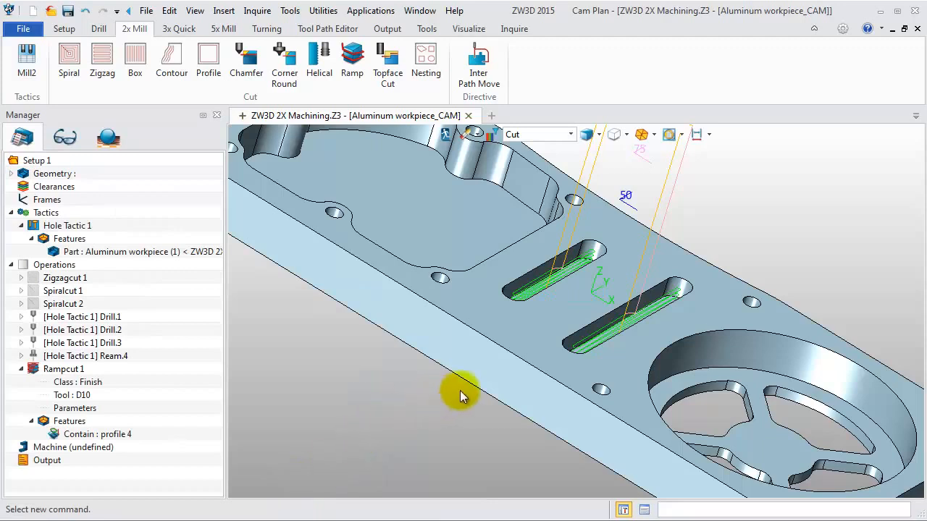
{"action": "left_click", "coordinate": [21, 369]}
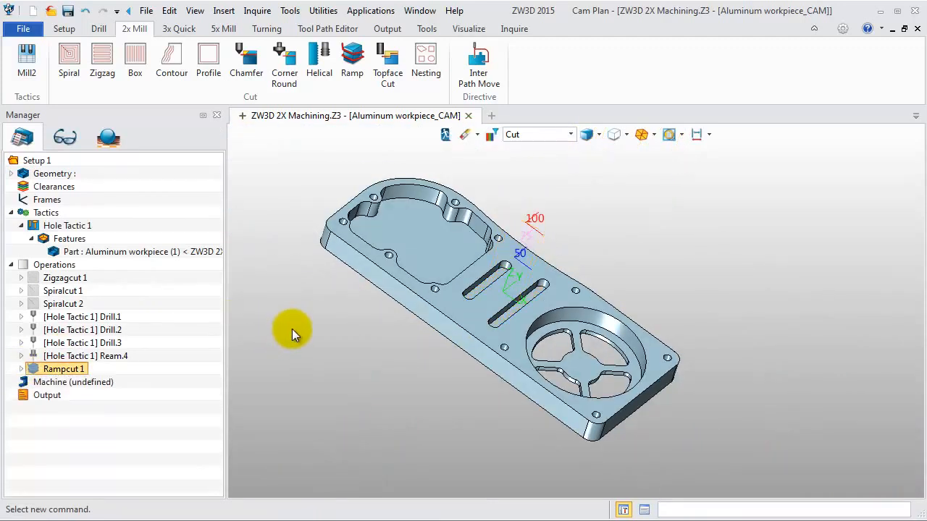
Create a Profile cut operation and assign the existing profile 1 of the aluminum workpiece as its feature
{"action": "left_click", "coordinate": [206, 84]}
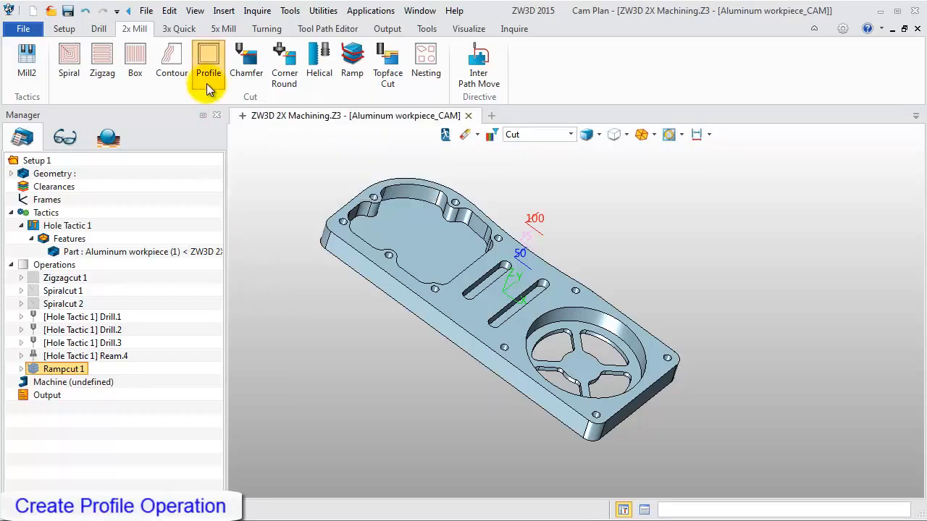
{"action": "scroll", "coordinate": [585, 312], "scroll_direction": "up", "scroll_amount": 2}
{"action": "scroll", "coordinate": [585, 312], "scroll_direction": "down", "scroll_amount": 3}
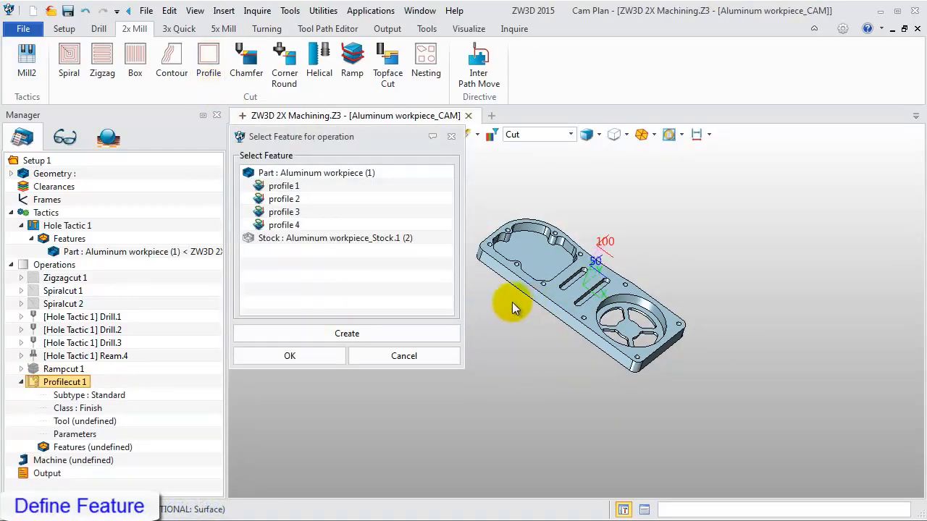
{"action": "left_click", "coordinate": [292, 189]}
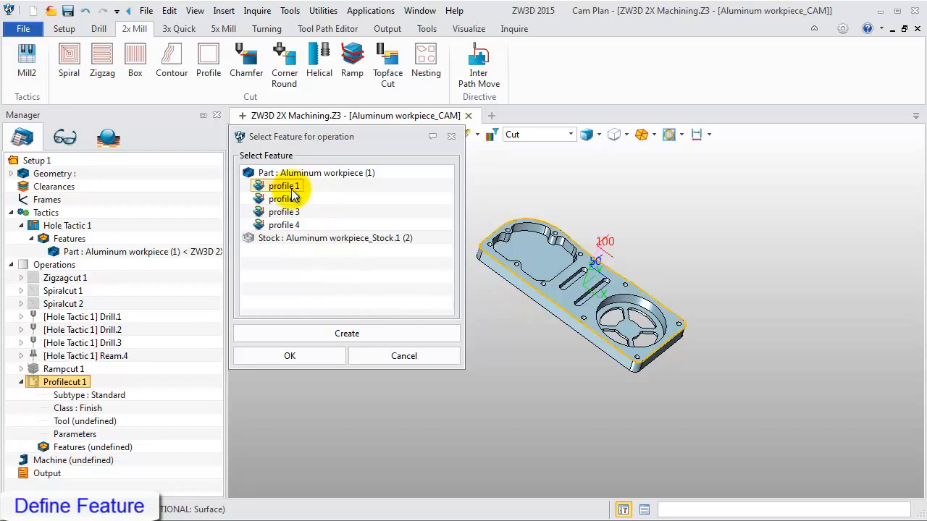
{"action": "left_click", "coordinate": [295, 359]}
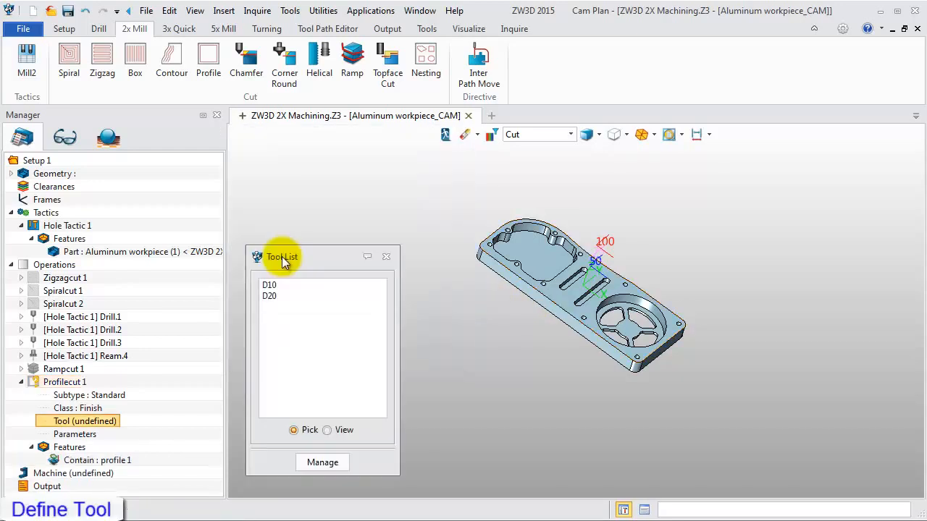
Assign the D10 tool to Profilecut 1 without calculating the operation
{"action": "left_click", "coordinate": [278, 284]}
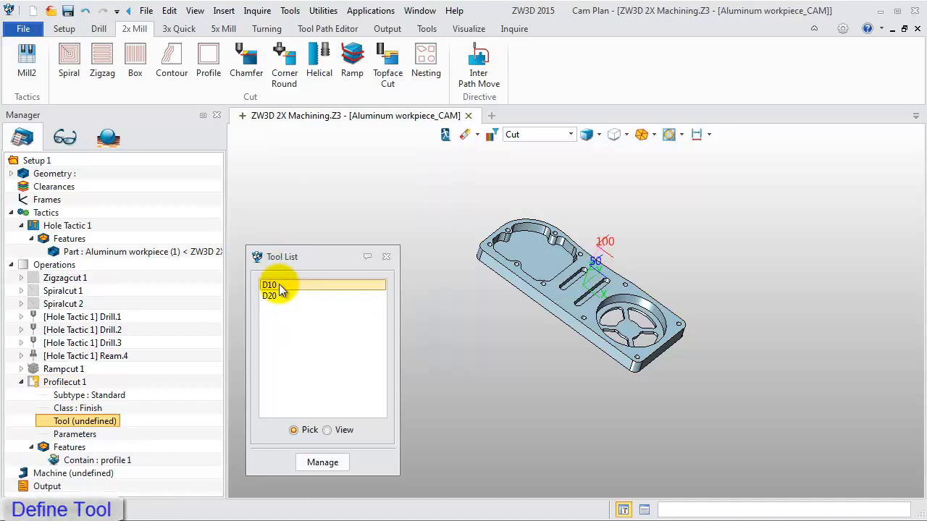
{"action": "double_click", "coordinate": [279, 285]}
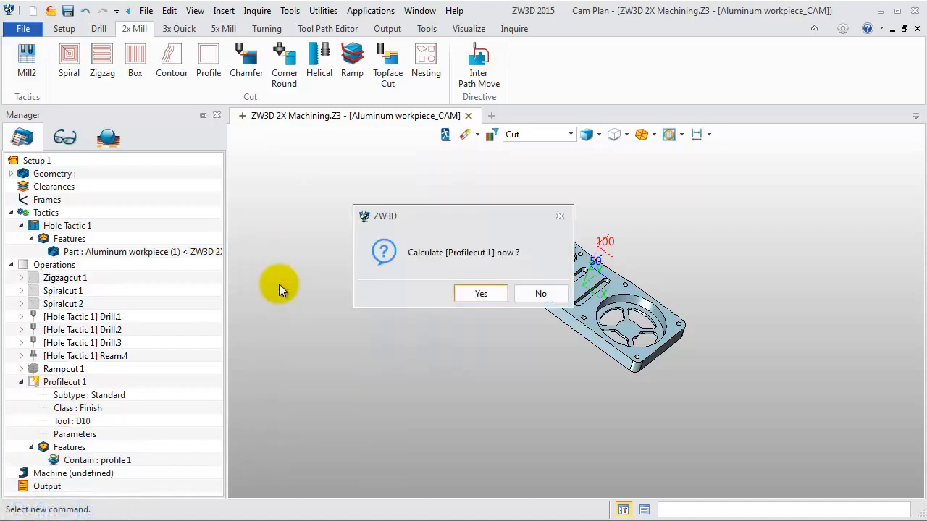
{"action": "left_click", "coordinate": [530, 300]}
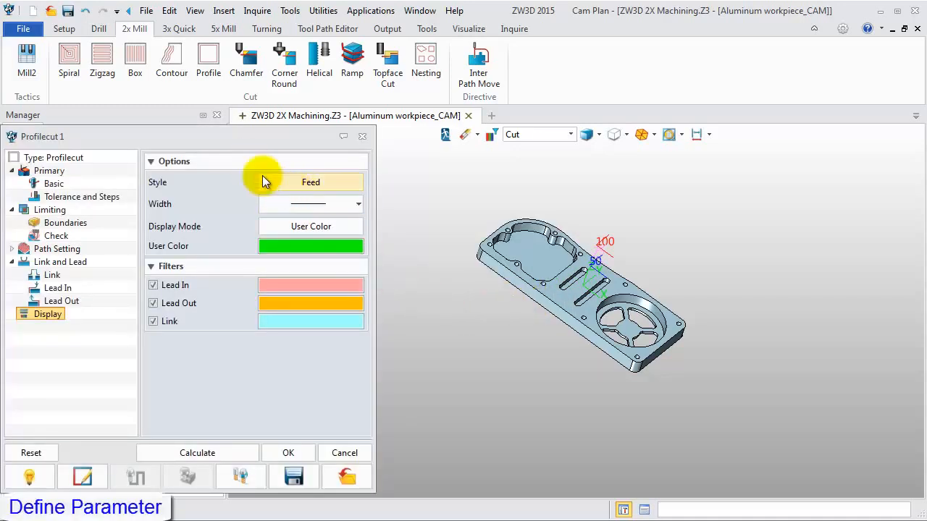
Define the bottom Z limit of Profilecut 1 by picking a point on the workpiece's underside
{"action": "left_click_drag", "start_coordinate": [233, 139], "coordinate": [298, 123]}
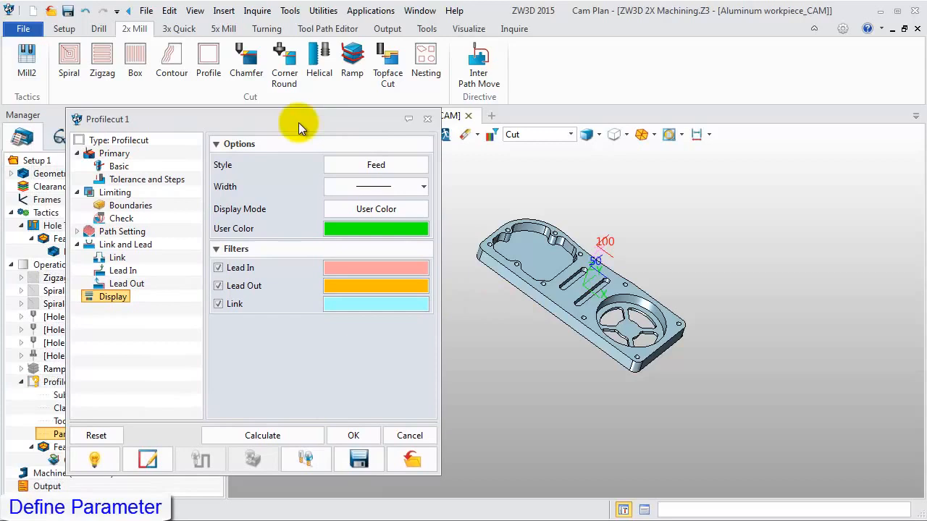
{"action": "left_click", "coordinate": [123, 193]}
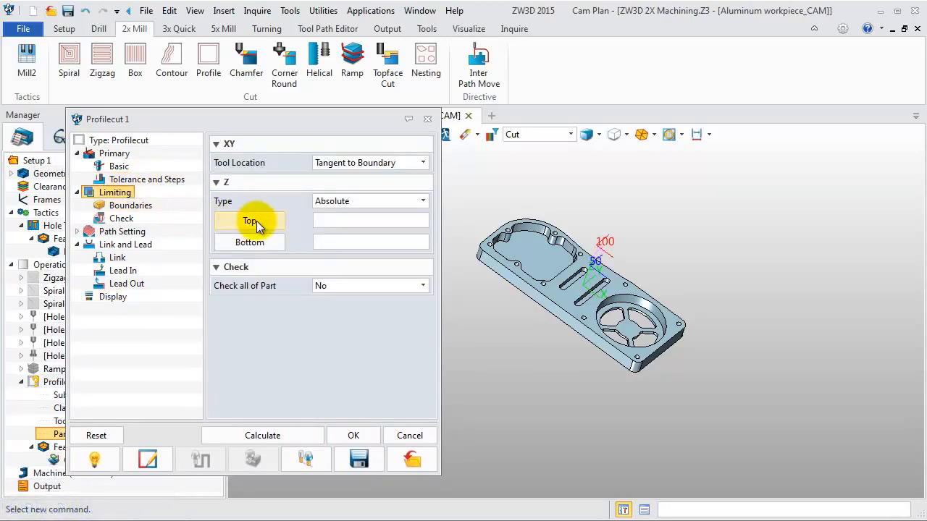
{"action": "left_click", "coordinate": [266, 244]}
{"action": "scroll", "coordinate": [561, 332], "scroll_direction": "up", "scroll_amount": 3}
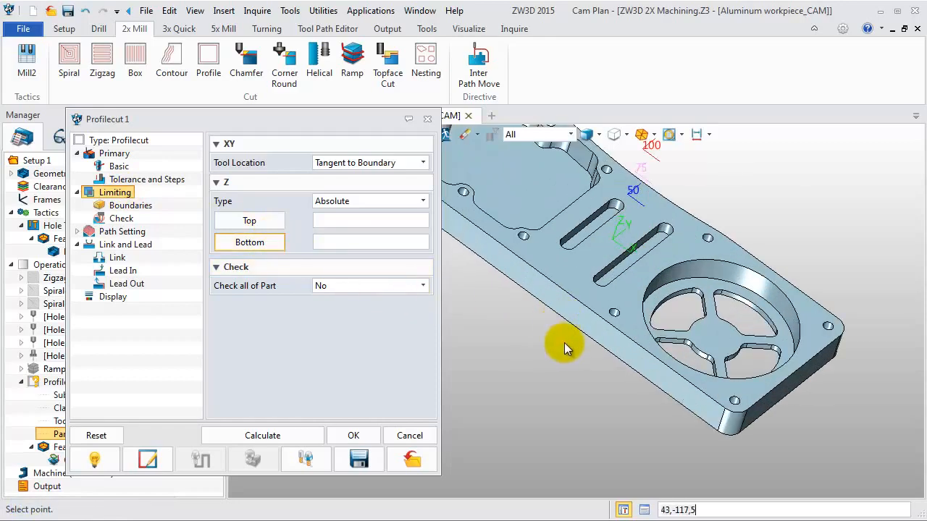
{"action": "middle_click_drag", "start_coordinate": [564, 342], "coordinate": [624, 272]}
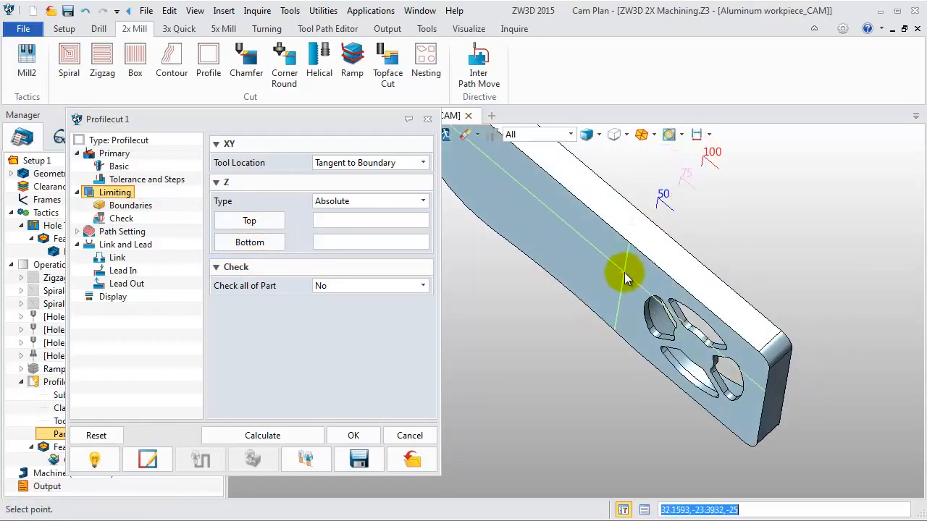
{"action": "left_click", "coordinate": [624, 272]}
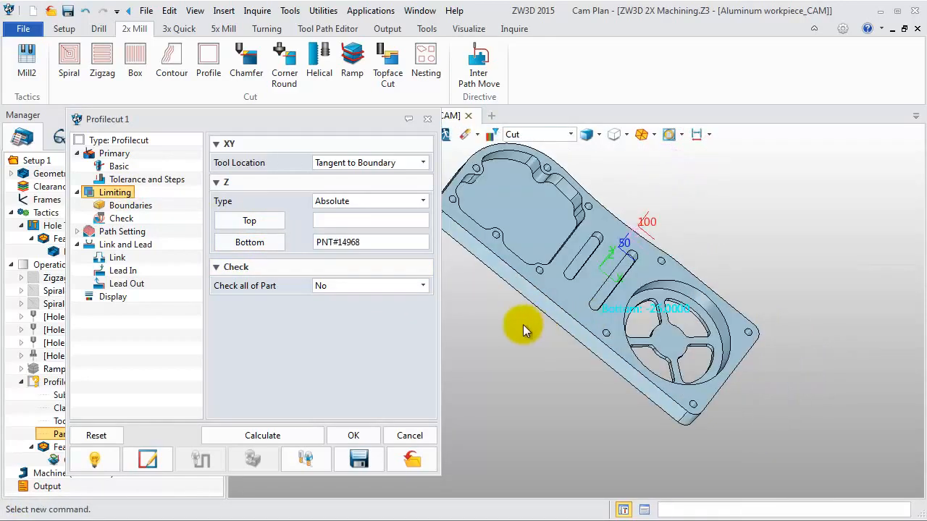
Set the Profile Side of Profilecut 1 to Right in the path settings
{"action": "left_click", "coordinate": [123, 232]}
{"action": "left_click", "coordinate": [362, 198]}
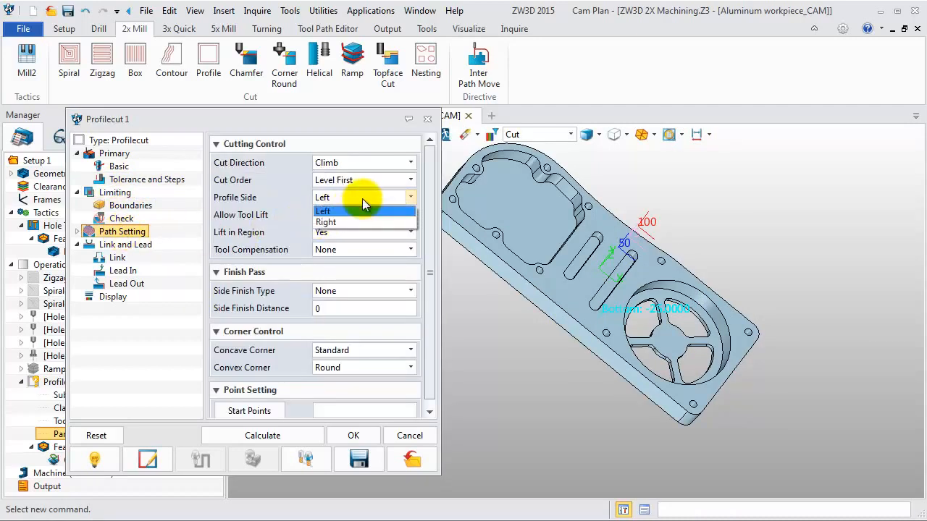
{"action": "left_click", "coordinate": [361, 220]}
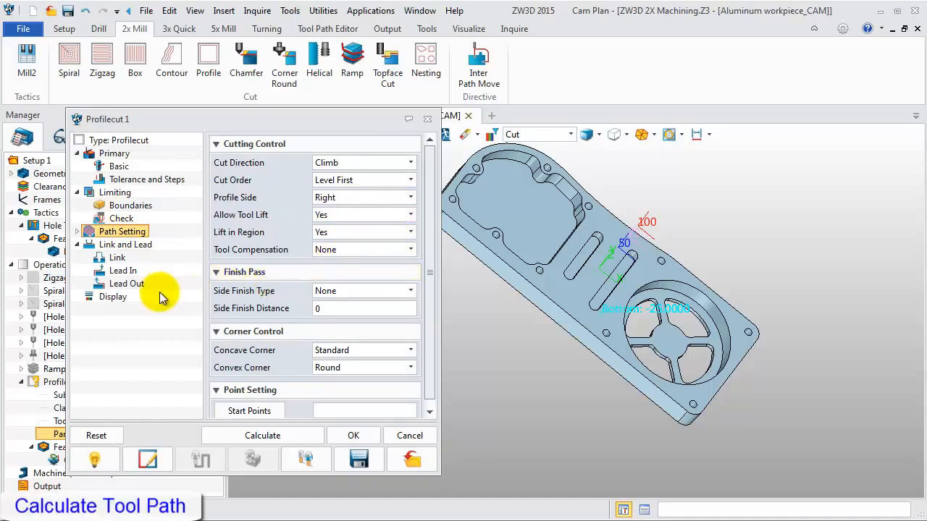
Calculate the Profilecut 1 toolpath around the workpiece's outer contour, inspect it, and accept the operation
{"action": "left_click", "coordinate": [225, 436]}
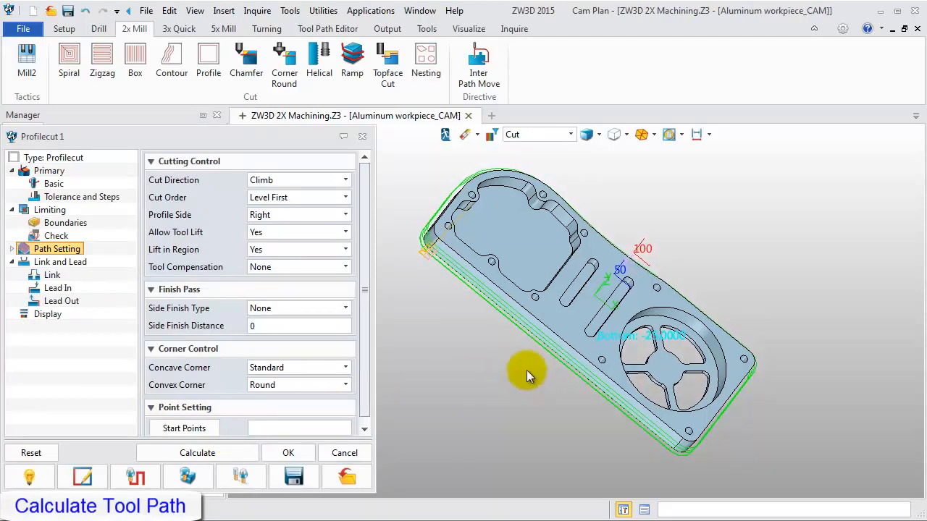
{"action": "right_click_drag", "start_coordinate": [526, 370], "coordinate": [511, 340]}
{"action": "scroll", "coordinate": [511, 340], "scroll_direction": "up", "scroll_amount": 3}
{"action": "scroll", "coordinate": [531, 358], "scroll_direction": "down", "scroll_amount": 1}
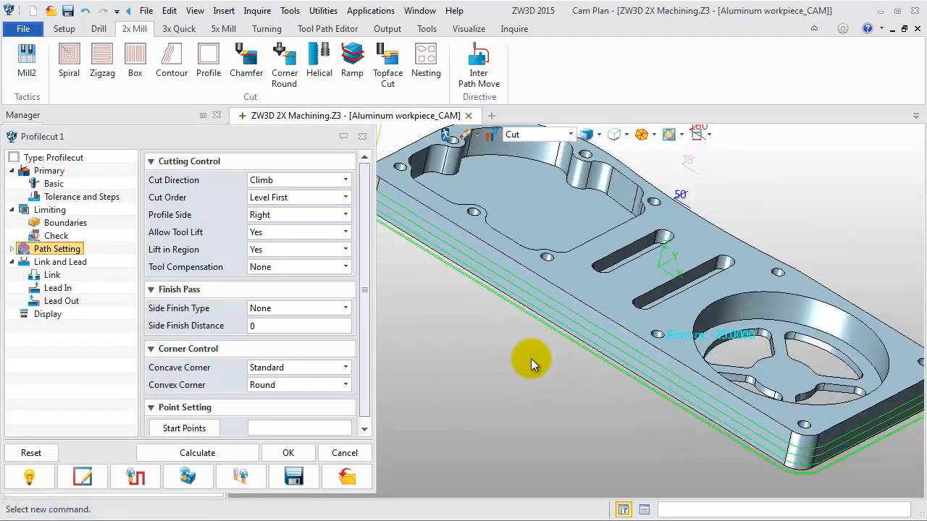
{"action": "scroll", "coordinate": [531, 358], "scroll_direction": "down", "scroll_amount": 3}
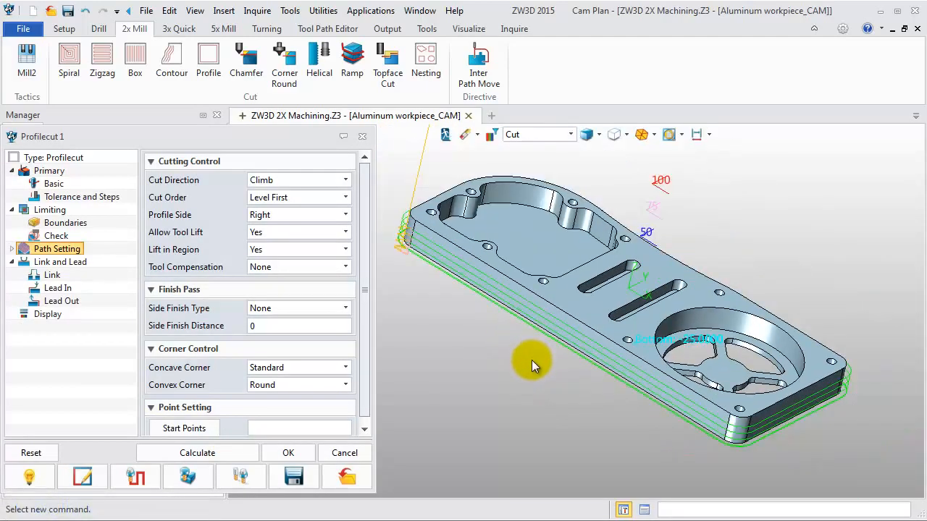
{"action": "left_click", "coordinate": [301, 454]}
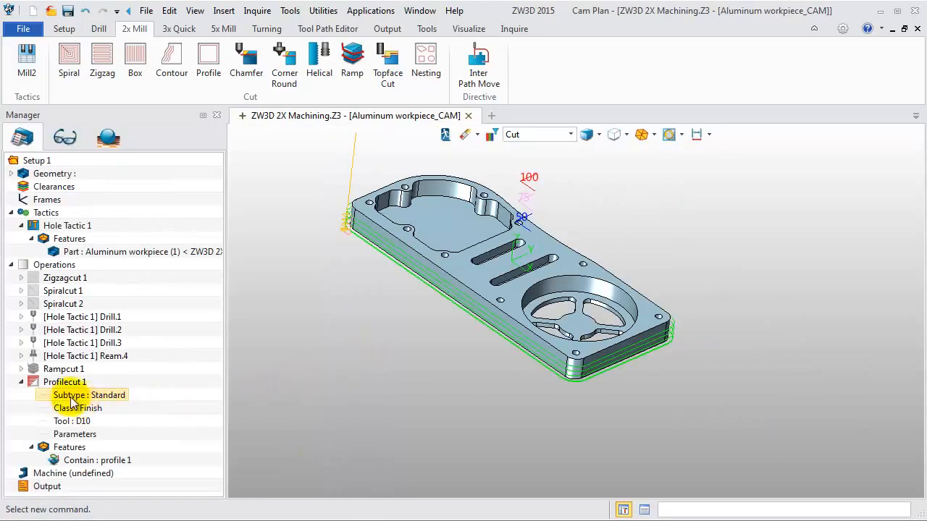
Open the toolpath verification for Profilecut 1
{"action": "left_click", "coordinate": [51, 385]}
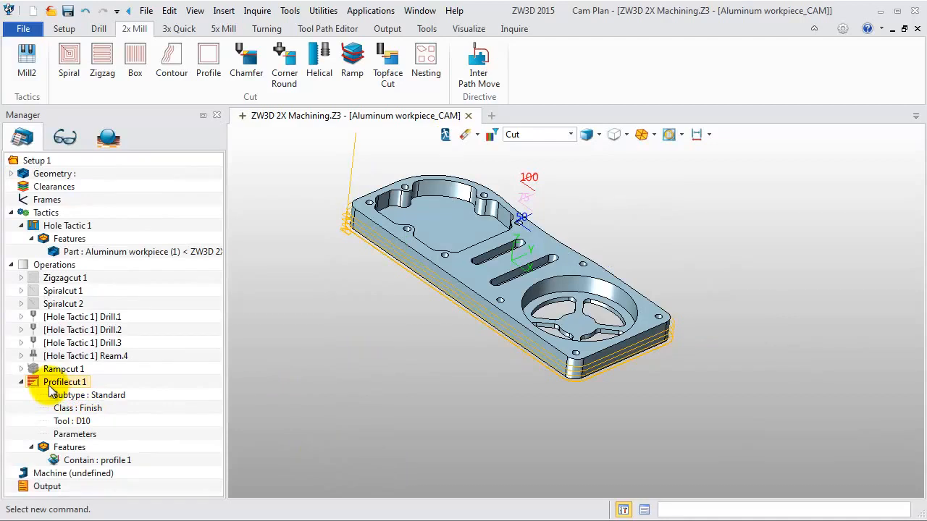
{"action": "right_click", "coordinate": [51, 391]}
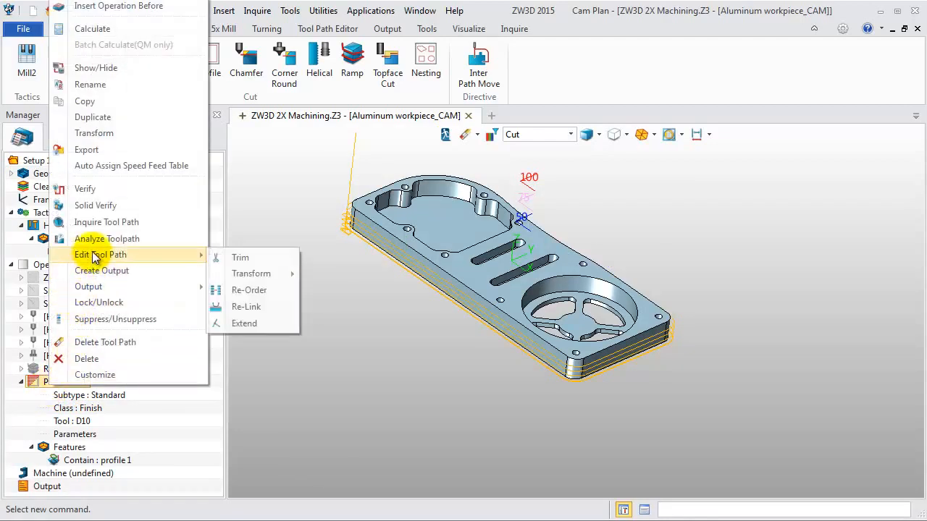
{"action": "left_click", "coordinate": [95, 194]}
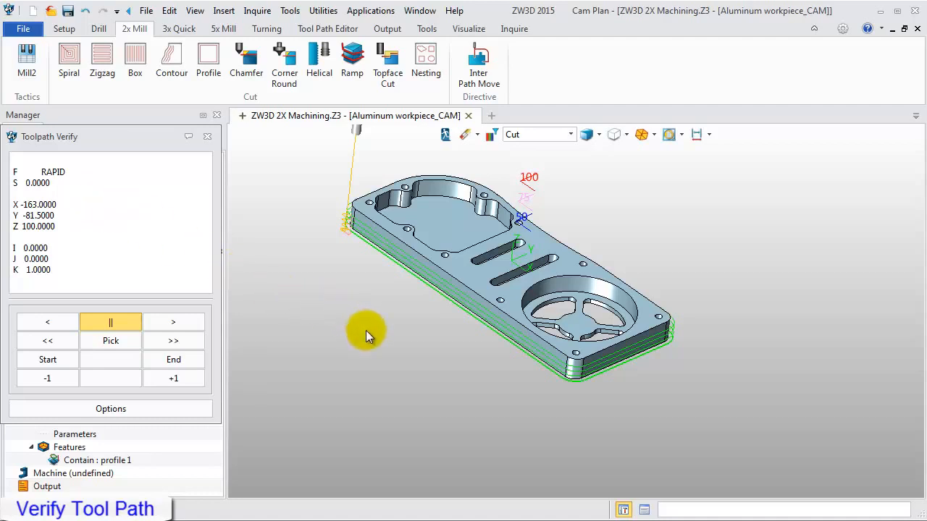
Play back the Profilecut 1 toolpath, pause it, resume from a picked point on the path near the workpiece's front end, and end the verification
{"action": "left_click", "coordinate": [154, 325]}
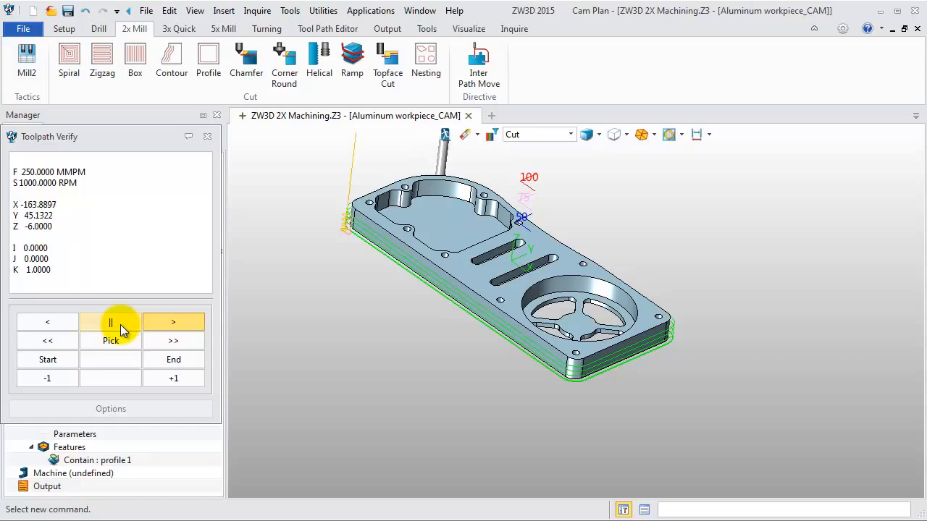
{"action": "left_click", "coordinate": [116, 325]}
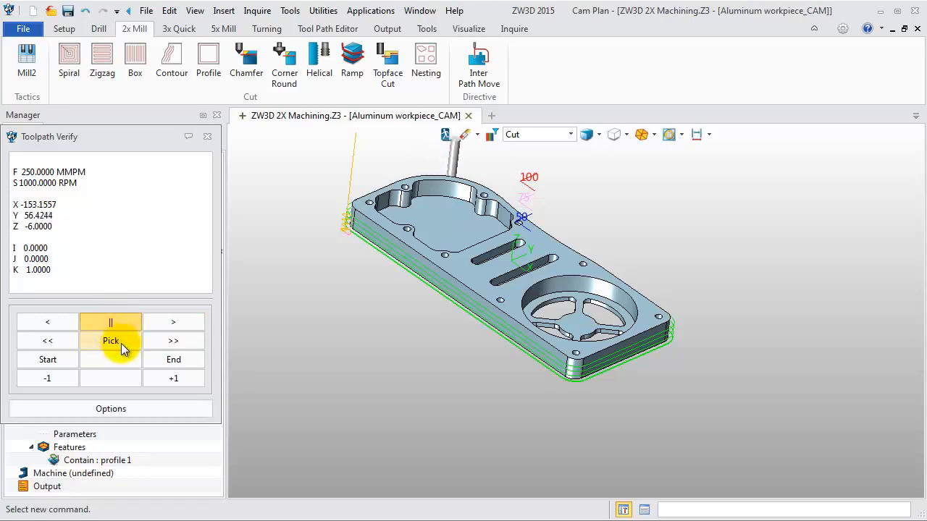
{"action": "left_click", "coordinate": [121, 343]}
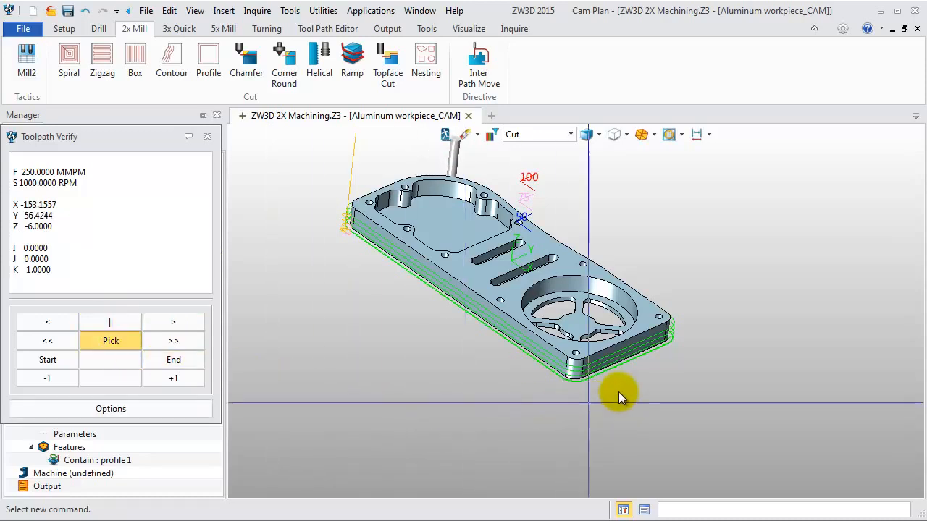
{"action": "left_click", "coordinate": [627, 356]}
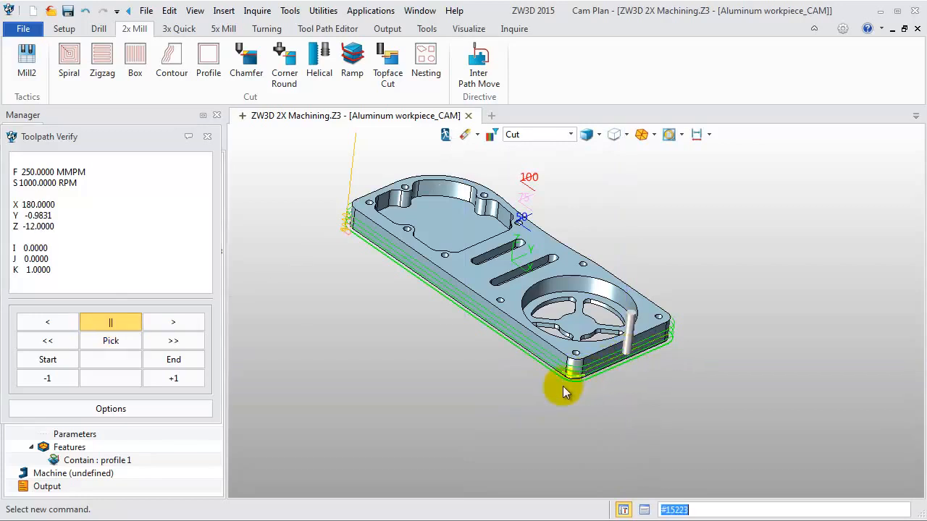
{"action": "left_click", "coordinate": [169, 326]}
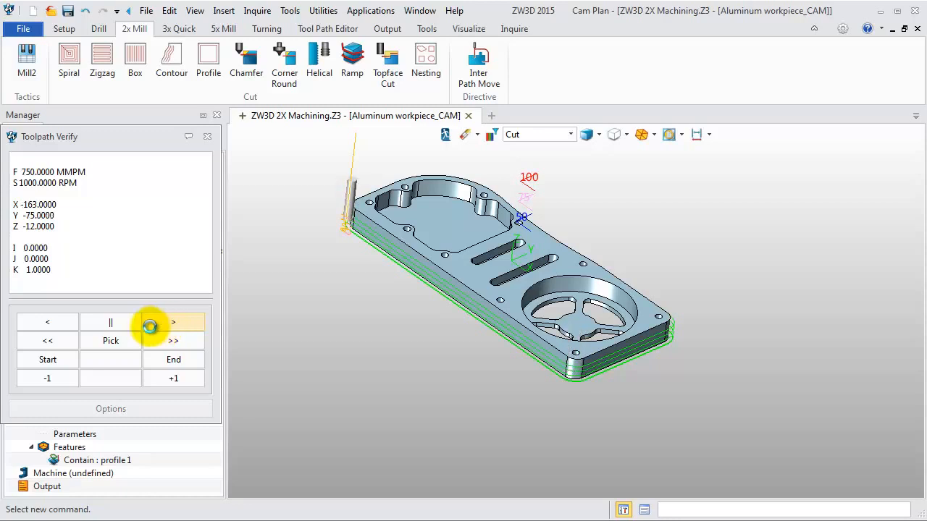
{"action": "left_click", "coordinate": [122, 325]}
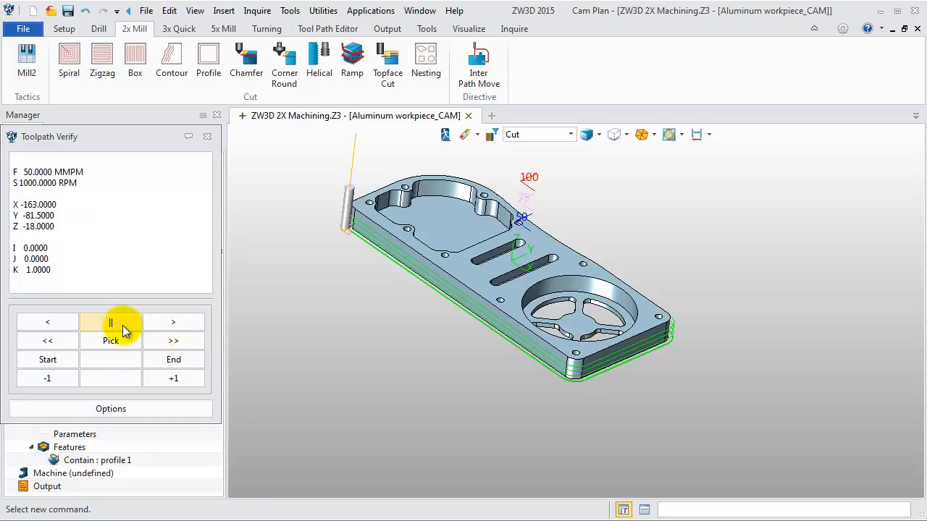
{"action": "left_click", "coordinate": [208, 137]}
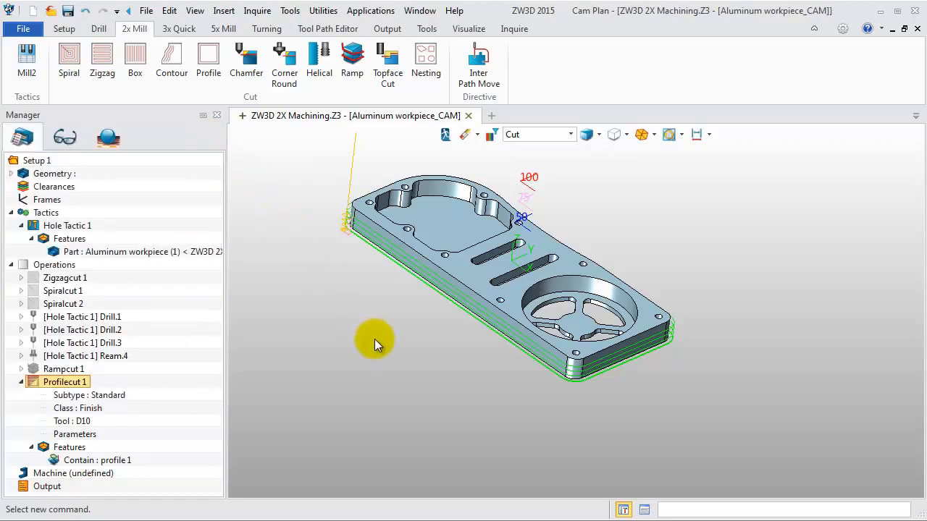
Run a Solid Verify simulation of all operations on the stock and pause it during Spiralcut 1 to inspect the cut
{"action": "scroll", "coordinate": [375, 340], "scroll_direction": "down", "scroll_amount": 2}
{"action": "scroll", "coordinate": [375, 340], "scroll_direction": "down", "scroll_amount": 2}
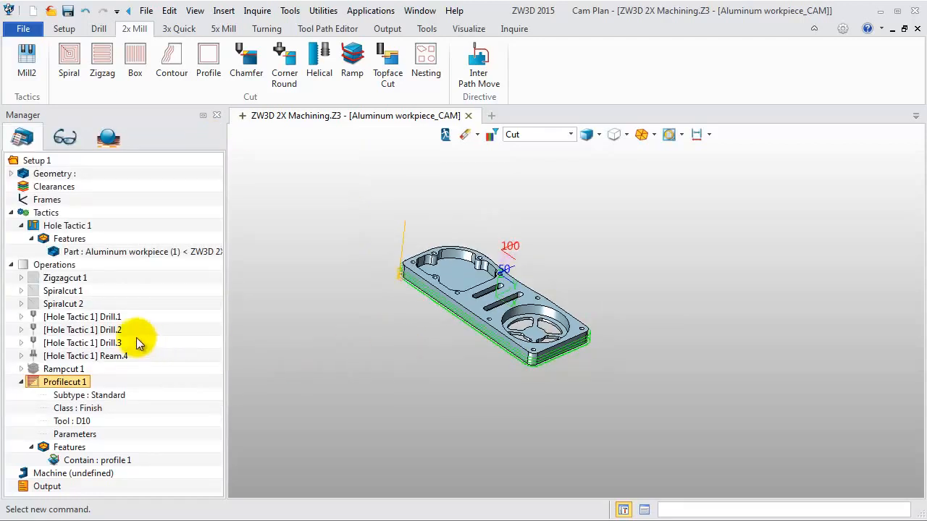
{"action": "right_click", "coordinate": [54, 270]}
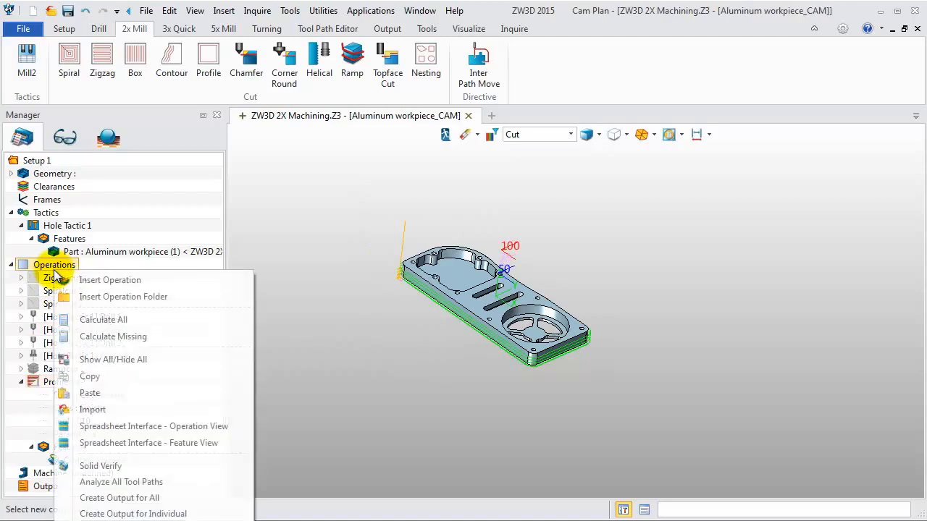
{"action": "left_click", "coordinate": [112, 467]}
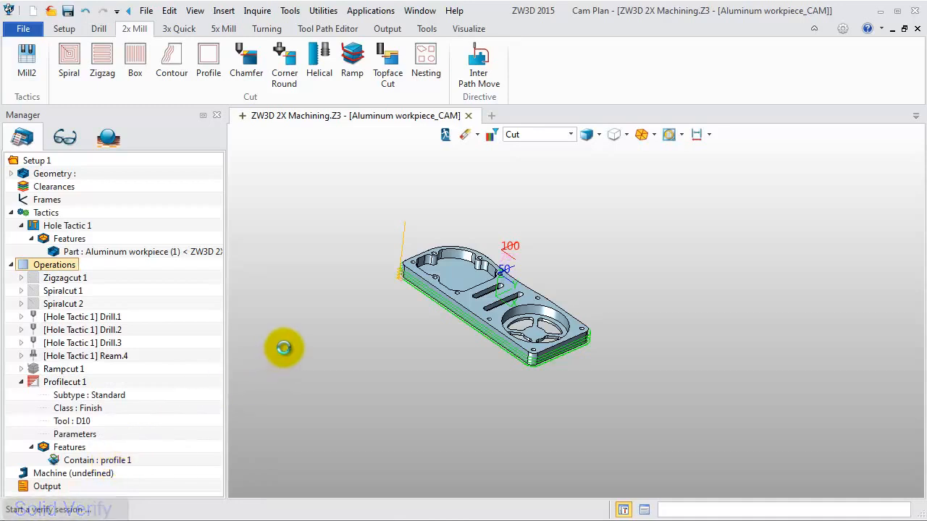
{"action": "left_click_drag", "start_coordinate": [127, 128], "coordinate": [137, 30]}
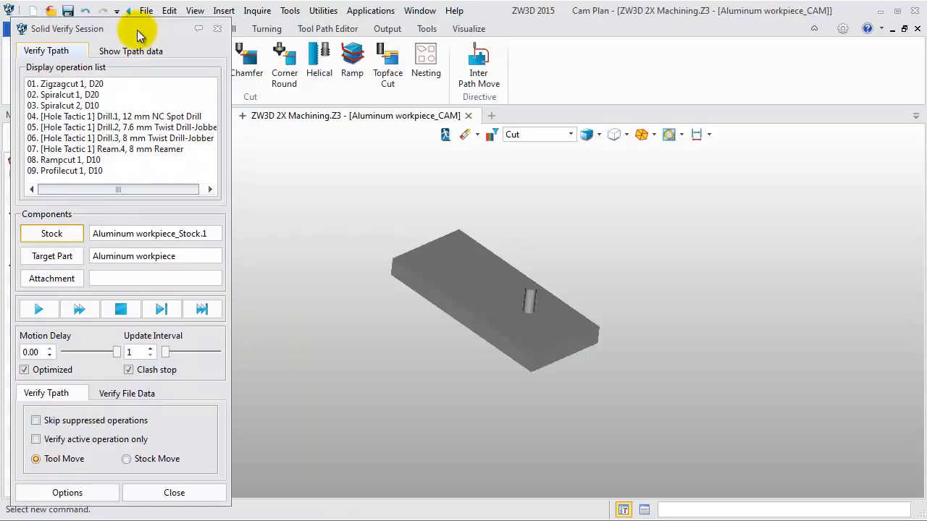
{"action": "left_click", "coordinate": [47, 316]}
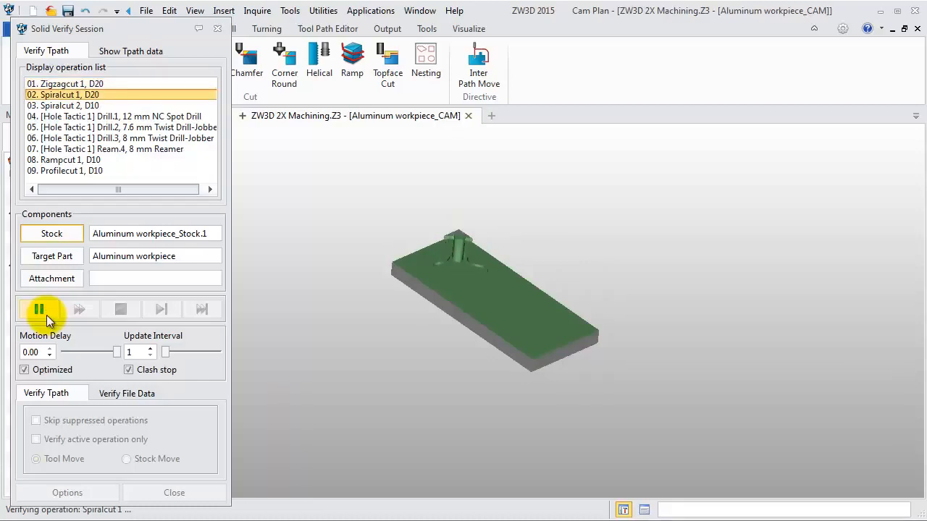
{"action": "left_click", "coordinate": [46, 315]}
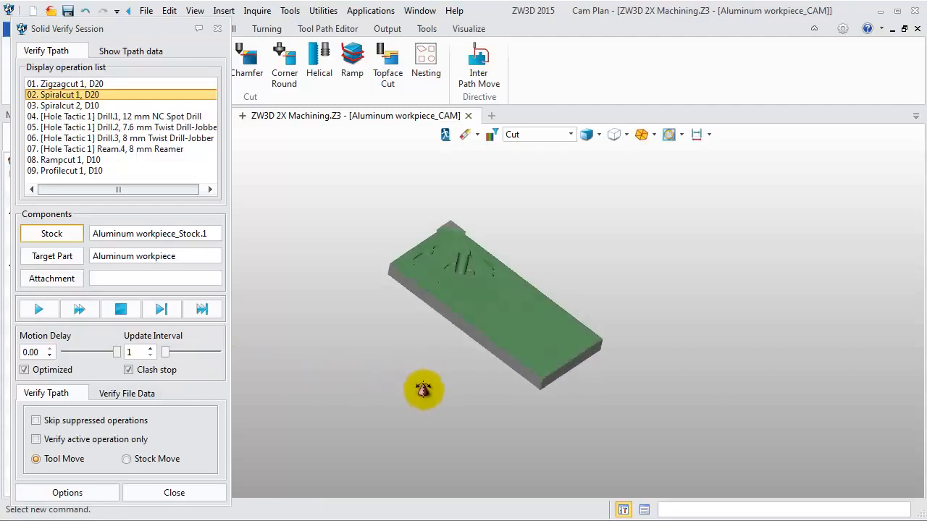
{"action": "middle_click_drag", "start_coordinate": [424, 390], "coordinate": [407, 383]}
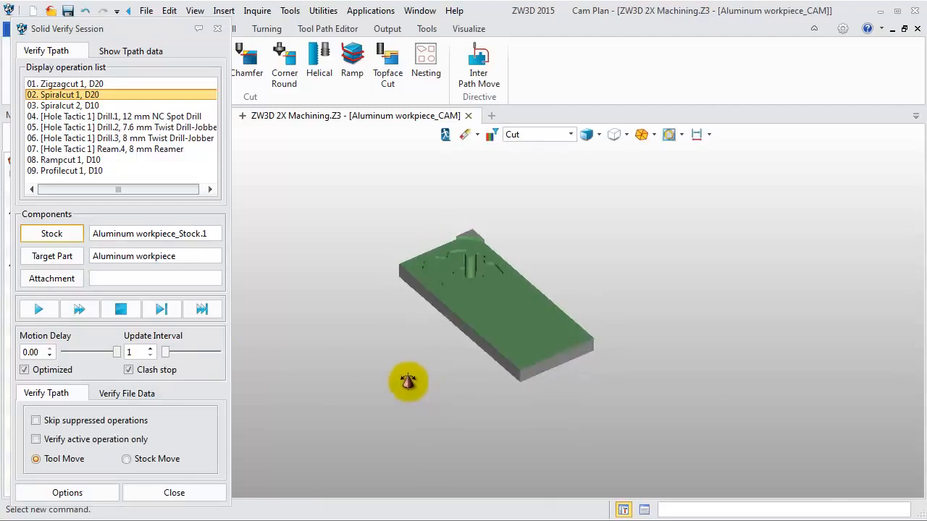
Run a Visual analysis of the partly machined stock against the target part, inspect the colored deviations, and end the verify session
{"action": "left_click", "coordinate": [94, 492]}
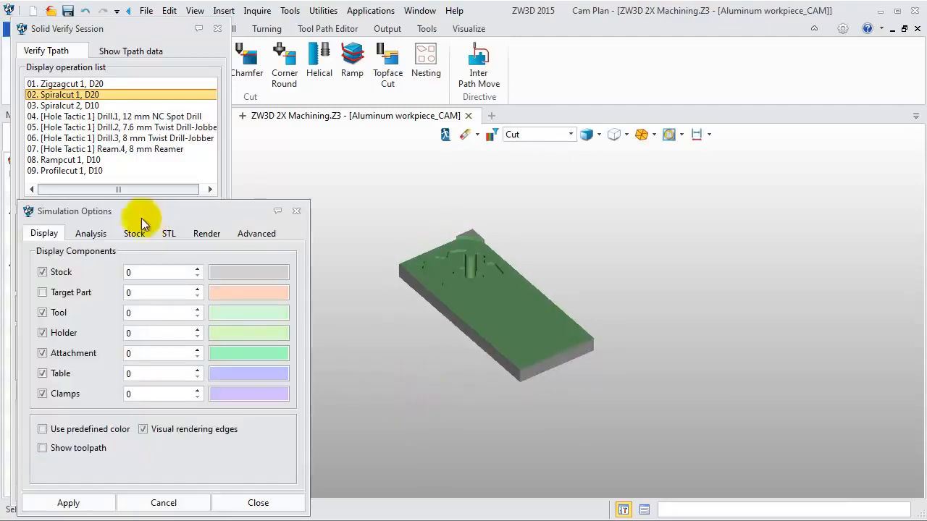
{"action": "left_click", "coordinate": [90, 235]}
{"action": "left_click", "coordinate": [95, 413]}
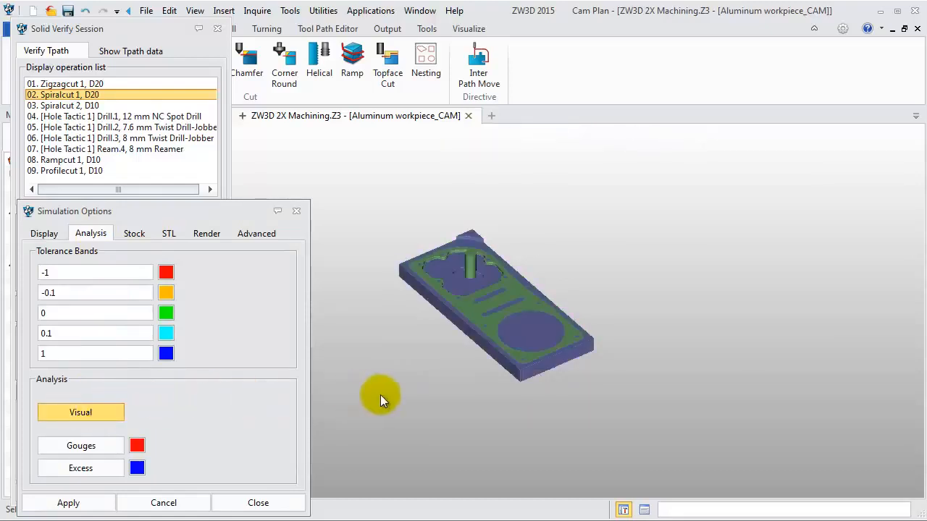
{"action": "middle_click_drag", "start_coordinate": [388, 385], "coordinate": [454, 365]}
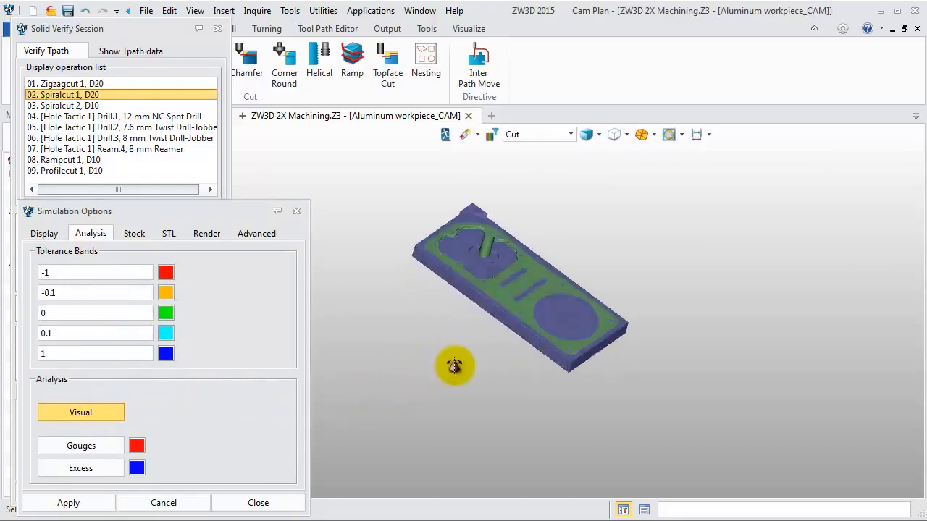
{"action": "scroll", "coordinate": [454, 366], "scroll_direction": "up", "scroll_amount": 3}
{"action": "right_click_drag", "start_coordinate": [432, 390], "coordinate": [433, 413]}
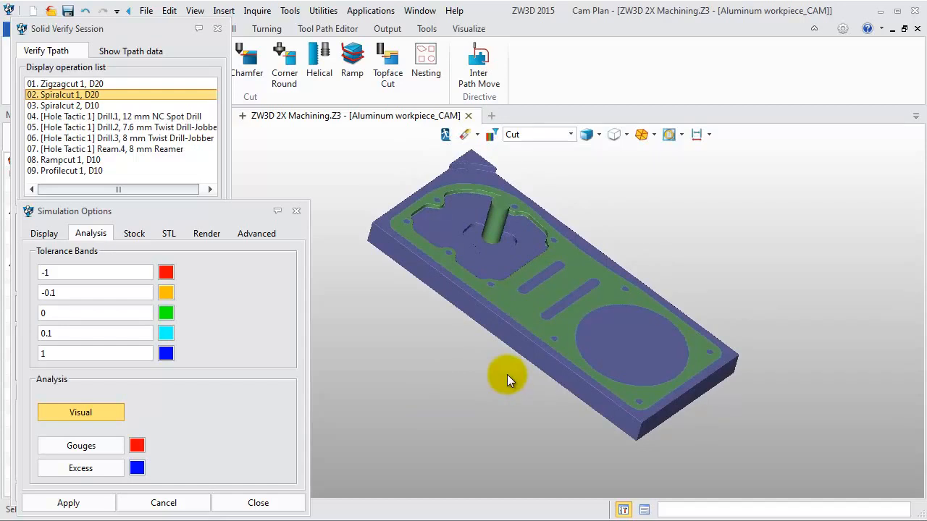
{"action": "left_click", "coordinate": [246, 502]}
{"action": "left_click", "coordinate": [185, 491]}
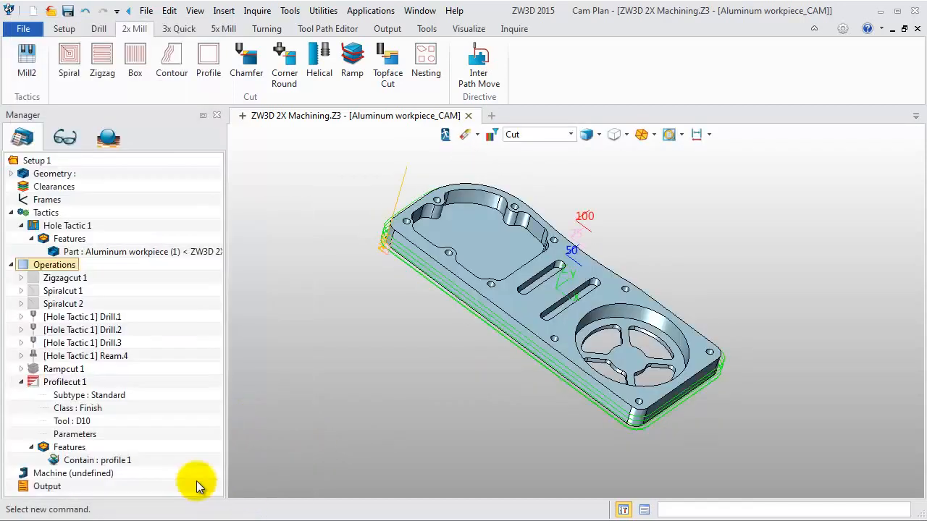
Hide the Profilecut 1 toolpath and name the plan's undefined machine 3X milling
{"action": "left_click", "coordinate": [22, 383]}
{"action": "left_click", "coordinate": [32, 382]}
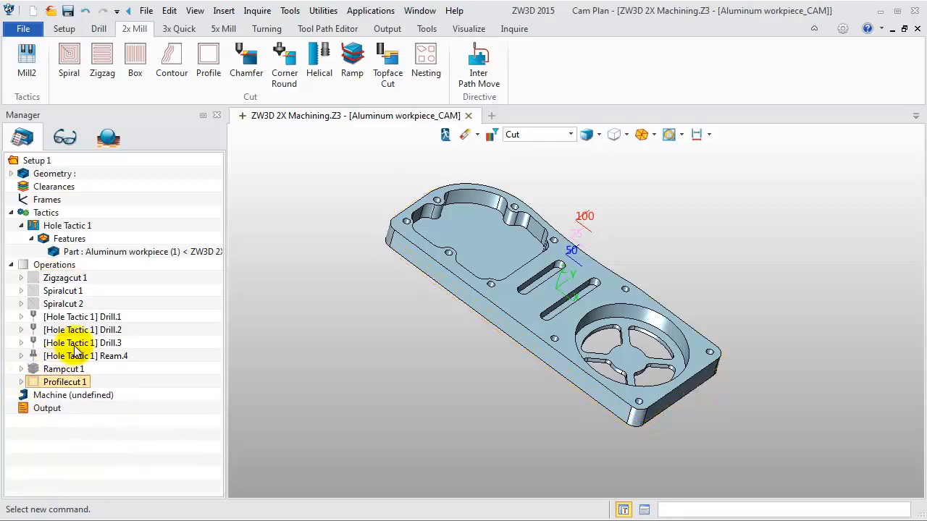
{"action": "double_click", "coordinate": [93, 403]}
{"action": "left_click_drag", "start_coordinate": [370, 76], "coordinate": [330, 13]}
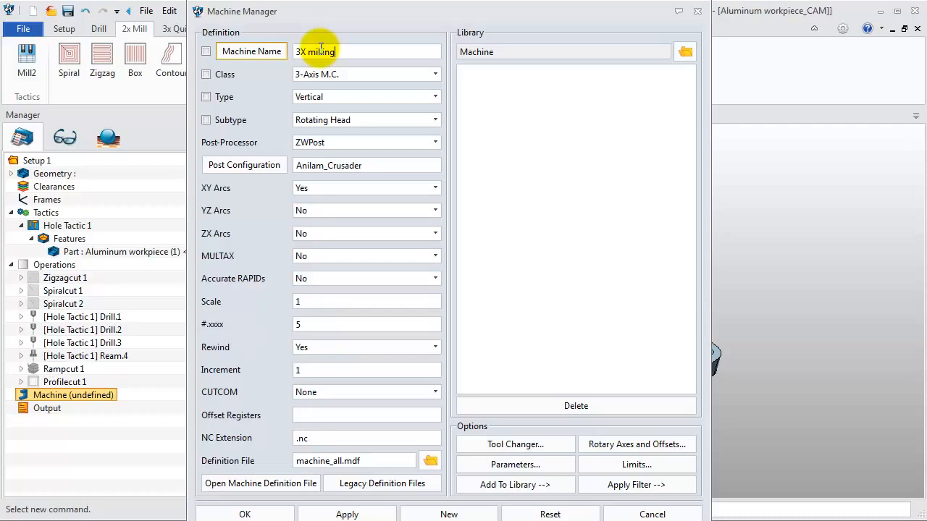
Set the machine's post configuration to FanucBasic and accept the machine definition
{"action": "left_click", "coordinate": [262, 165]}
{"action": "left_click_drag", "start_coordinate": [319, 175], "coordinate": [359, 131]}
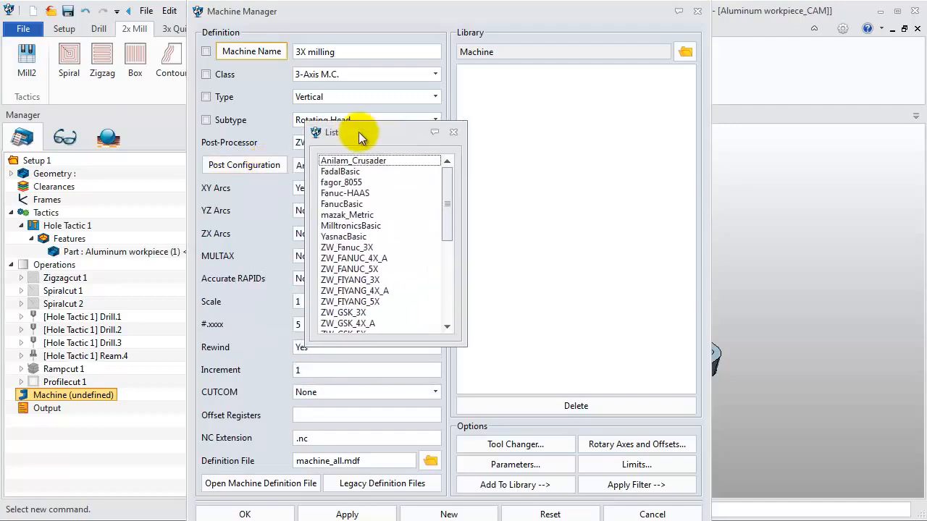
{"action": "double_click", "coordinate": [340, 205]}
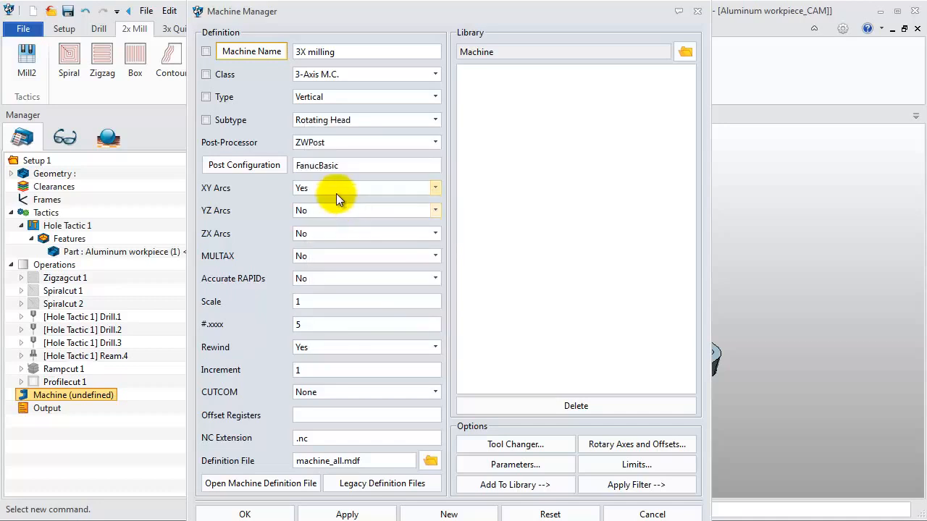
{"action": "left_click", "coordinate": [281, 514]}
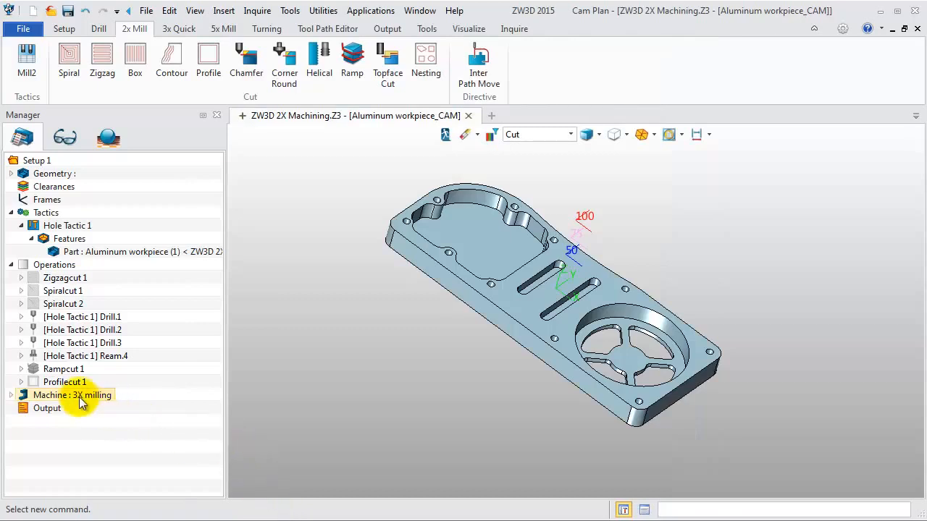
Create a single NC output for all operations and review the operations it contains
{"action": "right_click", "coordinate": [42, 269]}
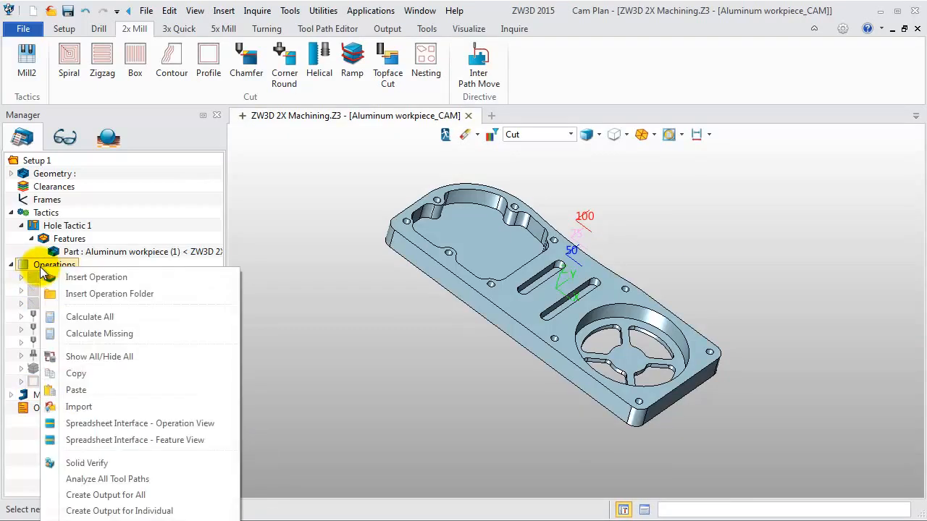
{"action": "left_click", "coordinate": [137, 495]}
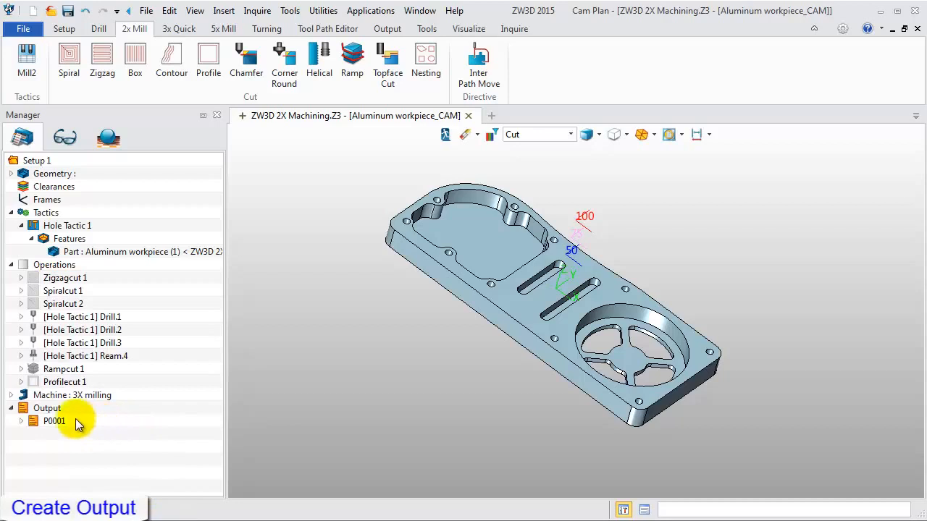
{"action": "left_click", "coordinate": [21, 422]}
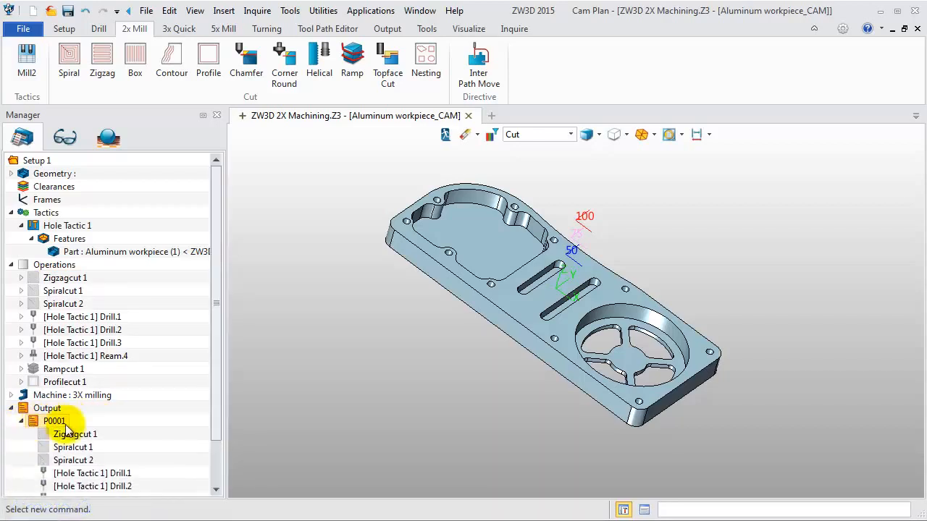
{"action": "scroll", "coordinate": [22, 424], "scroll_direction": "down", "scroll_amount": 1}
{"action": "scroll", "coordinate": [79, 412], "scroll_direction": "down", "scroll_amount": 1}
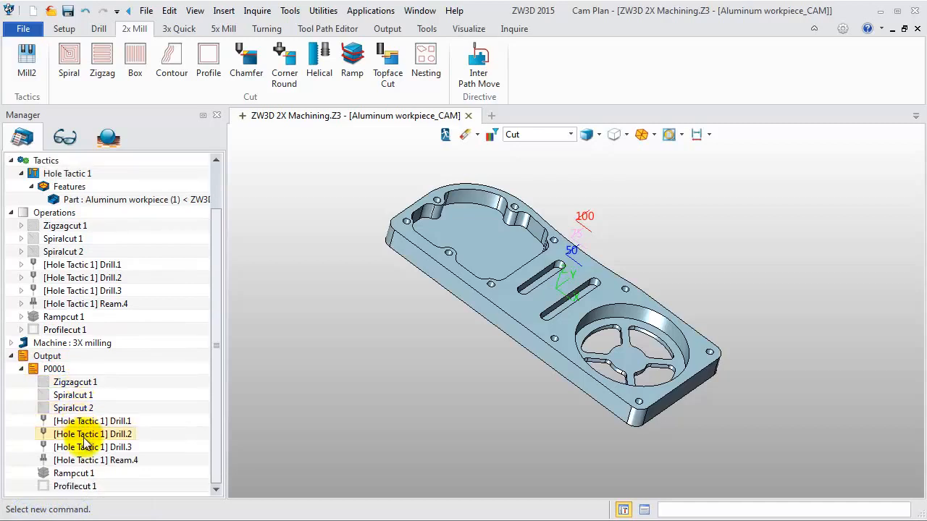
{"action": "left_click", "coordinate": [21, 371]}
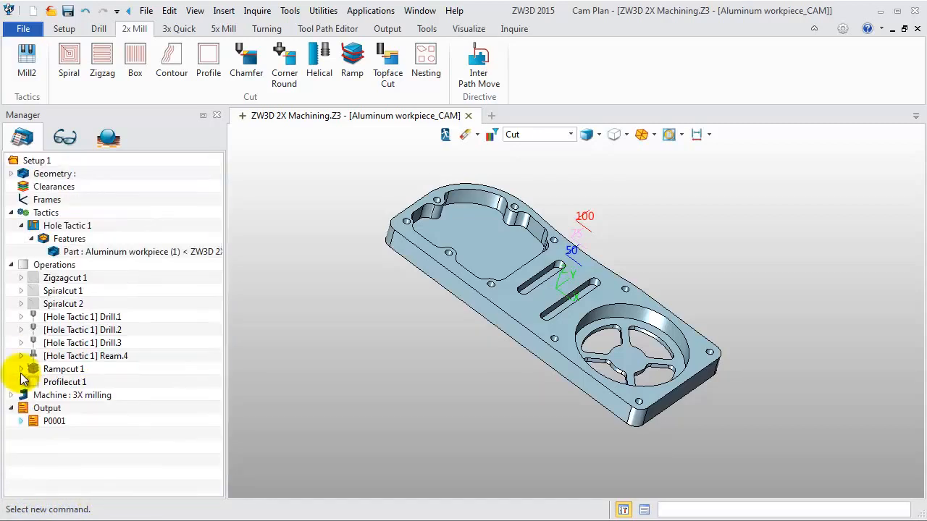
Insert a second NC output, add Zigzagcut 1 and Spiralcut 1 to it, and expand it to check its contents
{"action": "right_click", "coordinate": [41, 413]}
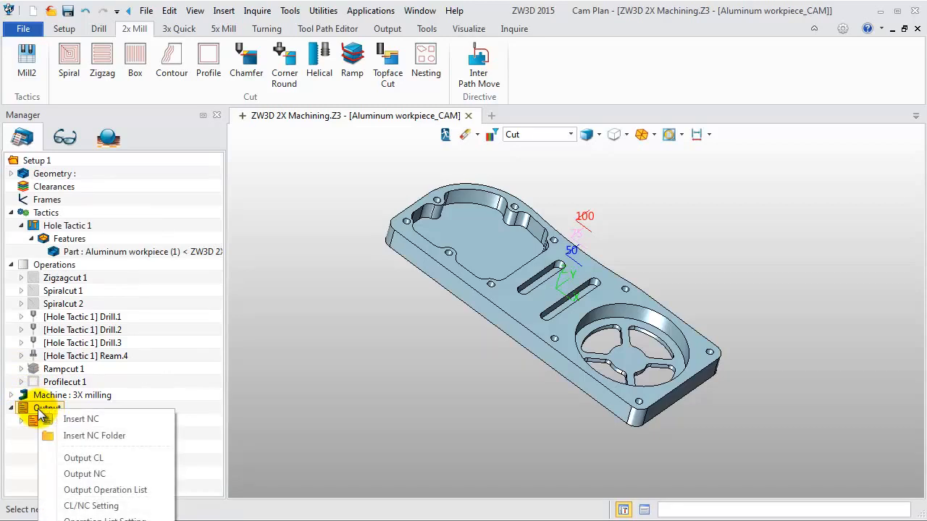
{"action": "left_click", "coordinate": [61, 419]}
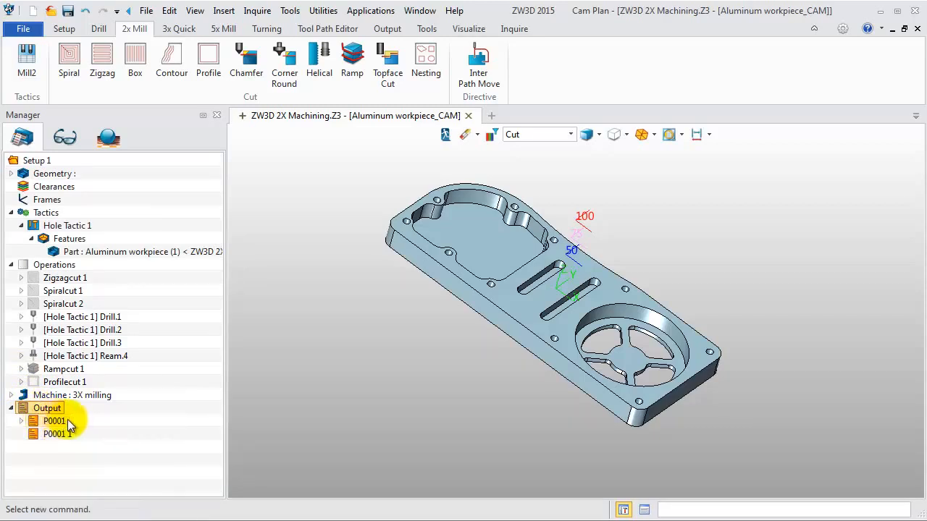
{"action": "right_click", "coordinate": [46, 434]}
{"action": "left_click", "coordinate": [55, 441]}
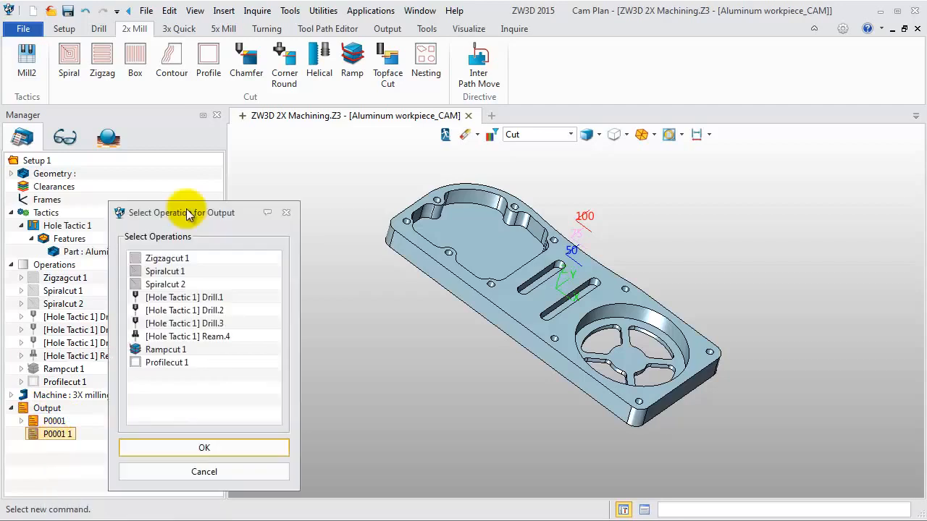
{"action": "left_click", "coordinate": [176, 259]}
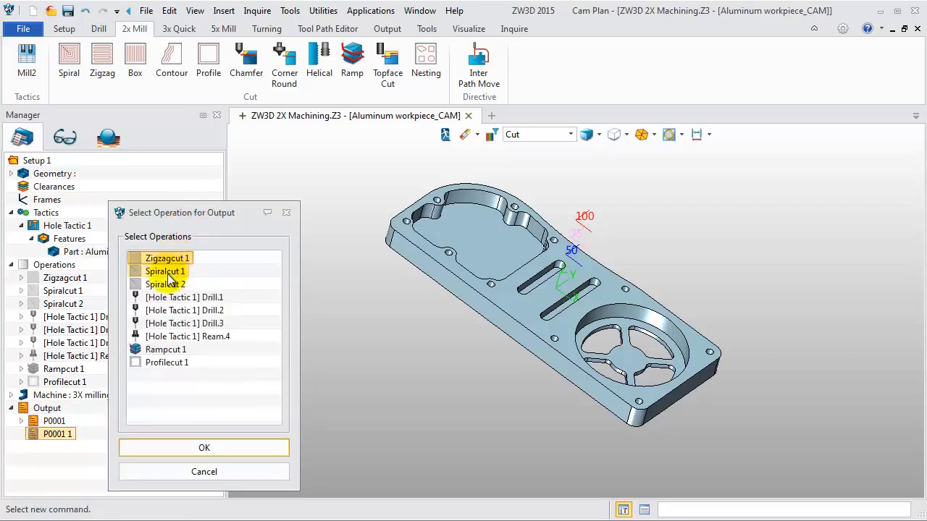
{"action": "left_click", "coordinate": [178, 452]}
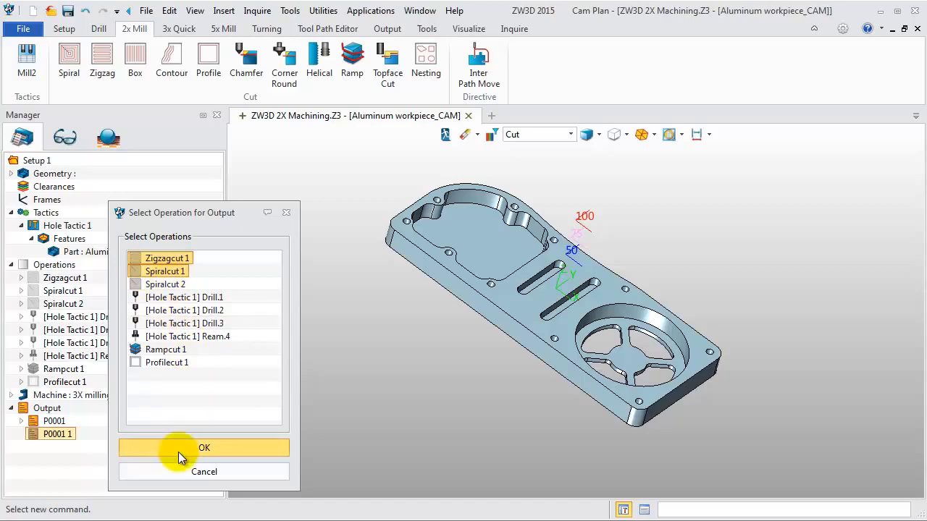
{"action": "left_click", "coordinate": [20, 434]}
{"action": "left_click", "coordinate": [35, 432]}
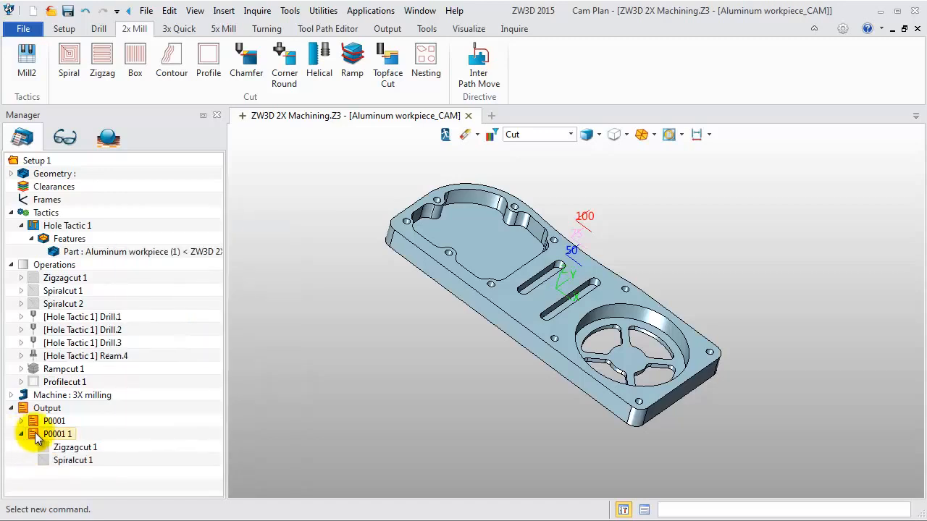
Rename the second NC output, containing Zigzagcut 1 and Spiralcut 1, as P0002
{"action": "right_click", "coordinate": [35, 432]}
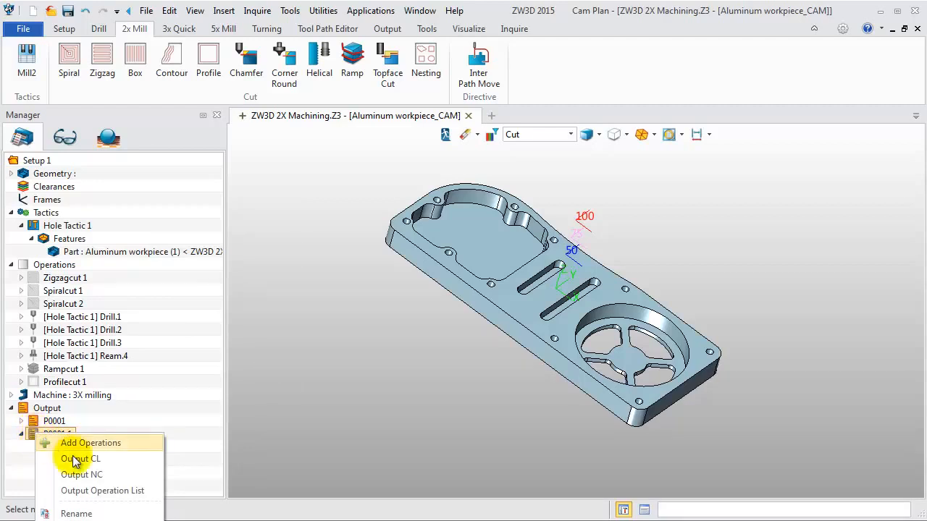
{"action": "left_click", "coordinate": [99, 514]}
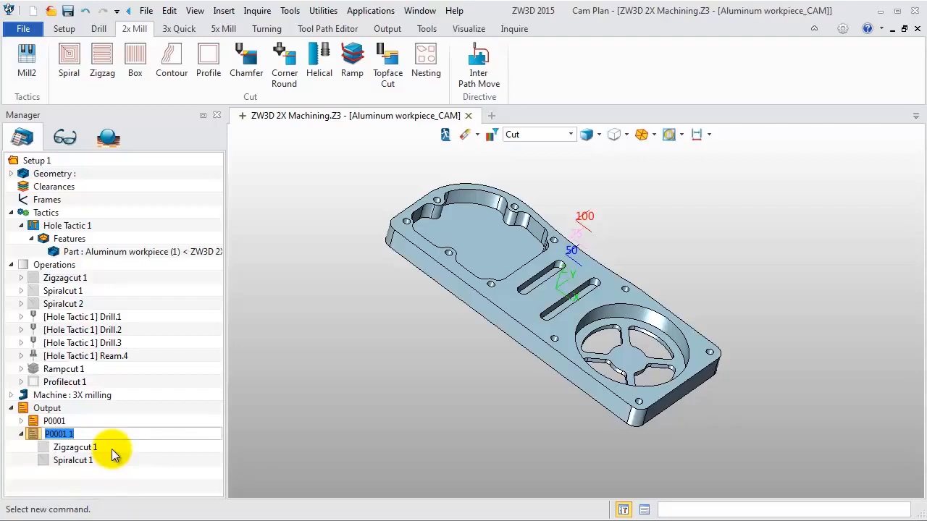
{"action": "type", "text": "P"}
{"action": "left_click", "coordinate": [279, 431]}
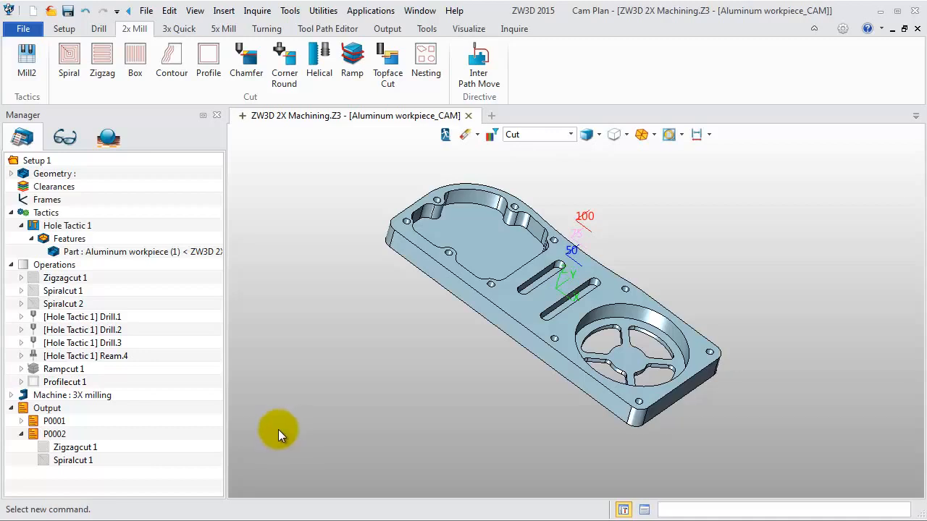
Open the output settings of P0002 and check the folder available for saving its NC program files, keeping the current output file path
{"action": "right_click", "coordinate": [63, 436]}
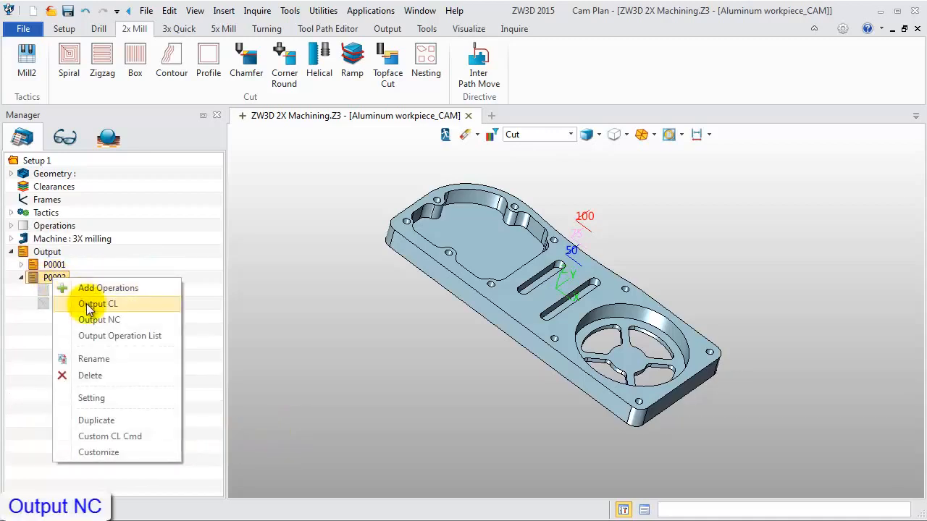
{"action": "left_click", "coordinate": [116, 394]}
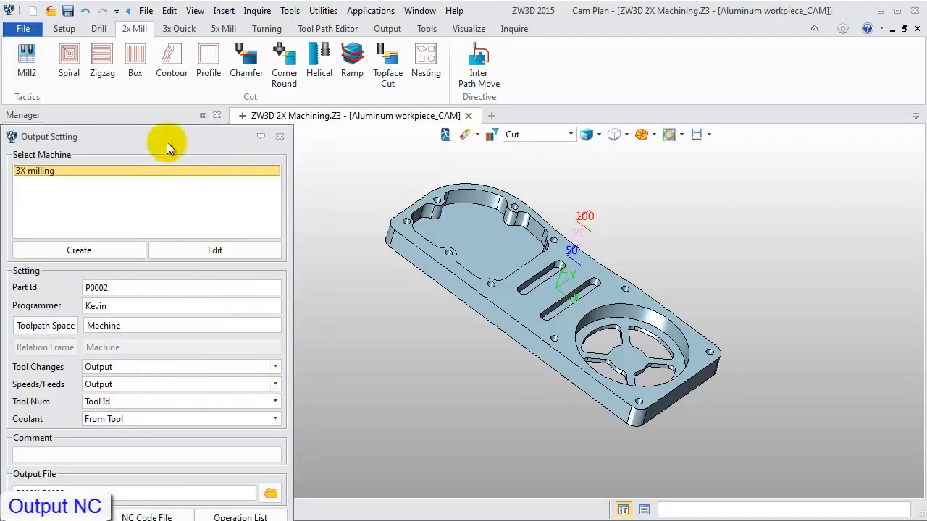
{"action": "left_click_drag", "start_coordinate": [166, 142], "coordinate": [235, 65]}
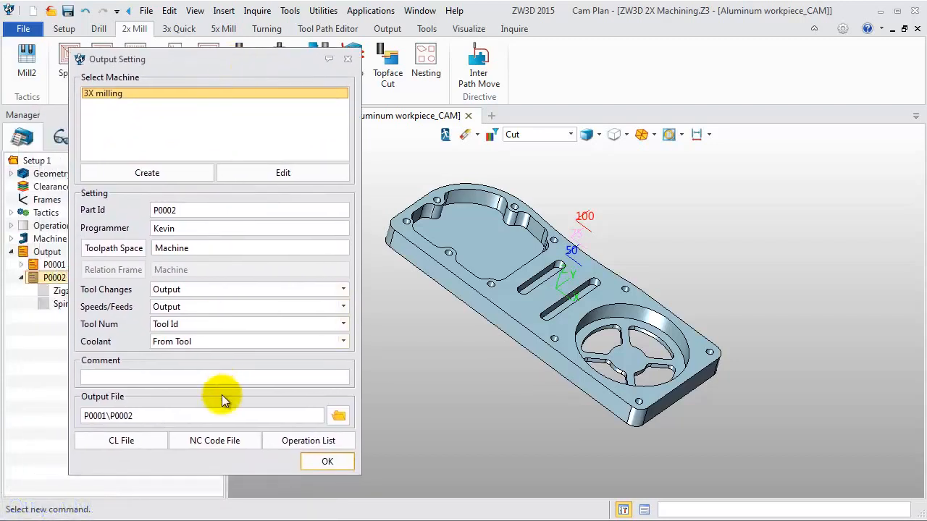
{"action": "left_click", "coordinate": [337, 417]}
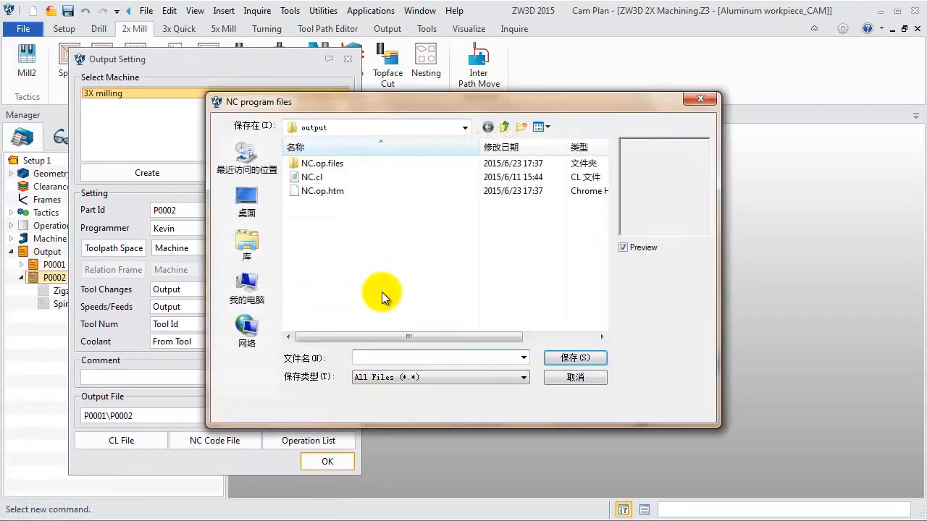
{"action": "left_click", "coordinate": [572, 377]}
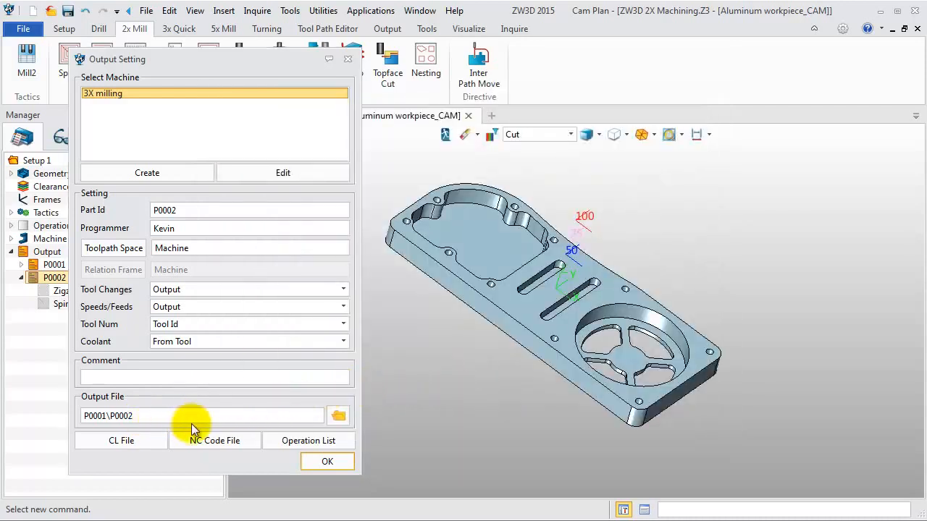
Generate the NC code file for P0002, look through its code, and close the listing
{"action": "left_click", "coordinate": [207, 442]}
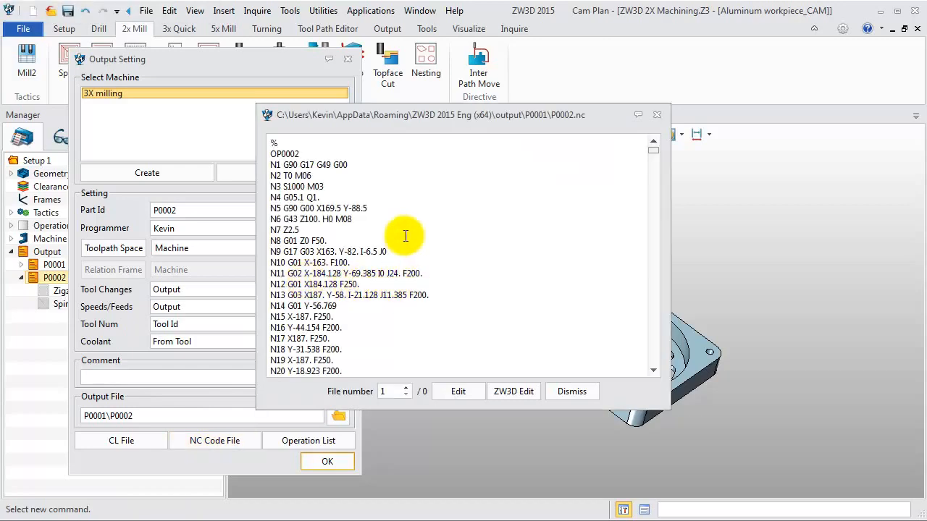
{"action": "scroll", "coordinate": [405, 236], "scroll_direction": "down", "scroll_amount": 10}
{"action": "scroll", "coordinate": [405, 236], "scroll_direction": "down", "scroll_amount": 16}
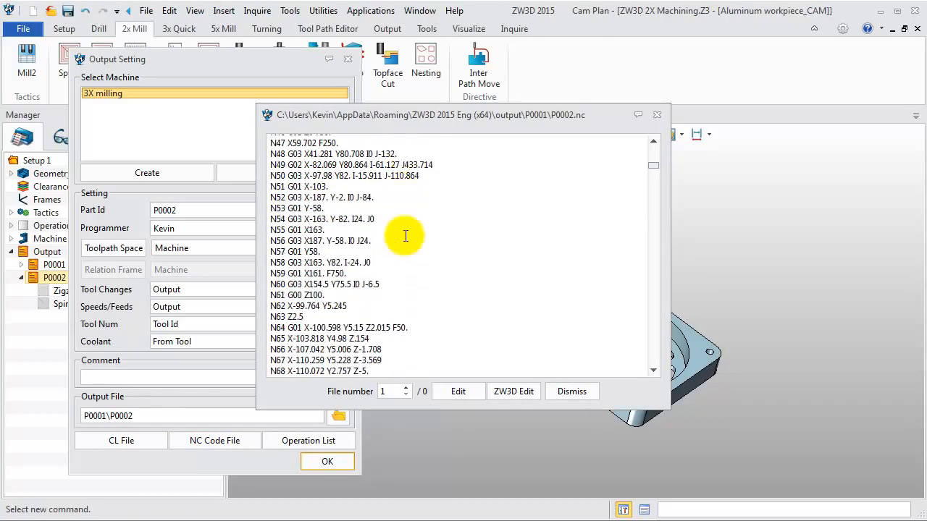
{"action": "scroll", "coordinate": [471, 243], "scroll_direction": "down", "scroll_amount": 16}
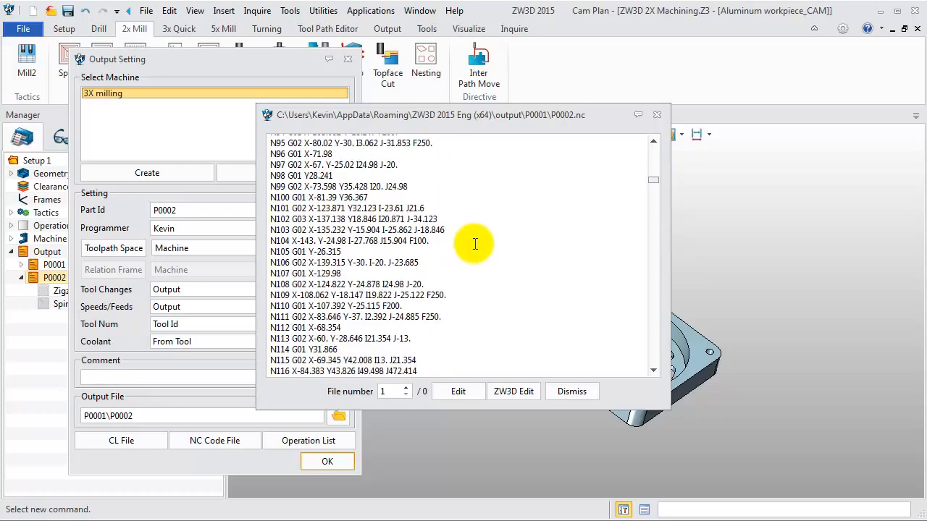
{"action": "left_click", "coordinate": [657, 115]}
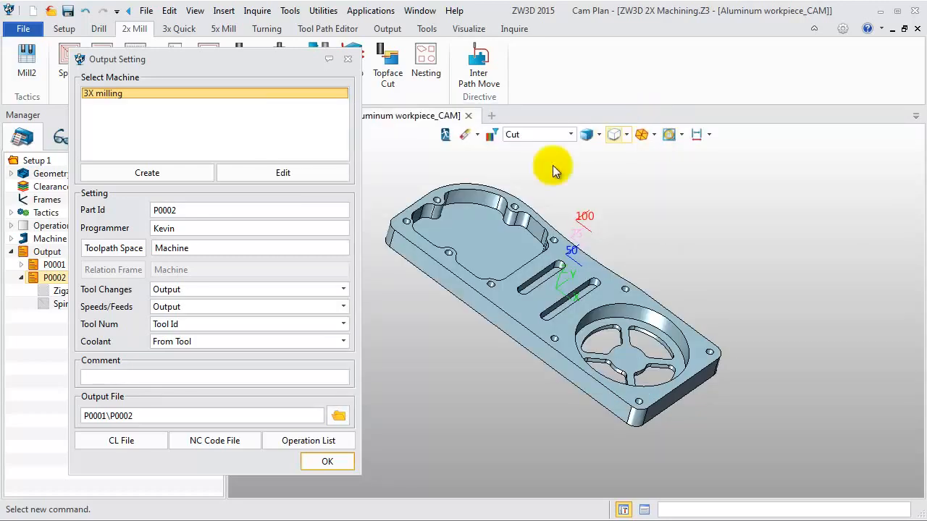
Generate the operation list for P0002, review the sheet in the browser, close it, and accept the output settings
{"action": "left_click", "coordinate": [296, 444]}
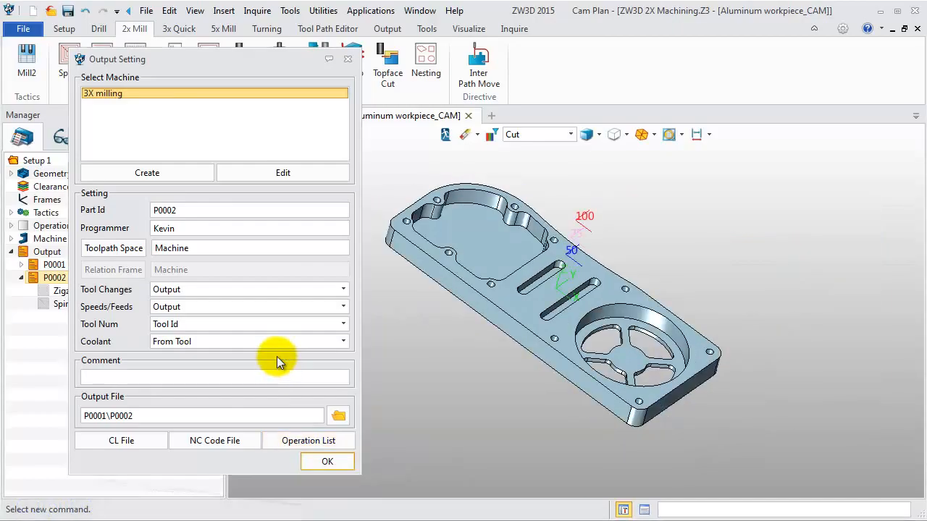
{"action": "scroll", "coordinate": [456, 252], "scroll_direction": "down", "scroll_amount": 1}
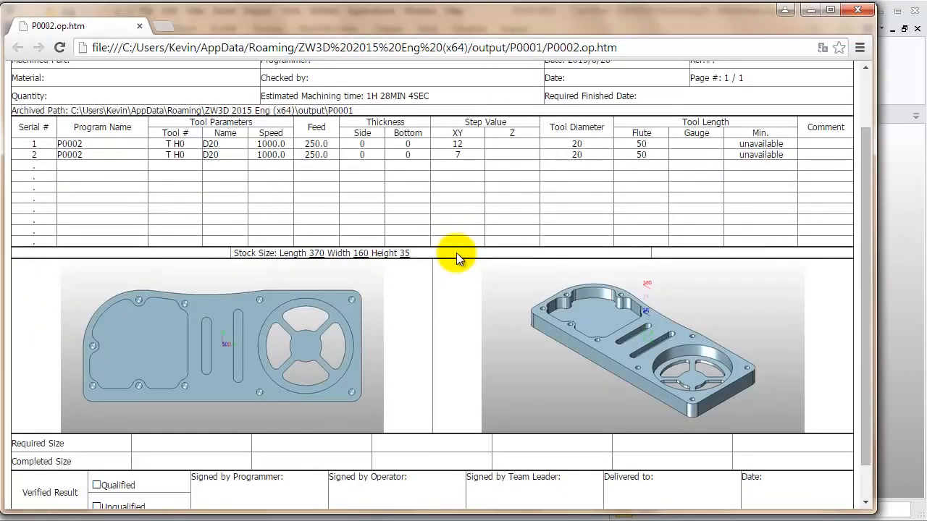
{"action": "scroll", "coordinate": [456, 252], "scroll_direction": "down", "scroll_amount": 1}
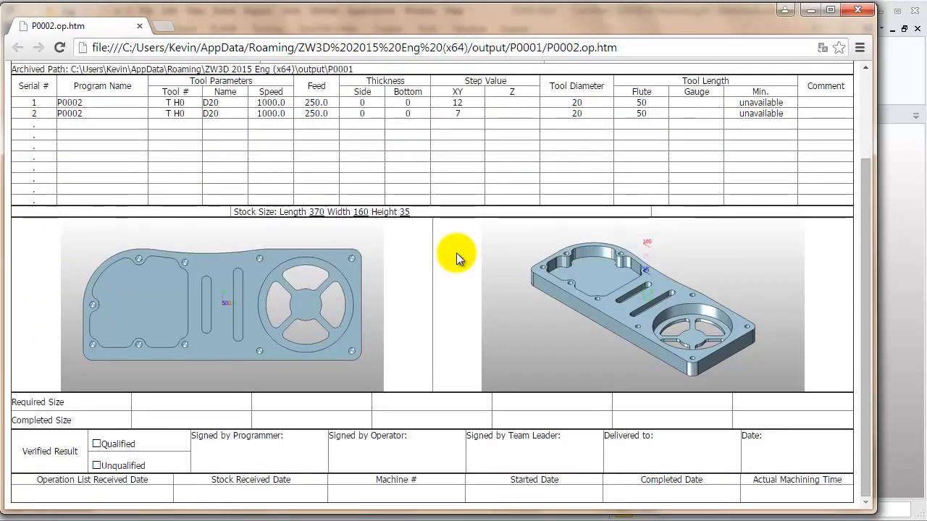
{"action": "scroll", "coordinate": [456, 252], "scroll_direction": "up", "scroll_amount": 2}
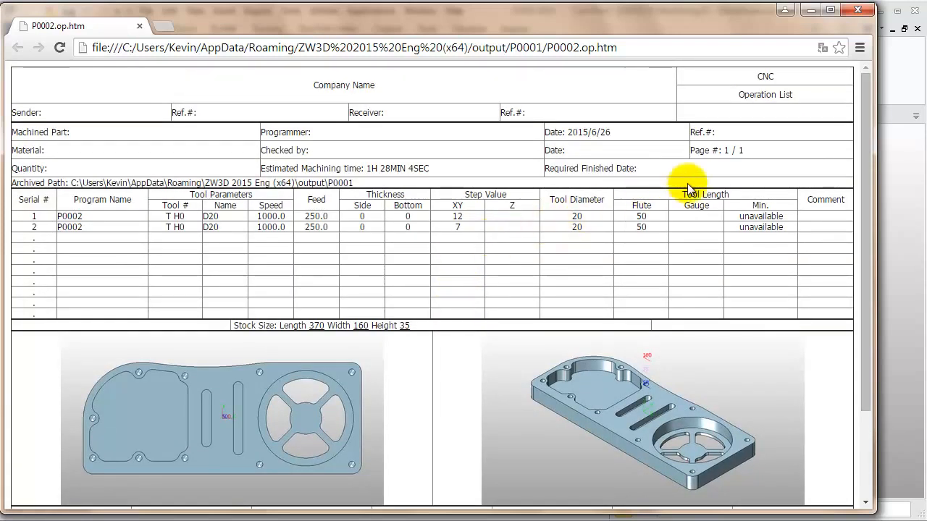
{"action": "left_click", "coordinate": [856, 10]}
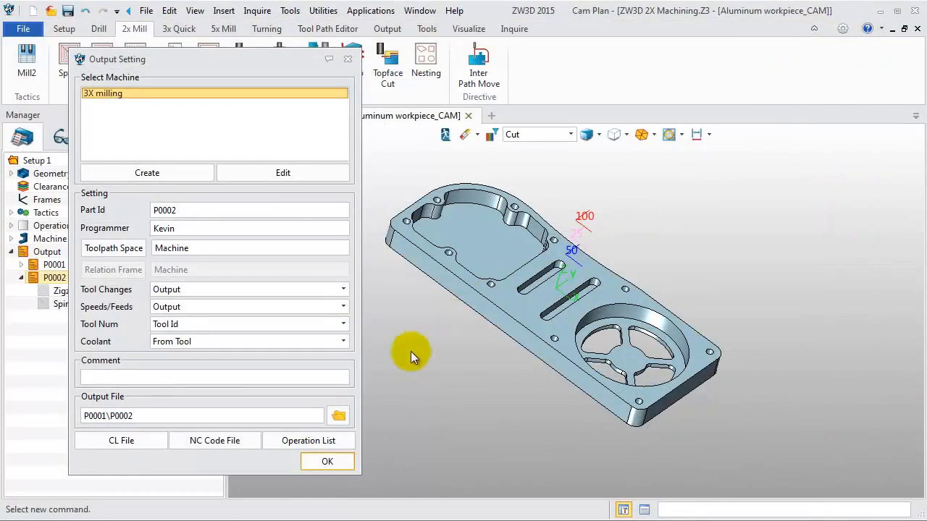
{"action": "left_click", "coordinate": [323, 460]}
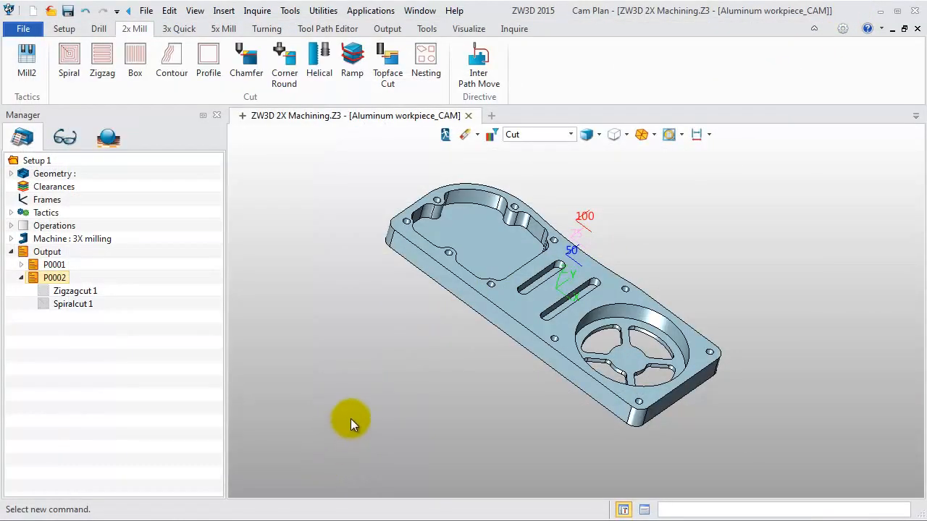